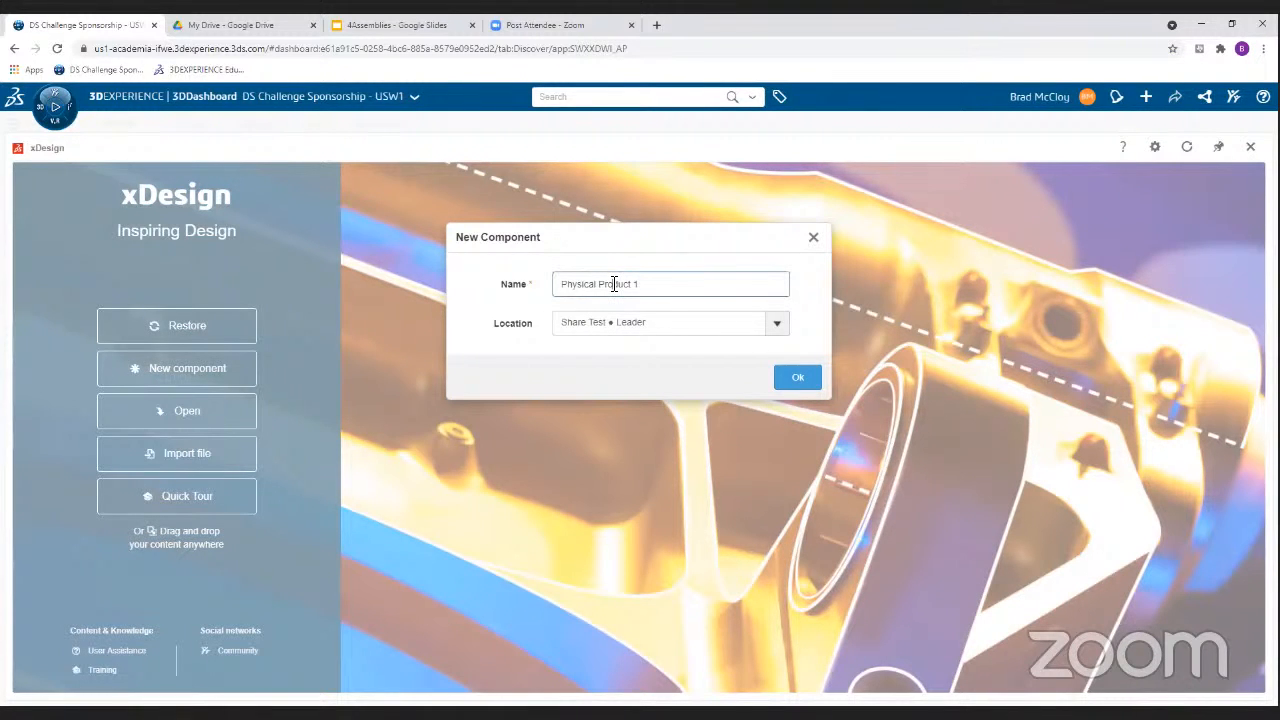
# - Create a new component named SArm in the Elegoo Workshops location
pyautogui.write('A')
pyautogui.press('BackSpace')
pyautogui.press('BackSpace')
pyautogui.press('BackSpace')
pyautogui.press('BackSpace')
pyautogui.press('BackSpace')
pyautogui.press('BackSpace')
pyautogui.press('BackSpace')
pyautogui.press('BackSpace')
pyautogui.press('BackSpace')
pyautogui.press('BackSpace')
pyautogui.press('BackSpace')
pyautogui.press('BackSpace')
pyautogui.tripleClick(614, 284)
pyautogui.write('SA')
pyautogui.press('BackSpace')
pyautogui.write('Am')
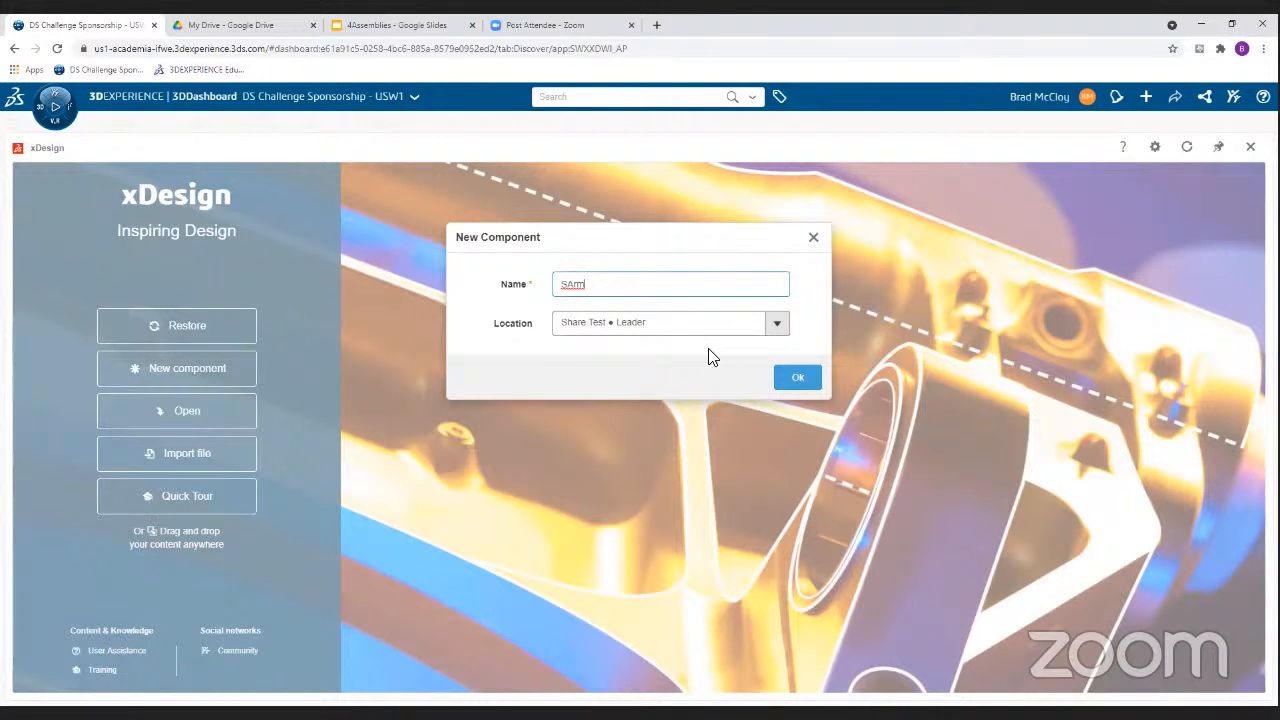
pyautogui.click(797, 382)
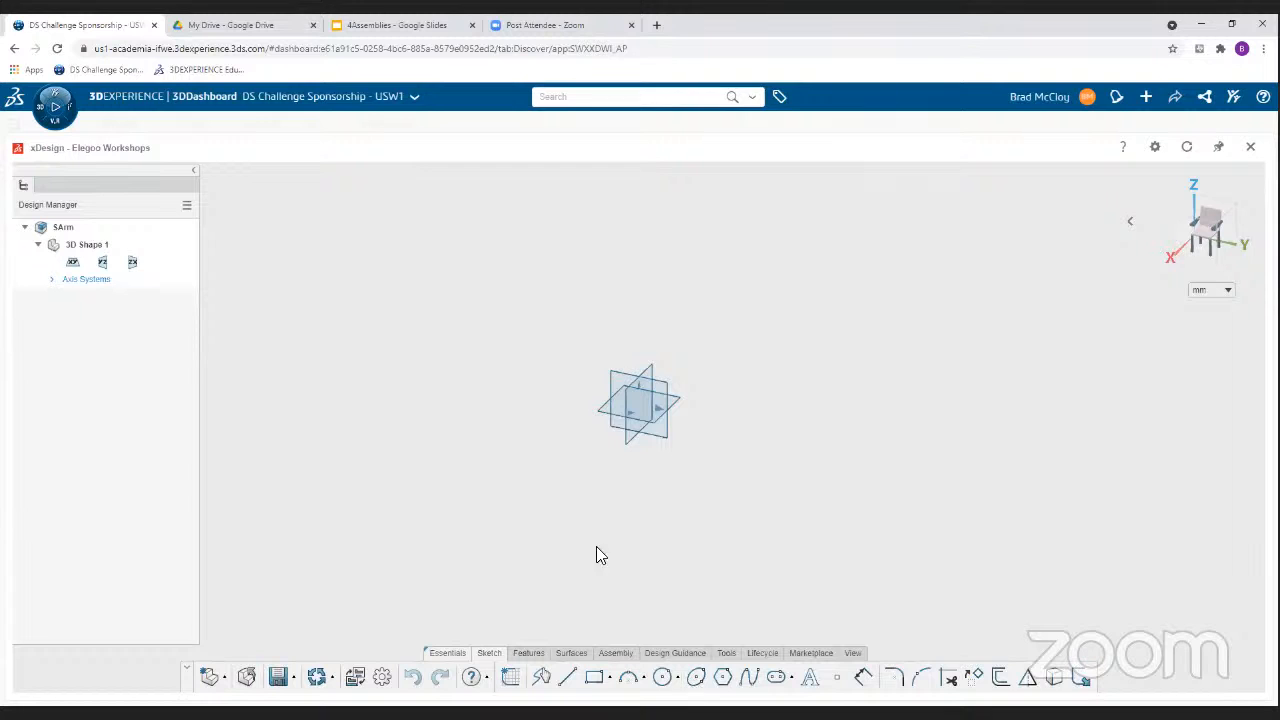
# - Sketch a horizontal straight slot on the XY plane, starting at the origin, with about 88 mm between its arc centres
pyautogui.click(777, 683)
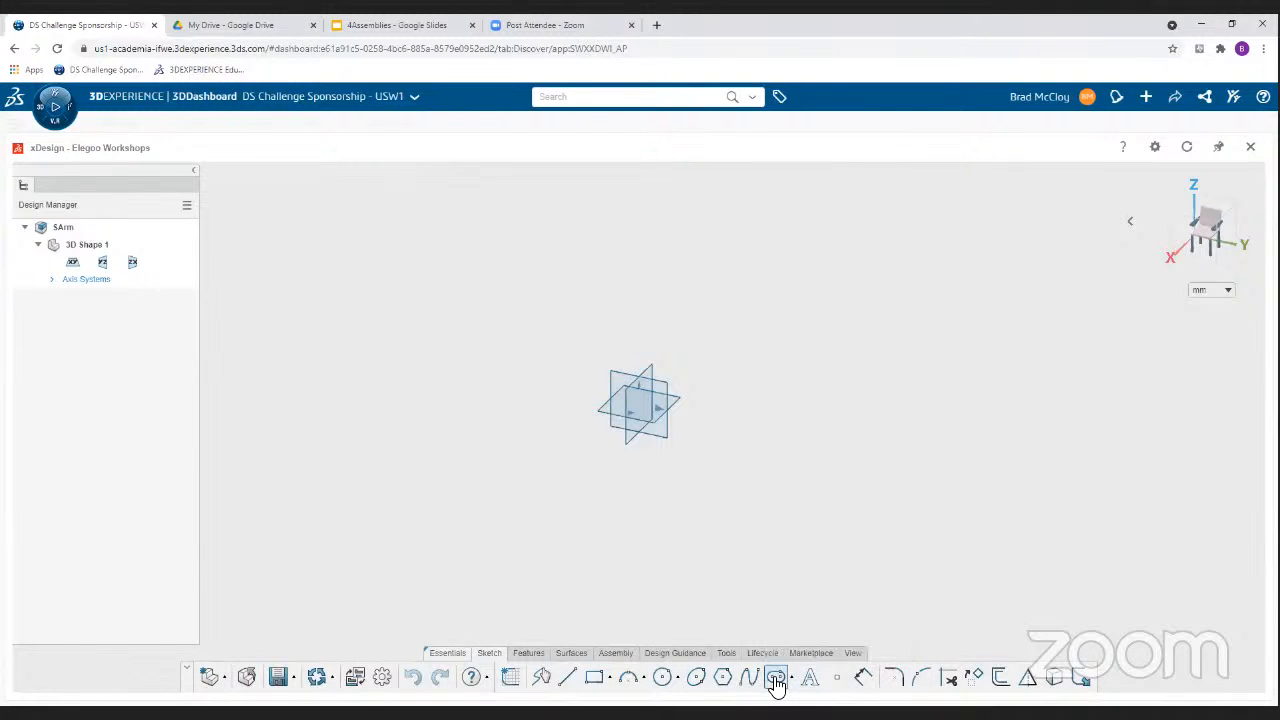
pyautogui.click(605, 415)
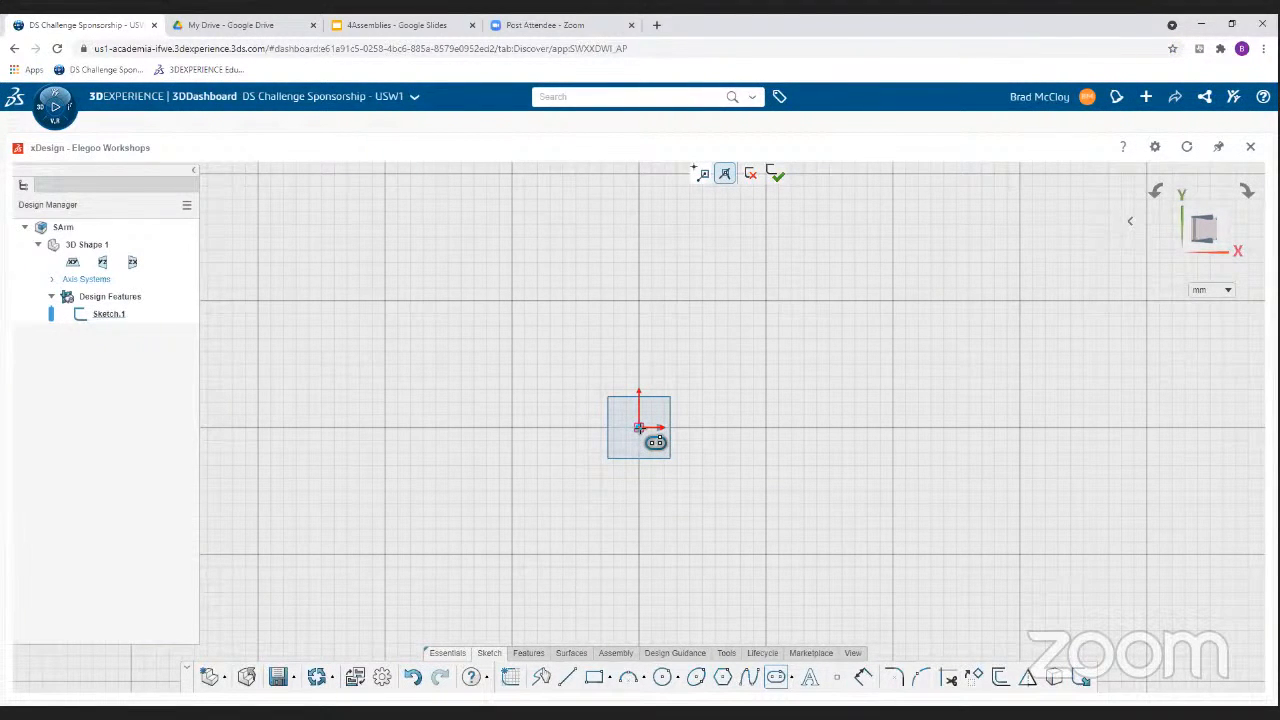
pyautogui.click(638, 428)
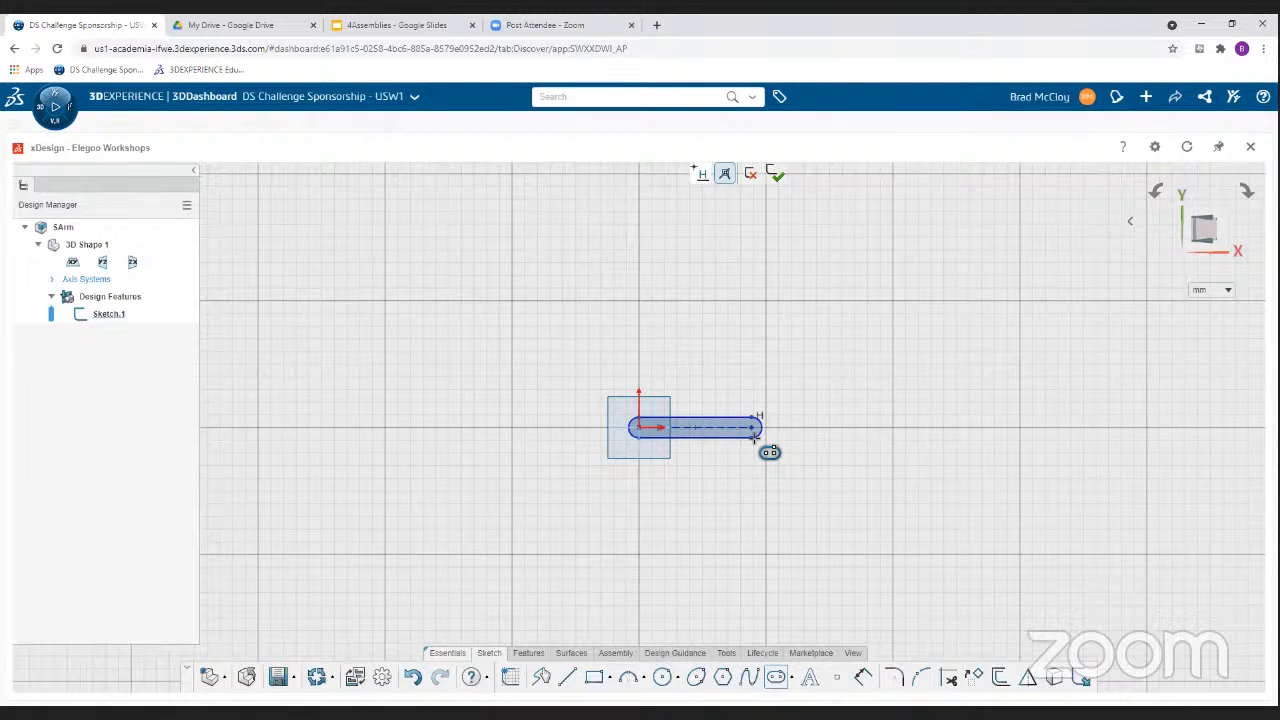
pyautogui.click(755, 437)
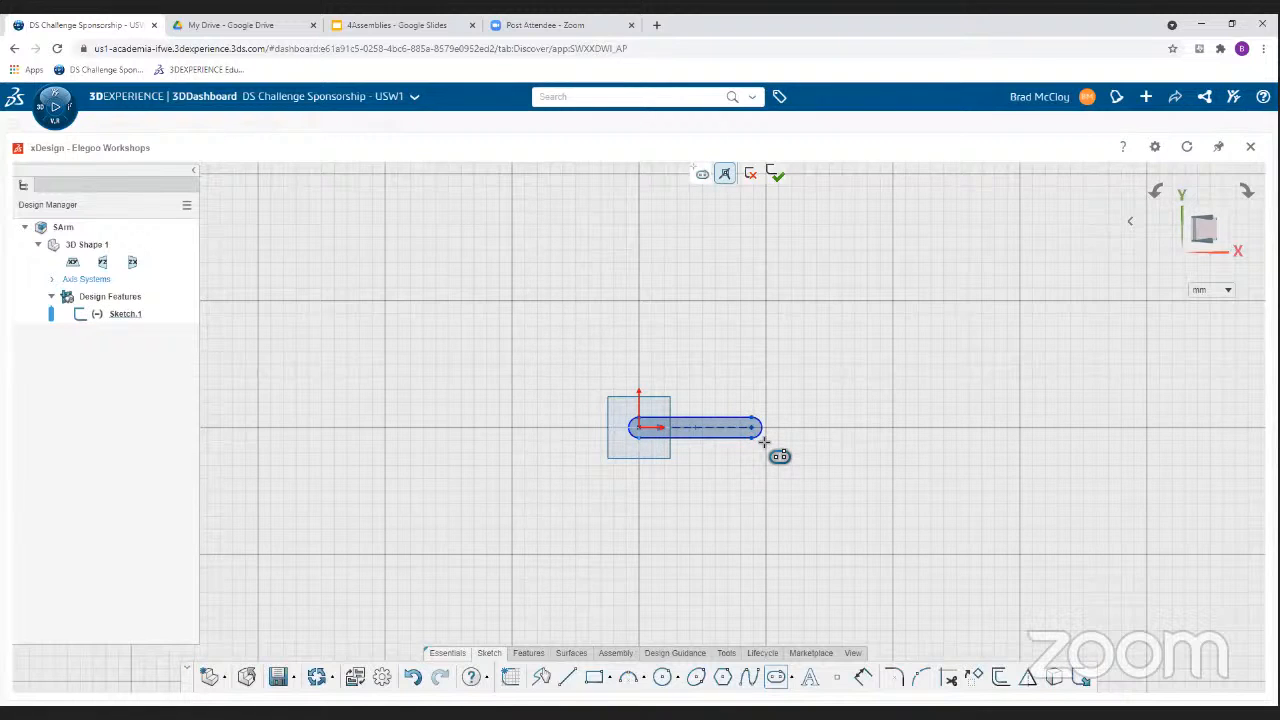
pyautogui.press('Escape')
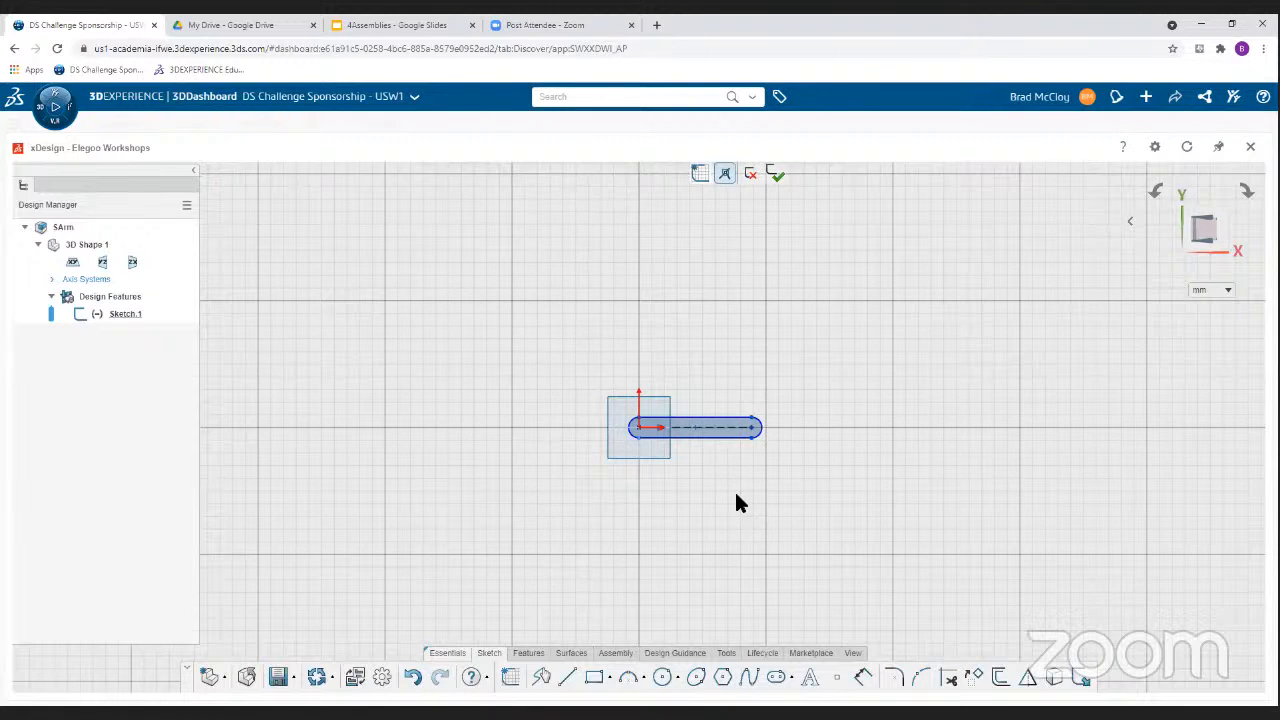
# - Dimension the slot's centre-to-centre length and set it to 75 mm
pyautogui.click(860, 677)
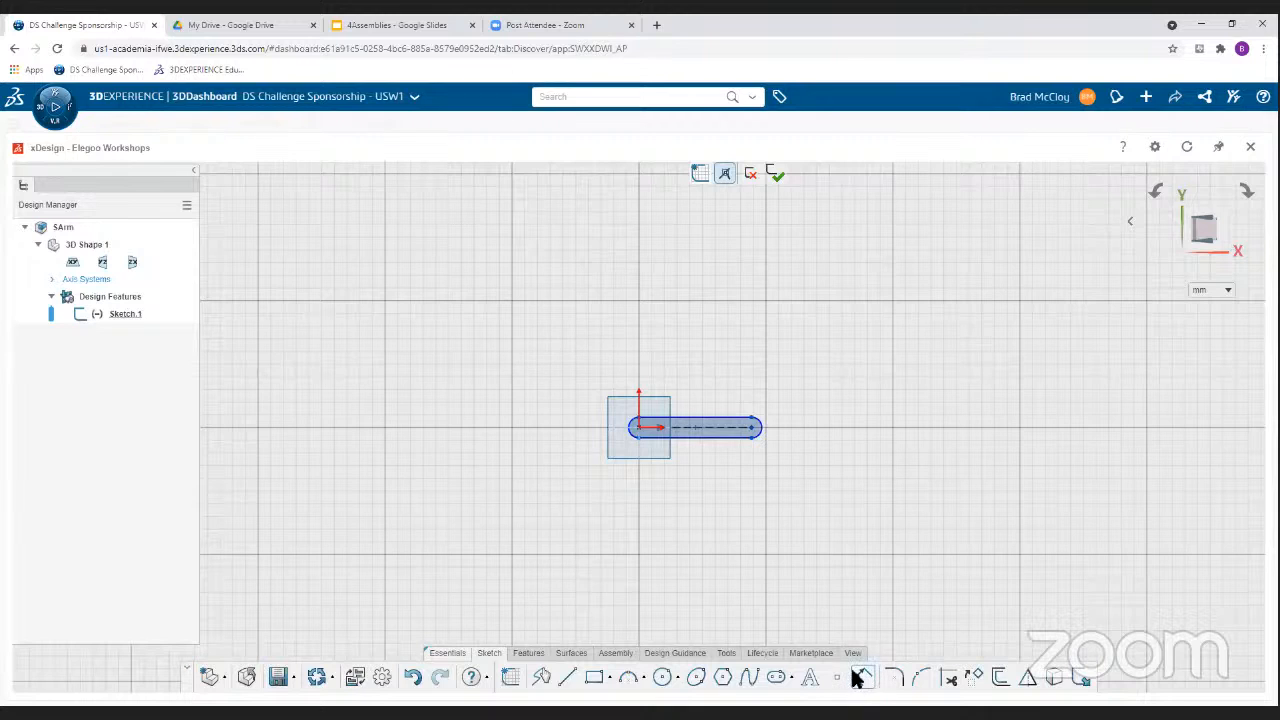
pyautogui.click(707, 429)
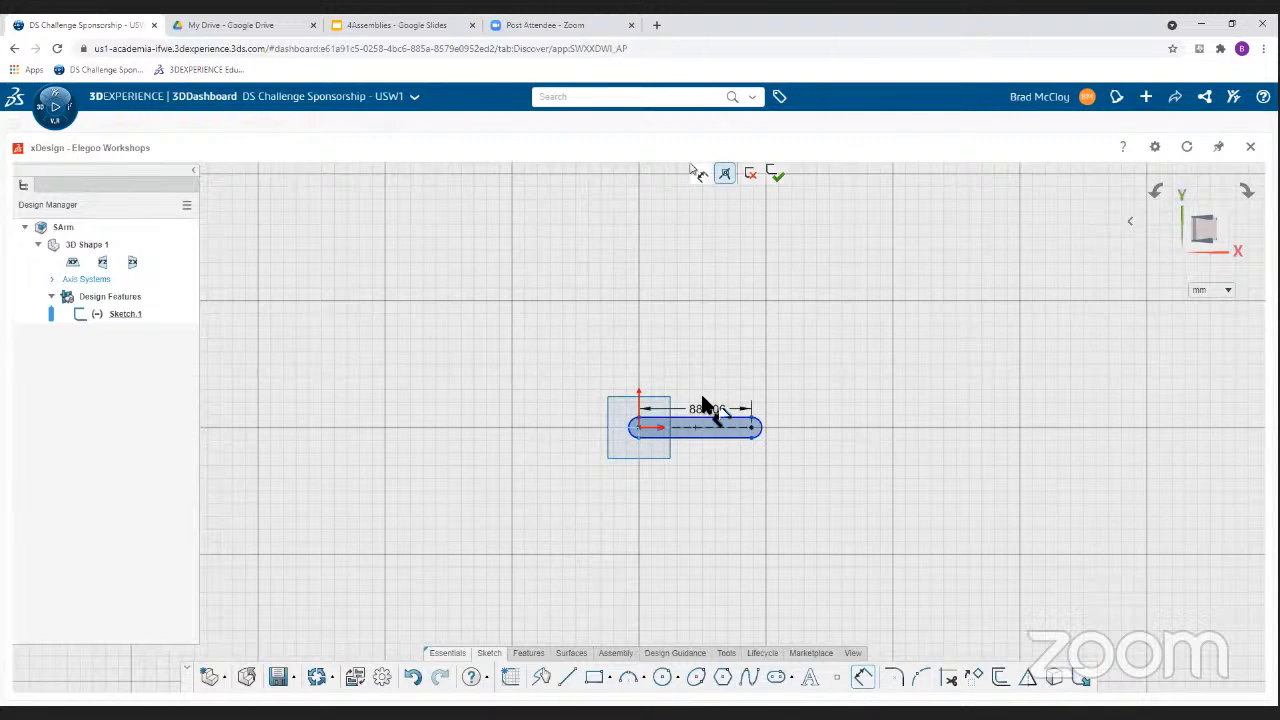
pyautogui.click(713, 394)
pyautogui.write('75')
pyautogui.press('Return')
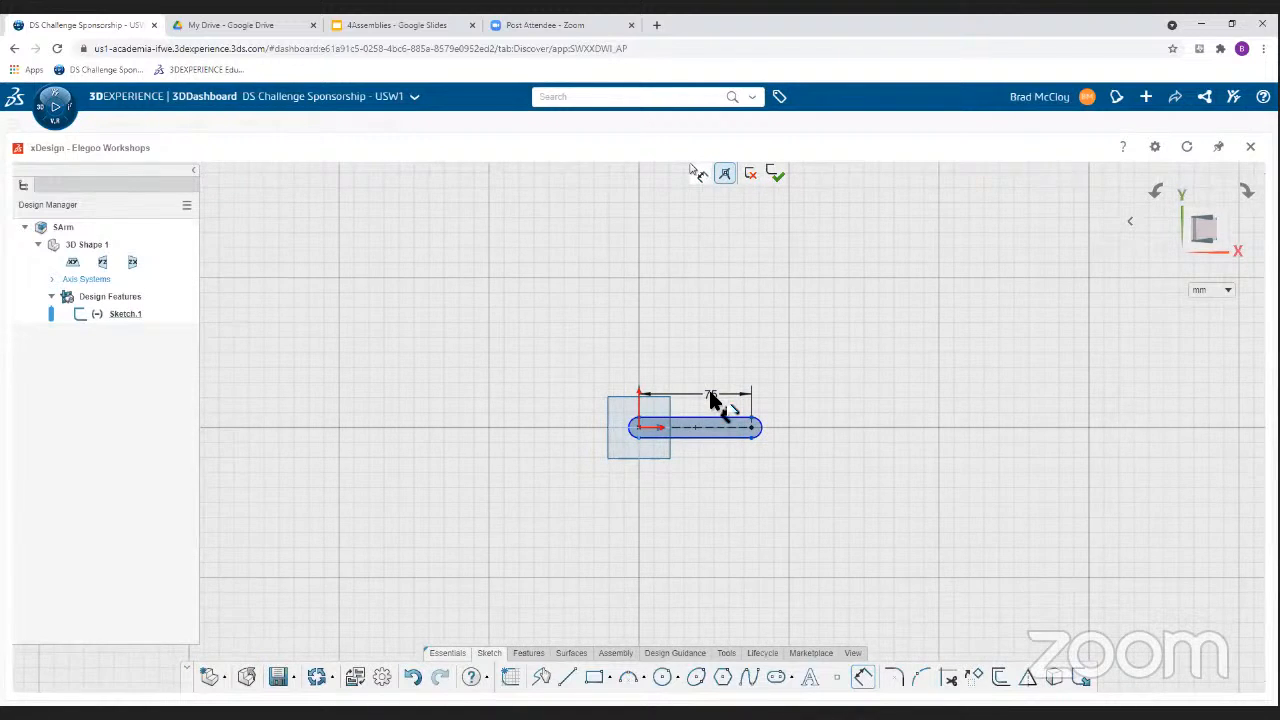
# - Dimension the slot's end arc and set its radius to 6 mm
pyautogui.click(759, 422)
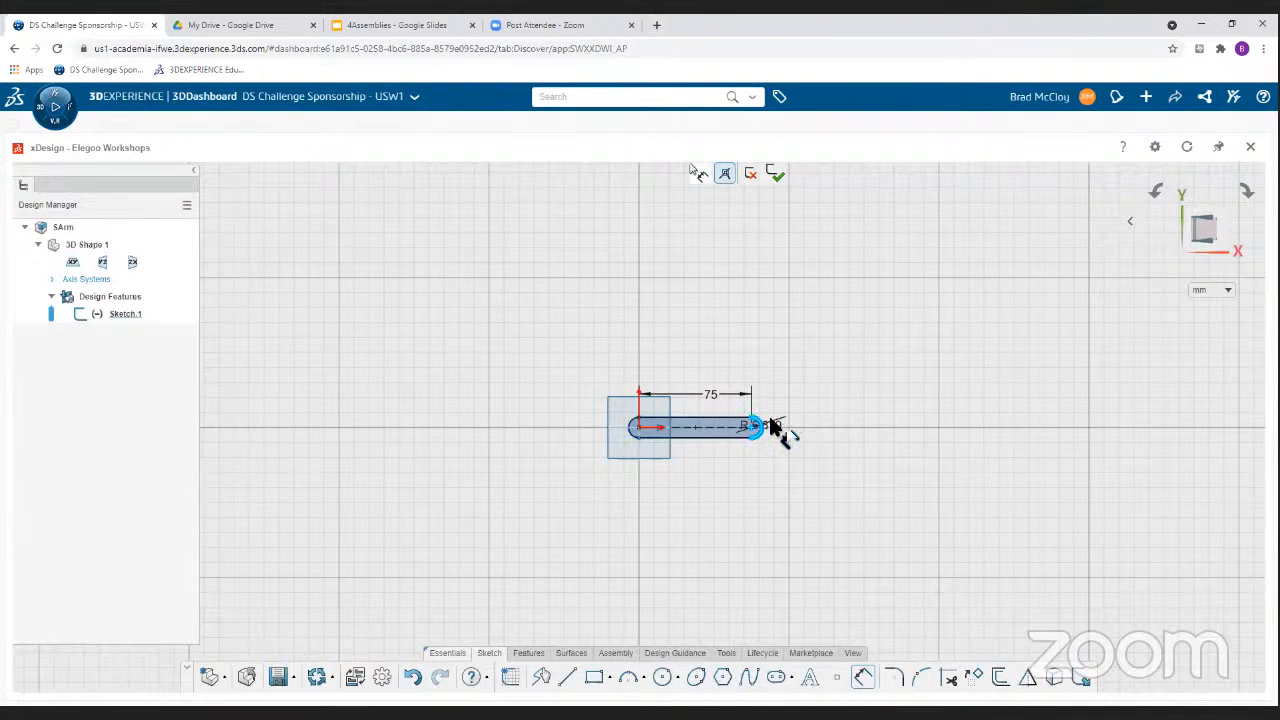
pyautogui.click(797, 418)
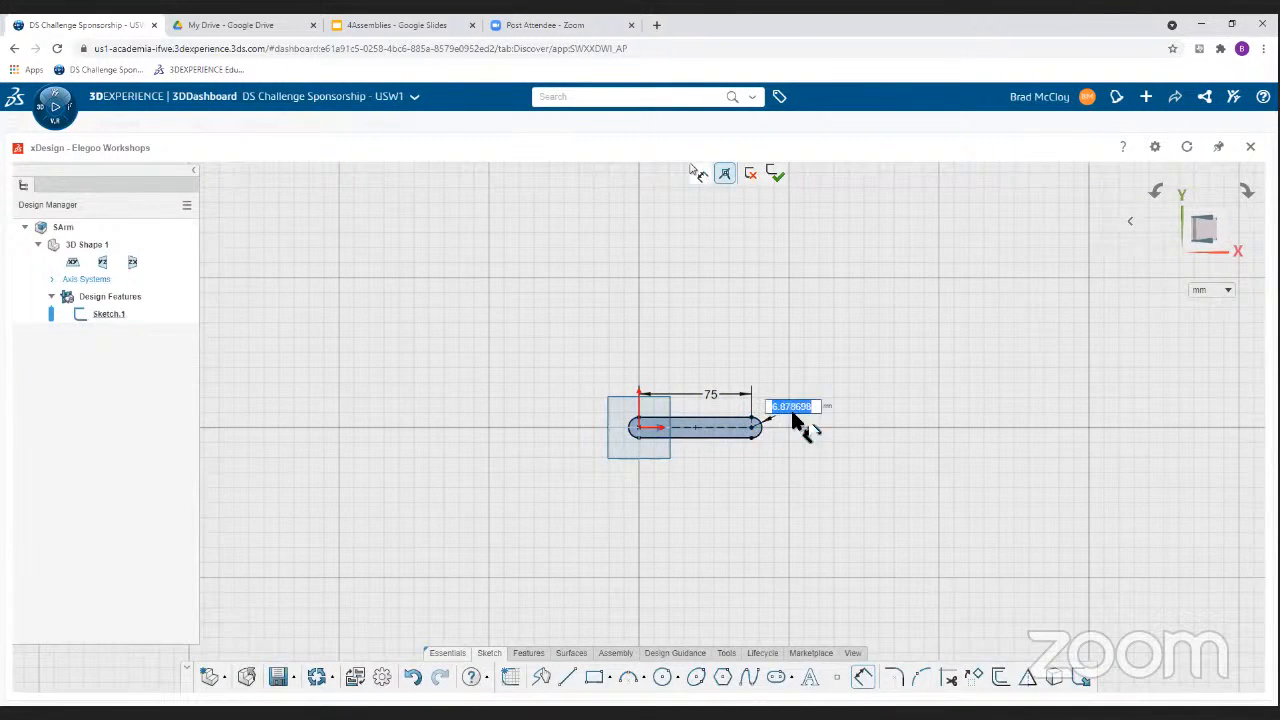
pyautogui.write('5')
pyautogui.press('Return')
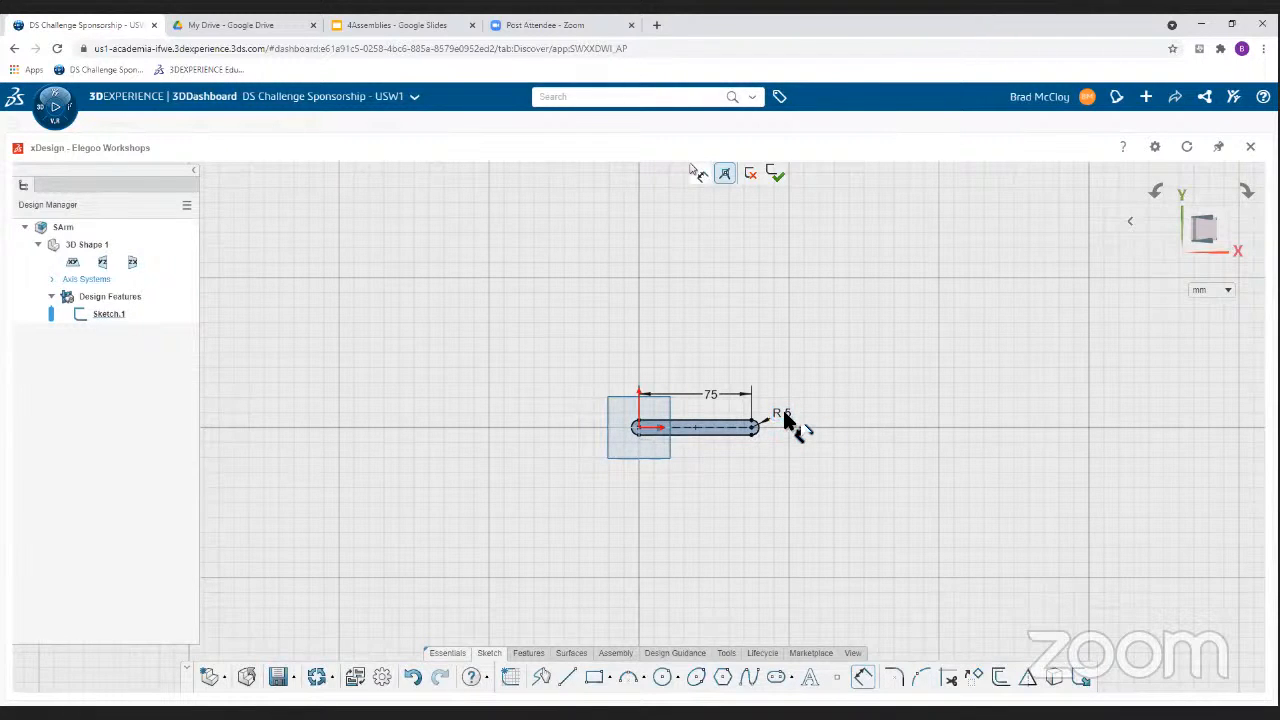
pyautogui.doubleClick(783, 412)
pyautogui.write('6')
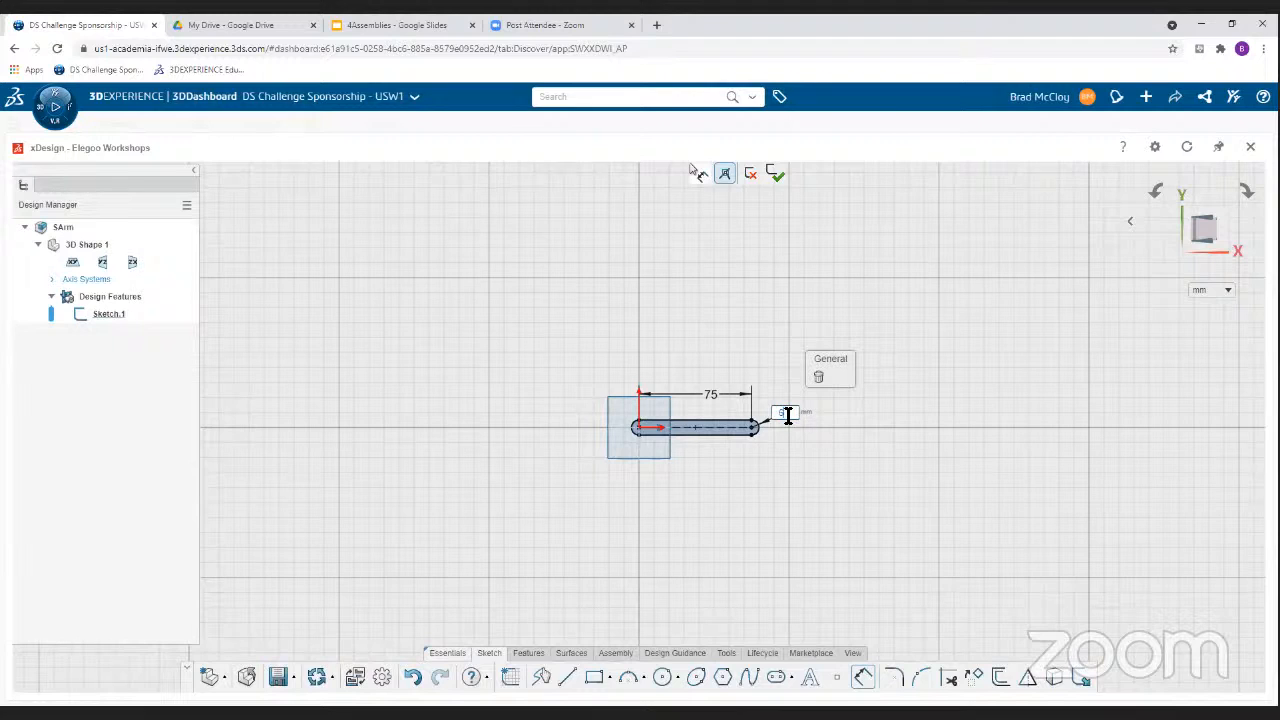
pyautogui.press('Return')
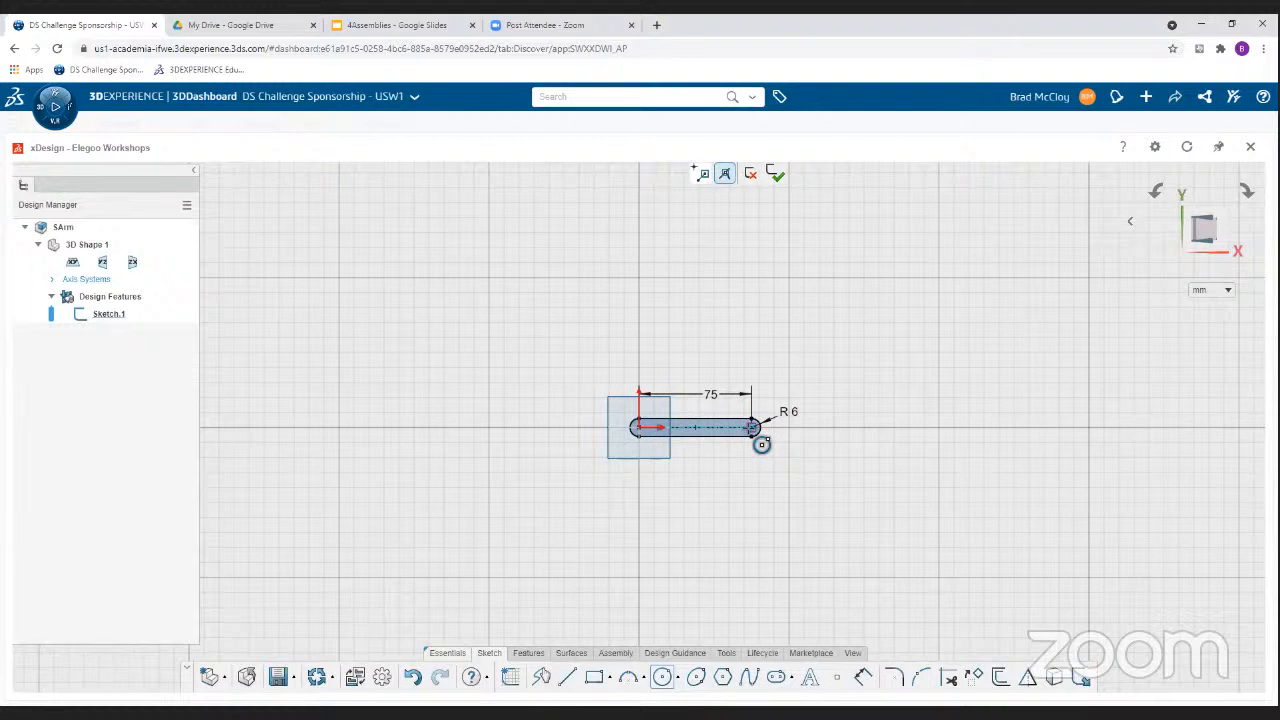
# - Draw three equal circles of about 5.4 mm diameter, centred on the slot's two arc centres and on its midpoint
pyautogui.scroll(-5, 759, 444)
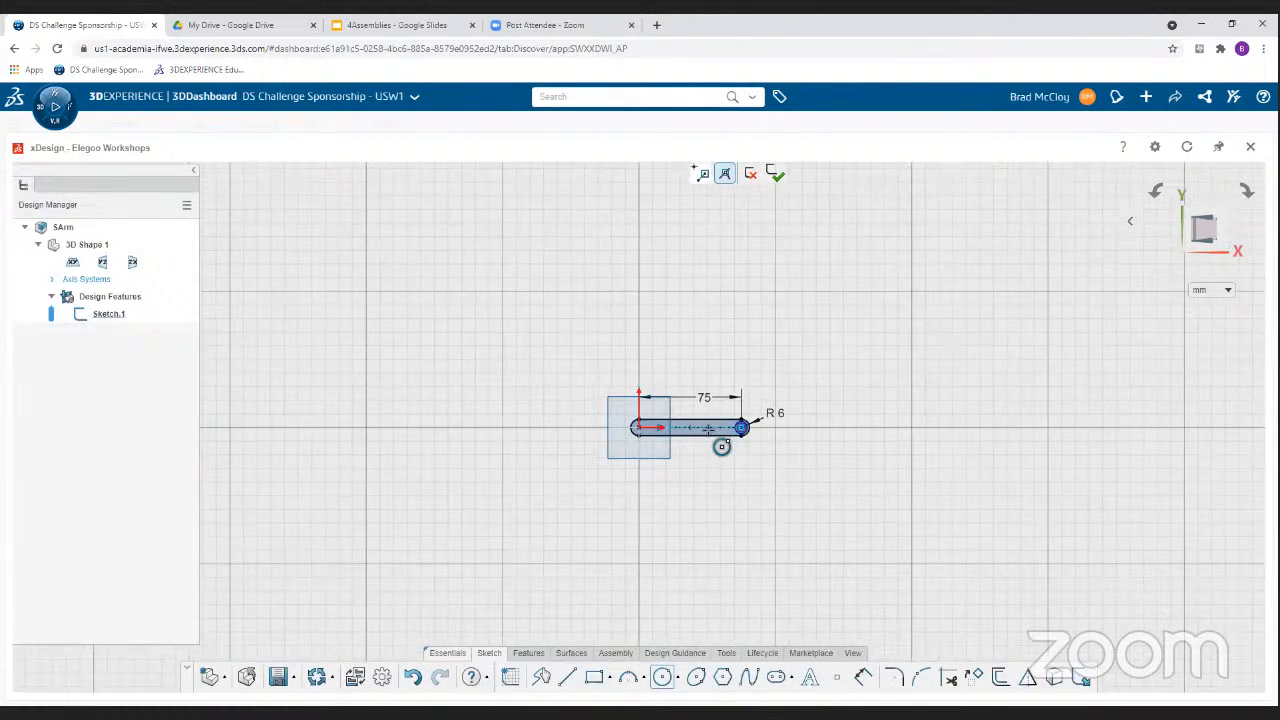
pyautogui.scroll(5, 719, 442)
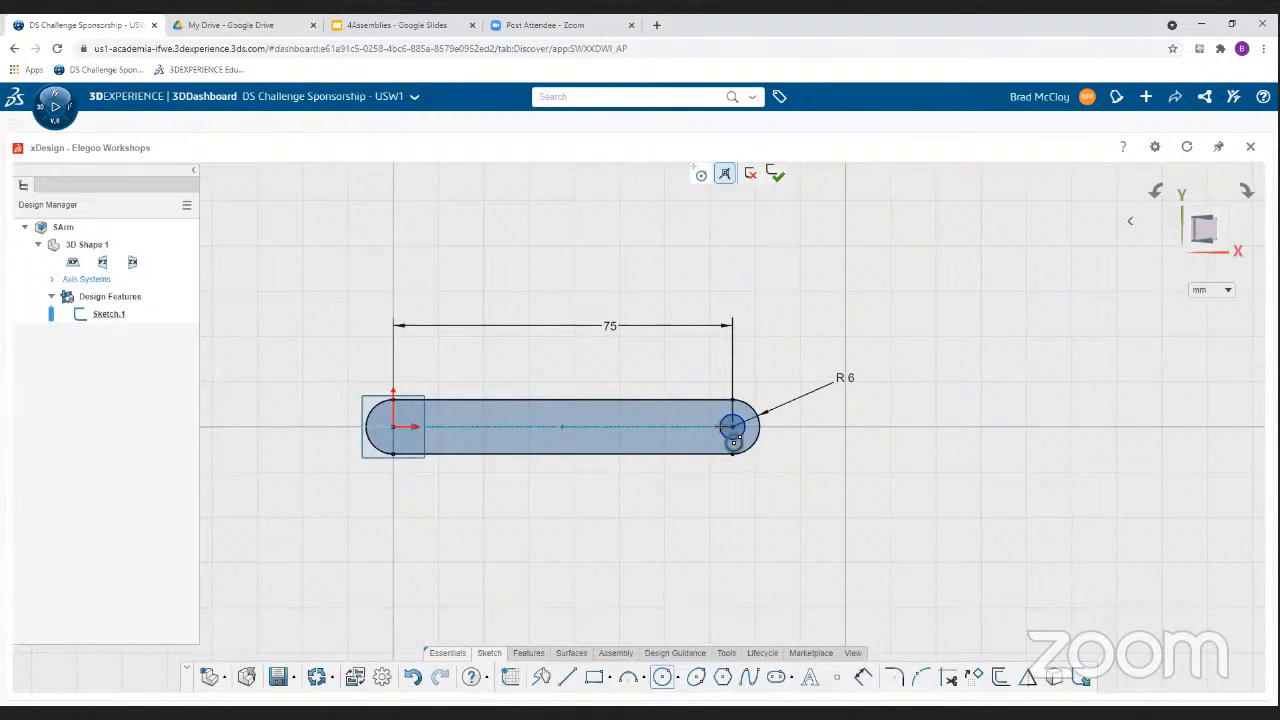
pyautogui.click(733, 442)
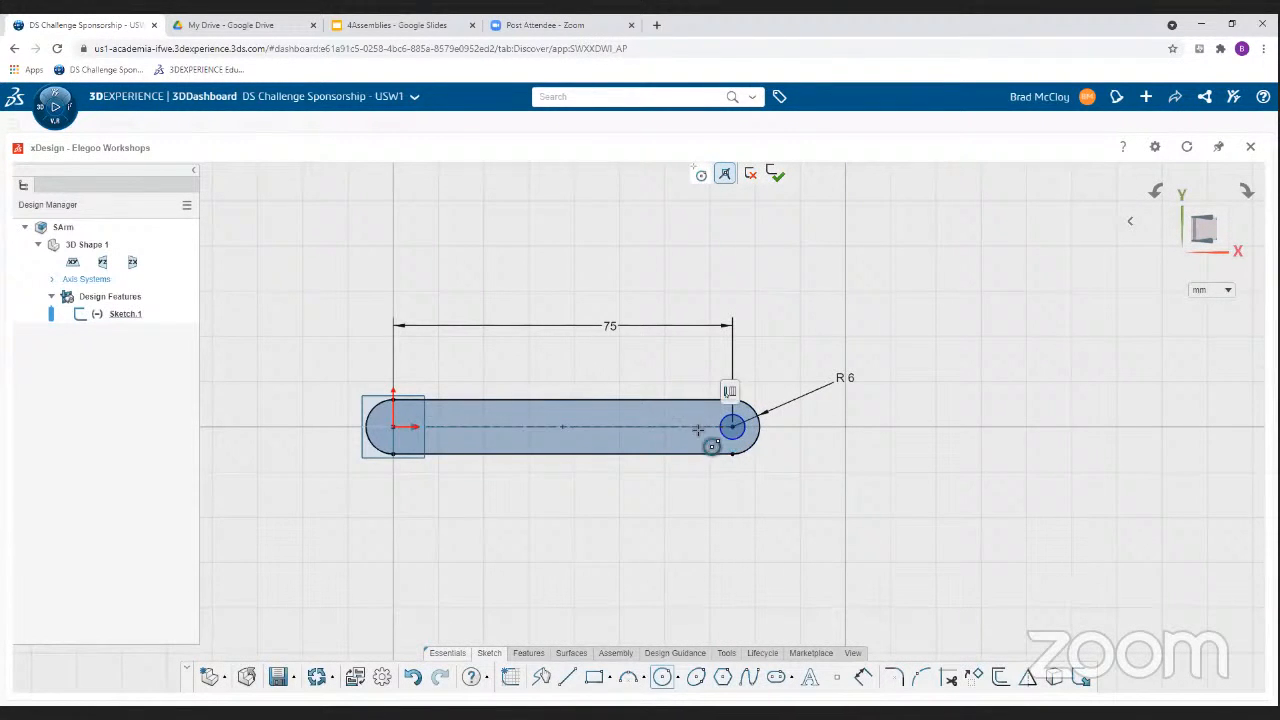
pyautogui.click(563, 427)
pyautogui.click(578, 433)
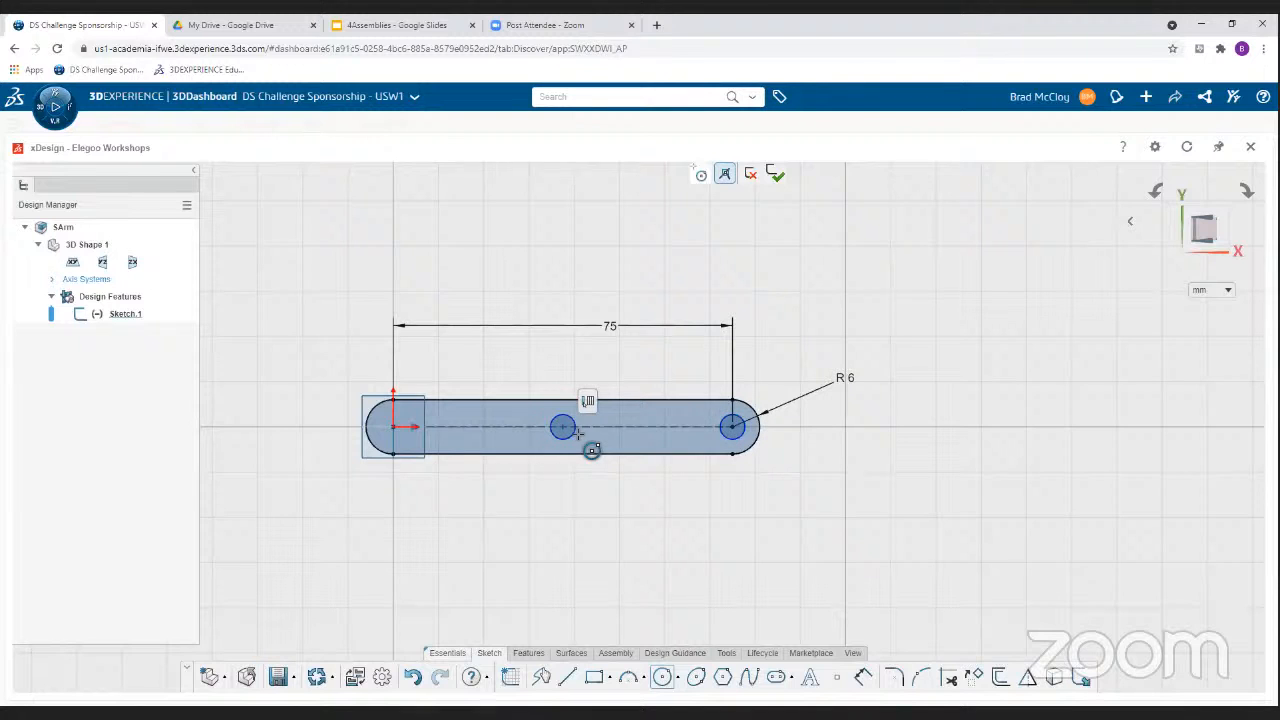
pyautogui.click(405, 428)
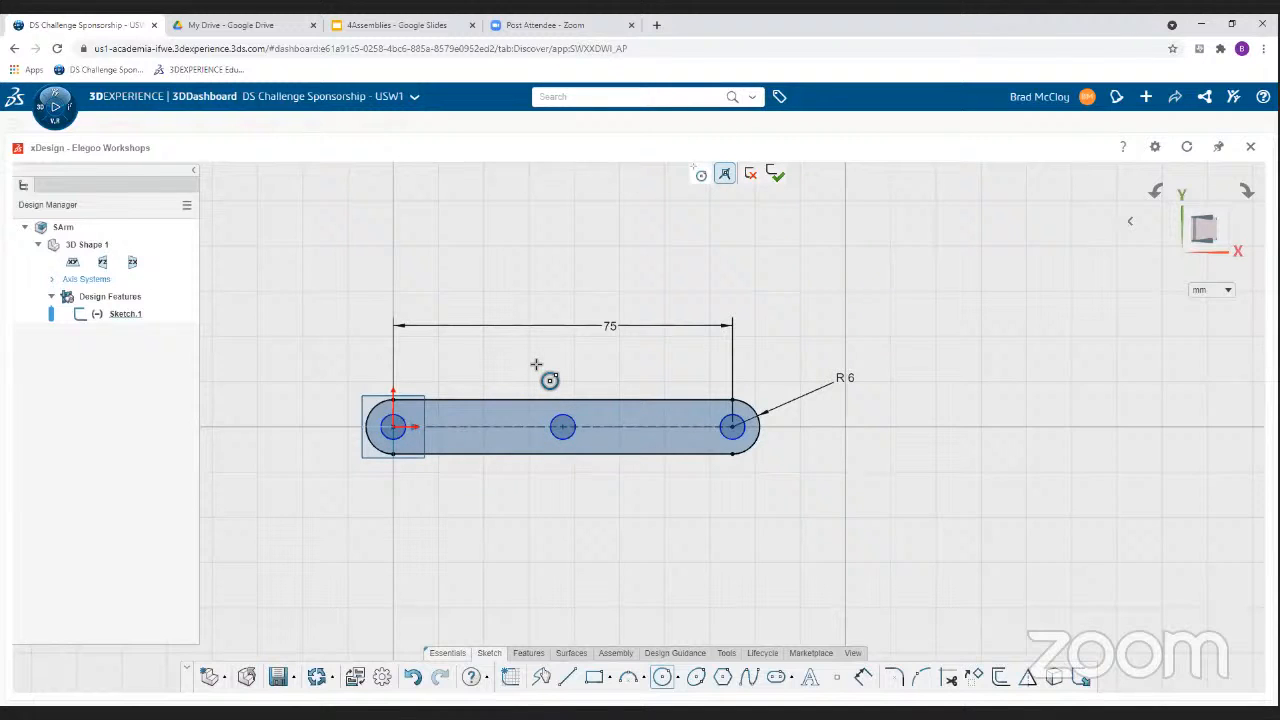
pyautogui.click(747, 438)
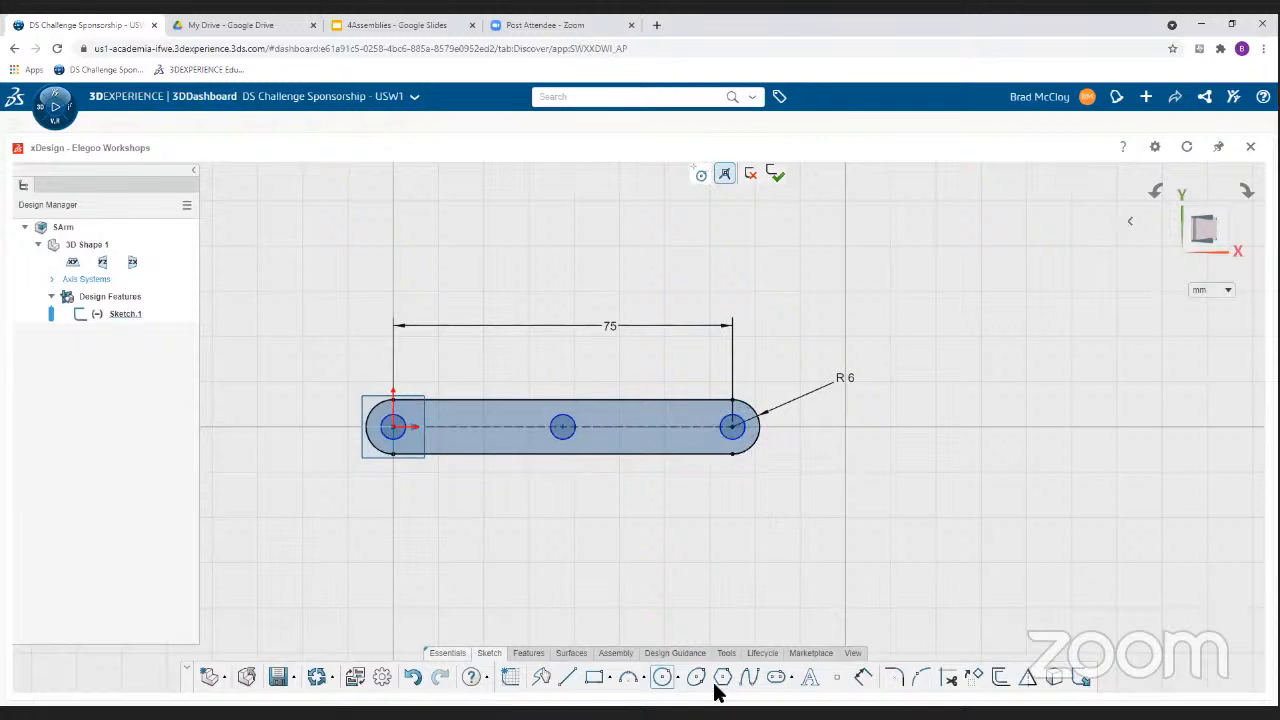
# - Dimension the circle at the slot end away from the origin and set its diameter to 5 mm
pyautogui.click(861, 678)
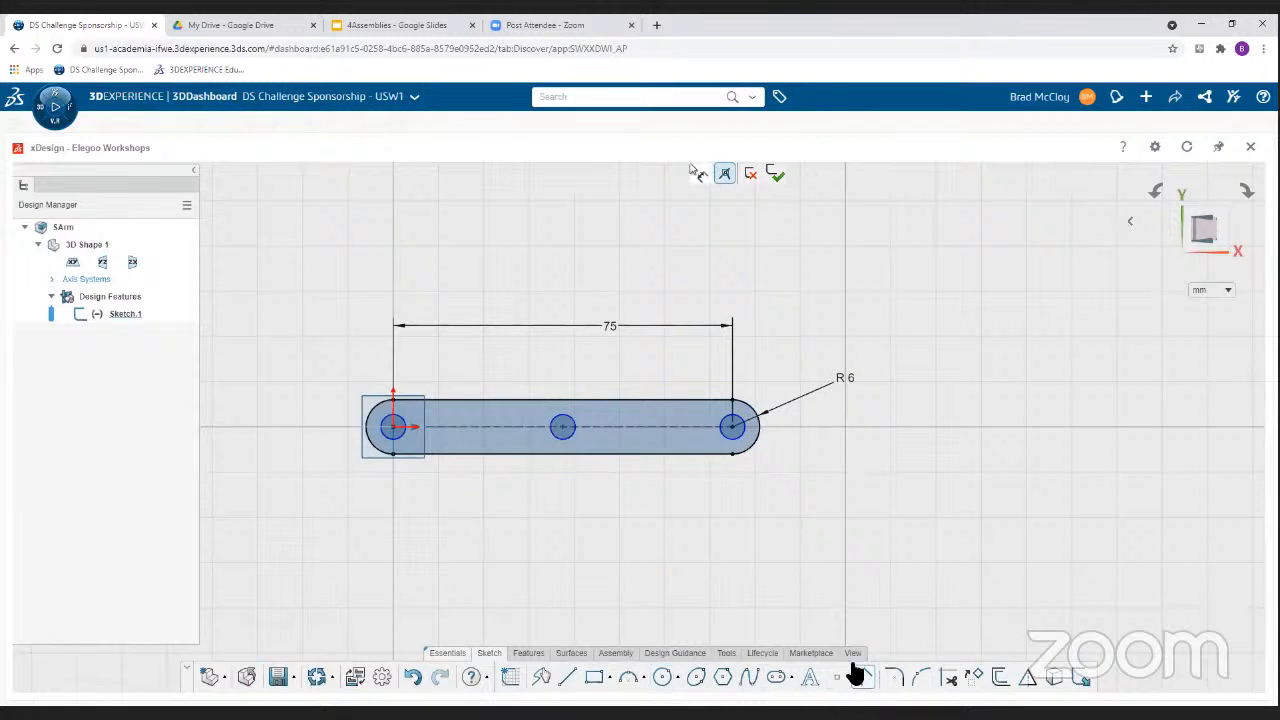
pyautogui.click(738, 437)
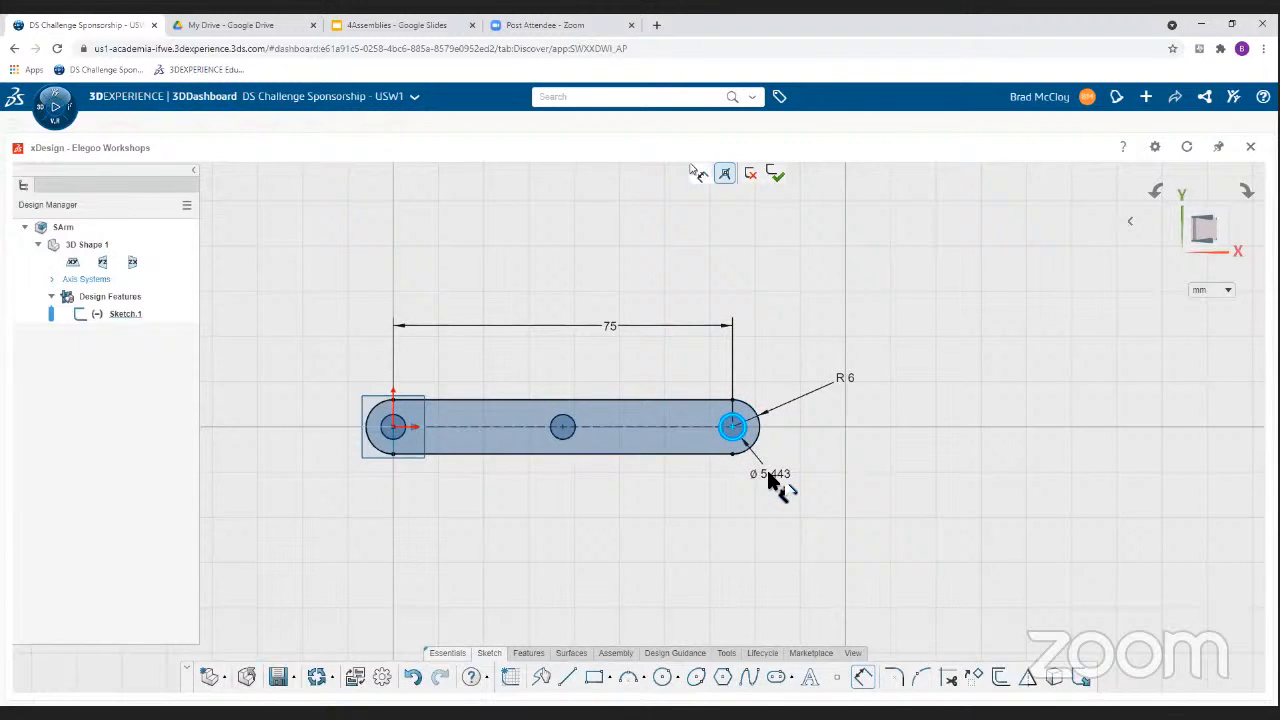
pyautogui.click(776, 484)
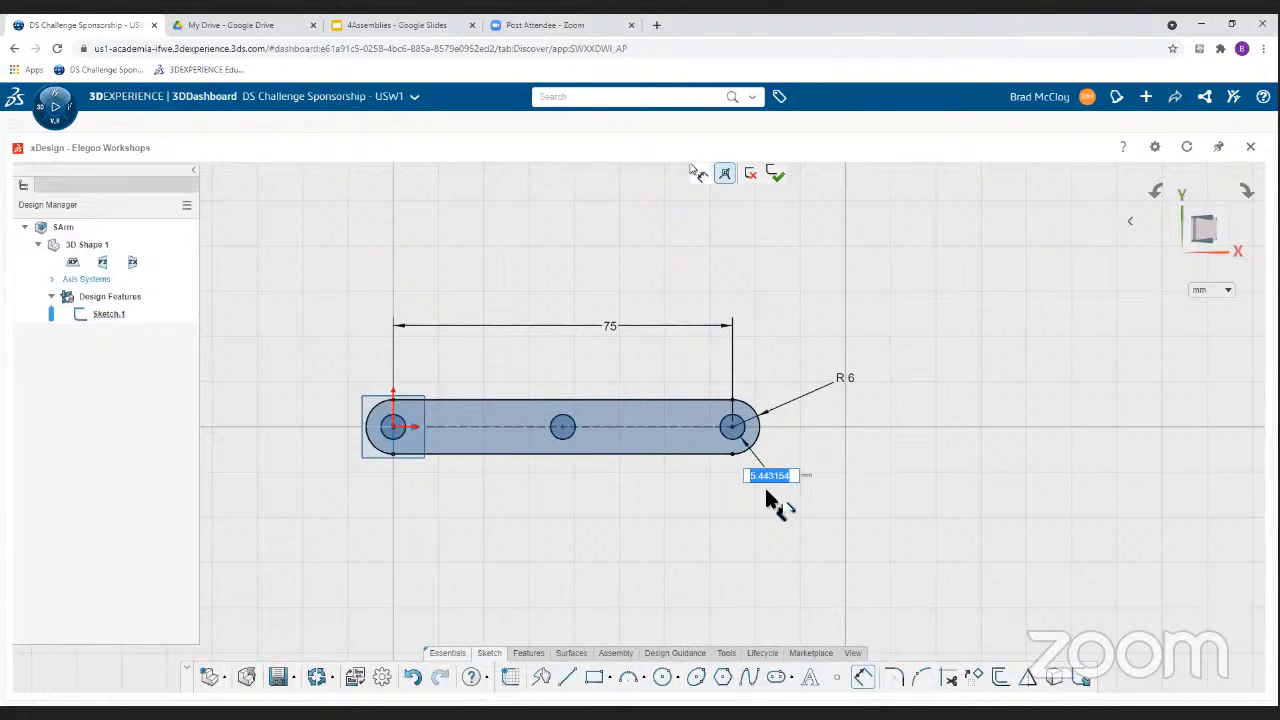
pyautogui.write('5')
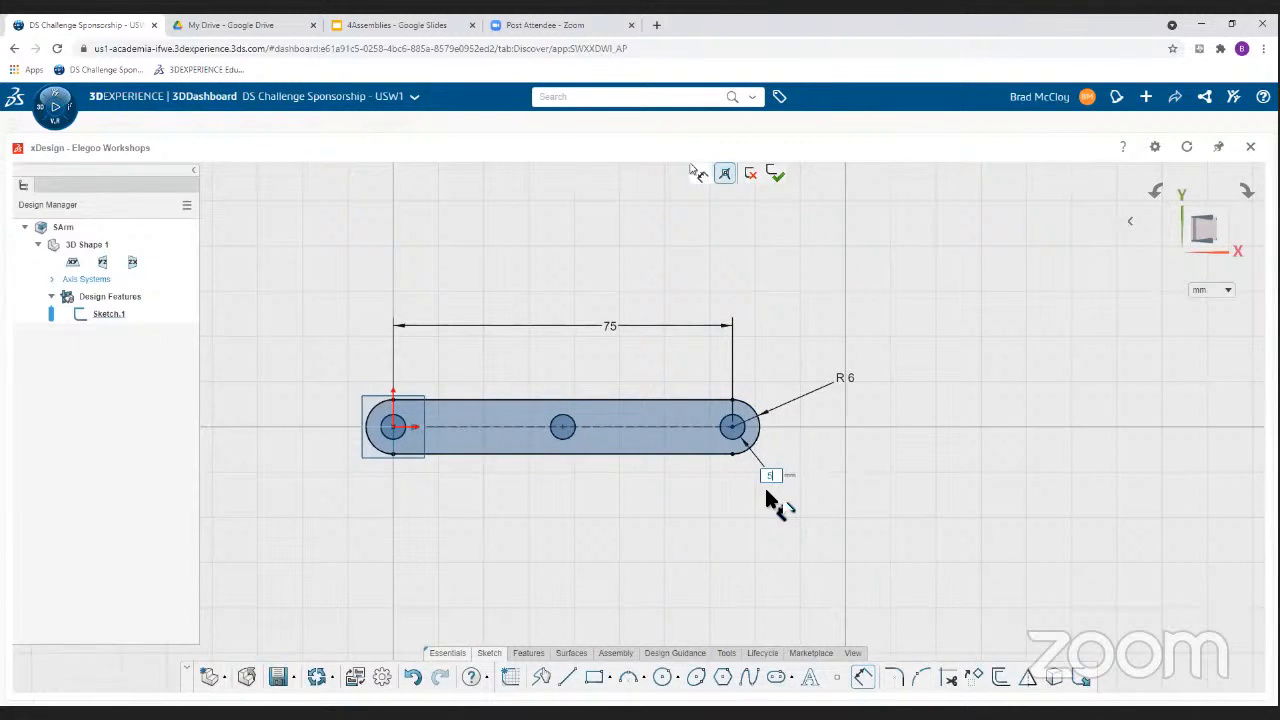
pyautogui.press('Return')
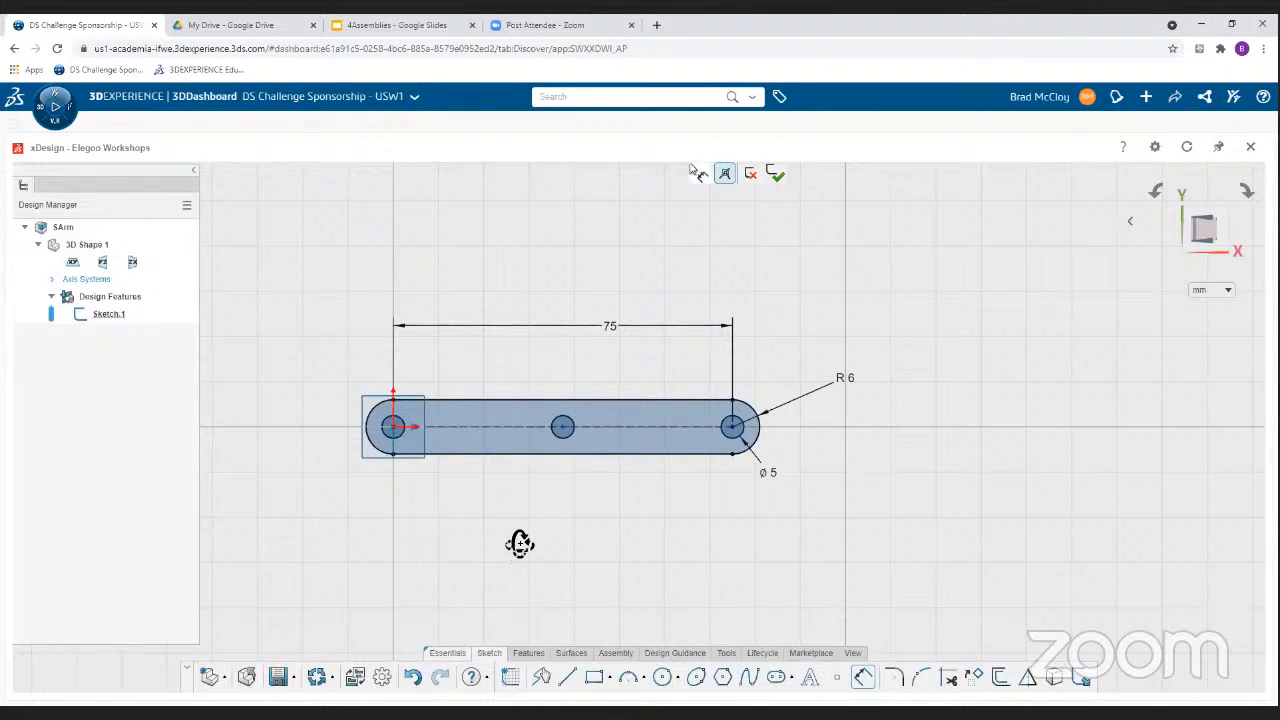
# - Extrude the slot sketch as a solid with a blind distance of 5 mm and save the component
pyautogui.moveTo(517, 543)
pyautogui.mouseDown(button='middle')
pyautogui.moveTo(526, 494)
pyautogui.moveTo(509, 480)
pyautogui.mouseUp(button='middle')
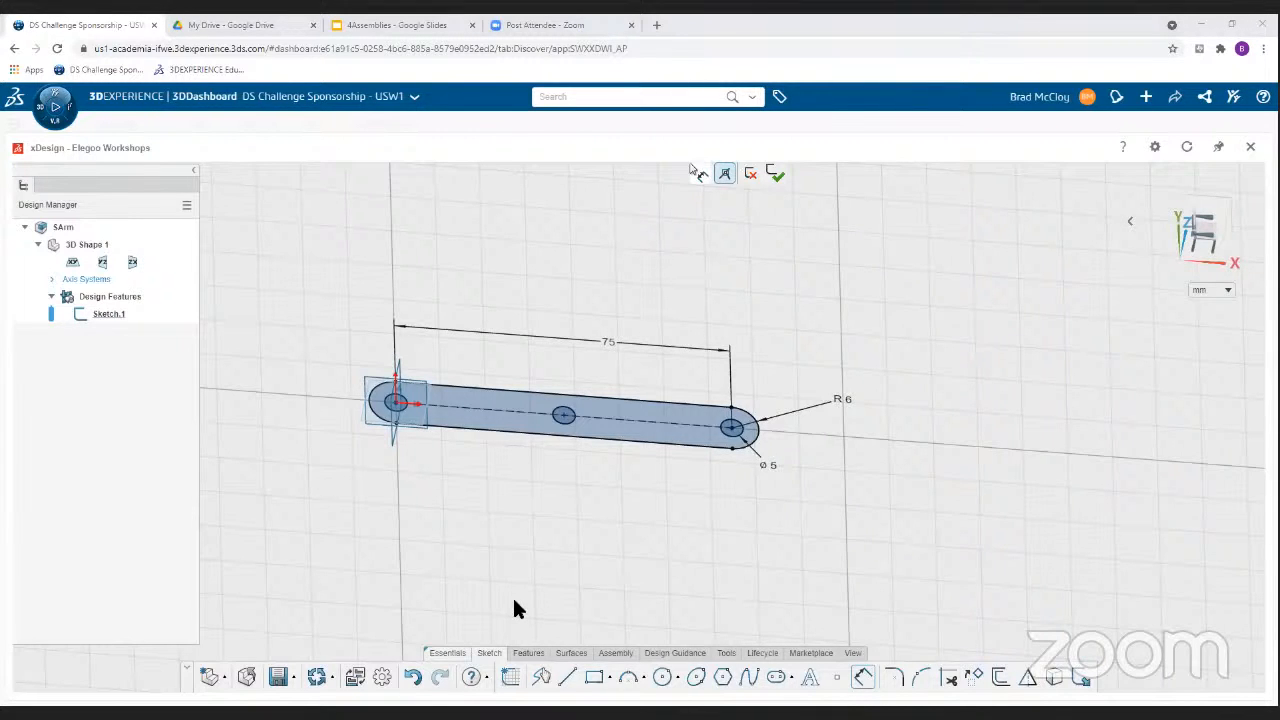
pyautogui.click(529, 654)
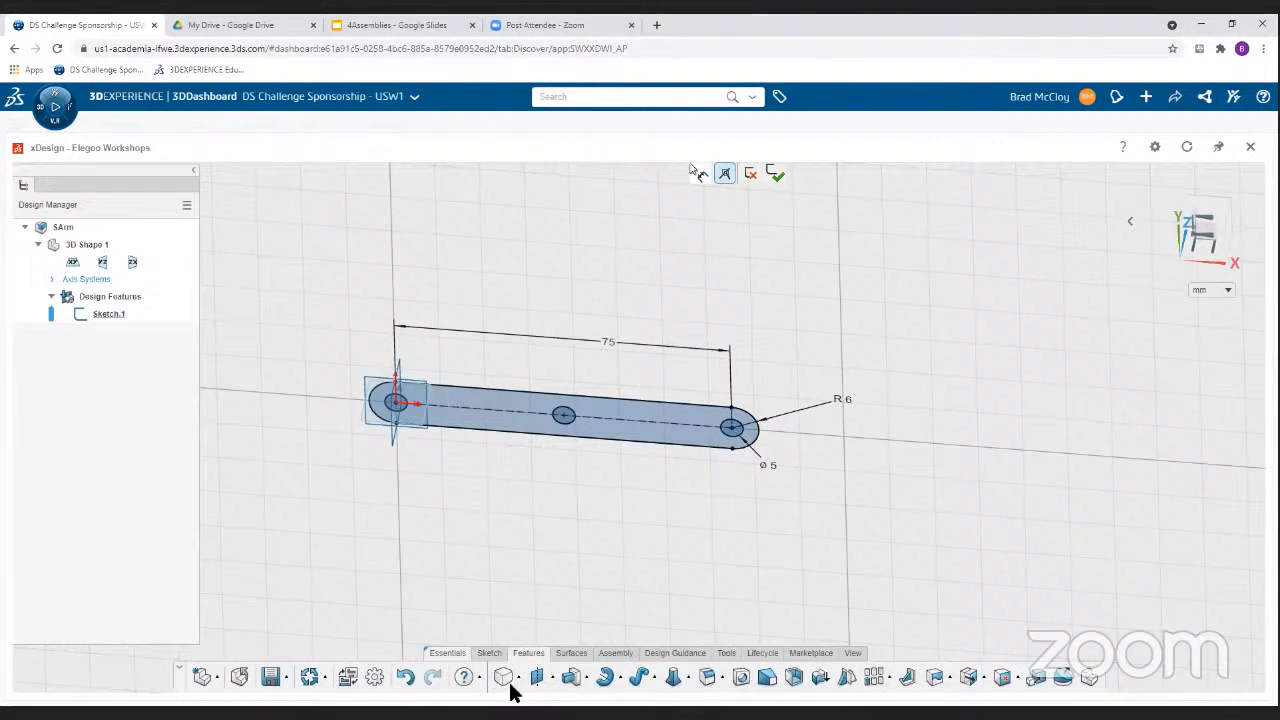
pyautogui.click(577, 678)
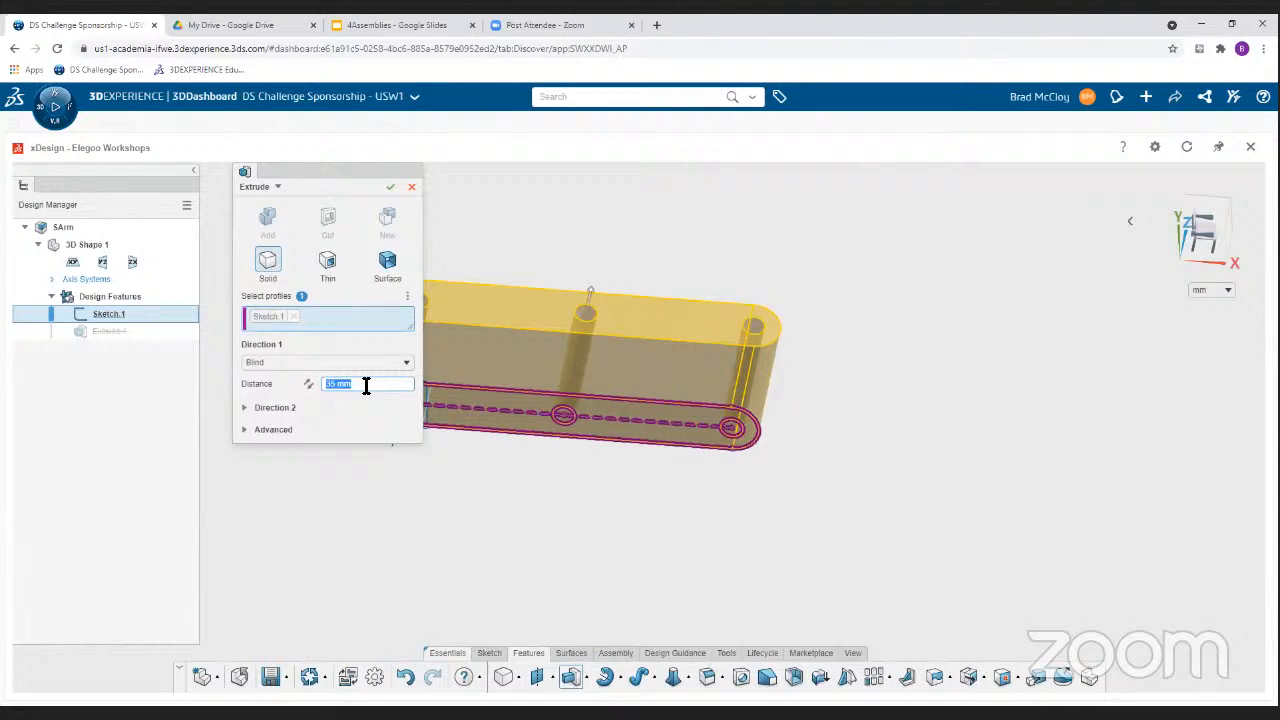
pyautogui.write('5')
pyautogui.press('Return')
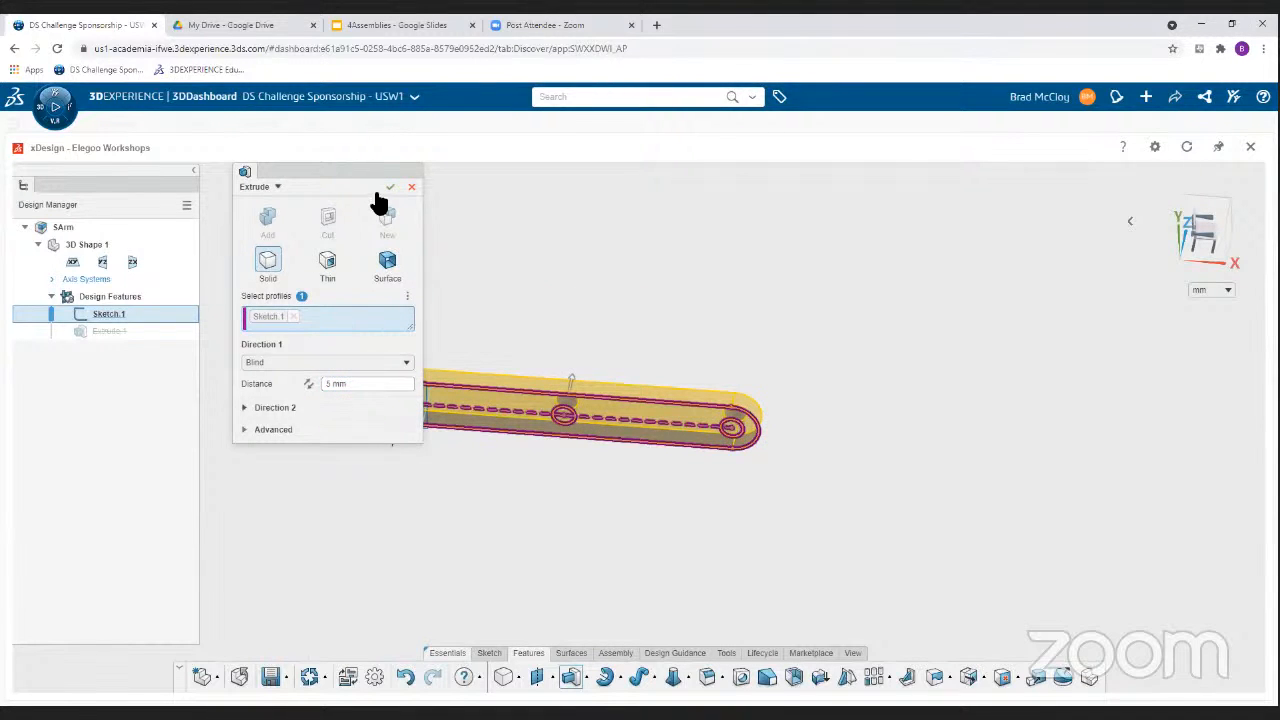
pyautogui.click(390, 188)
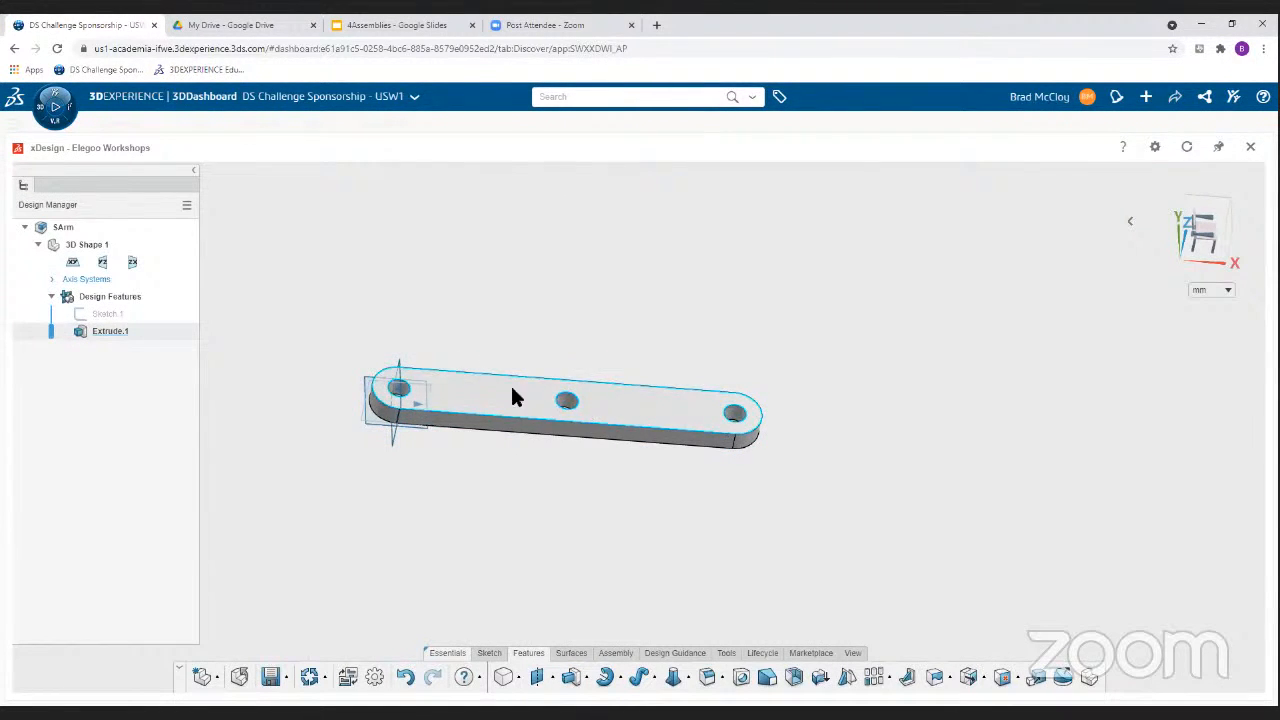
pyautogui.moveTo(566, 443)
pyautogui.mouseDown(button='middle')
pyautogui.moveTo(569, 460)
pyautogui.moveTo(540, 489)
pyautogui.moveTo(530, 323)
pyautogui.moveTo(537, 431)
pyautogui.moveTo(609, 449)
pyautogui.mouseUp(button='middle')
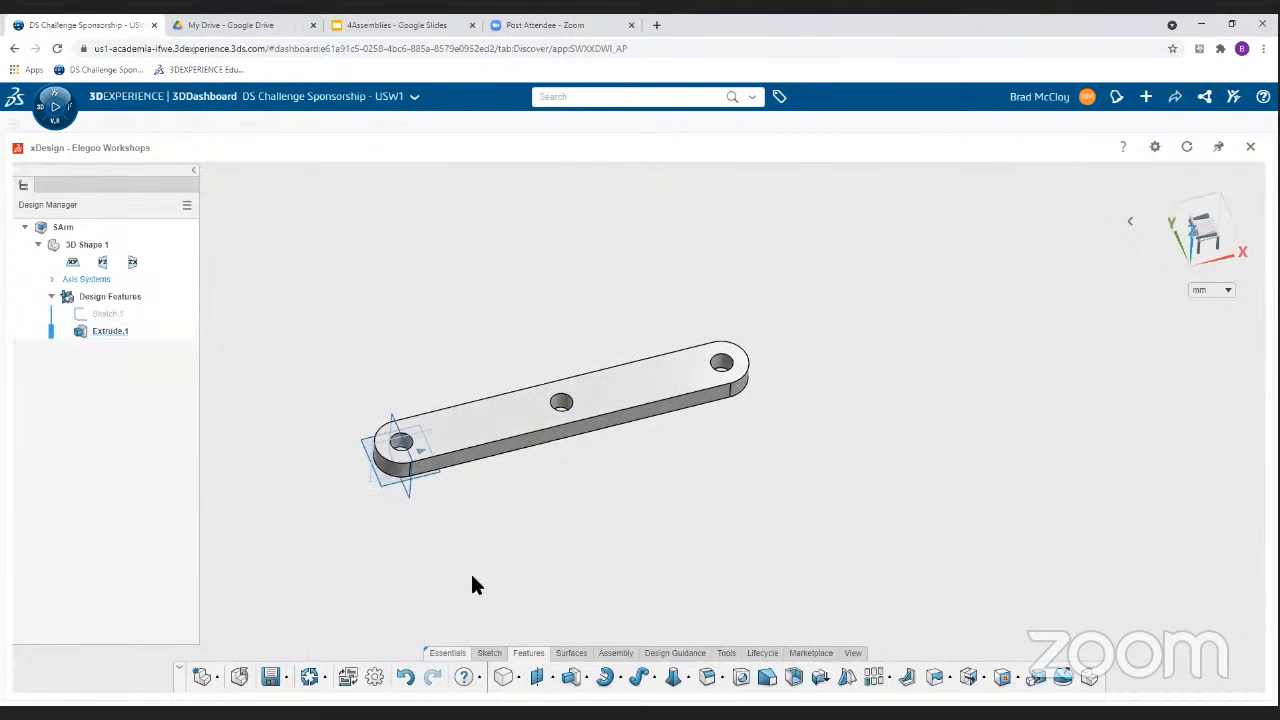
pyautogui.click(272, 678)
# - Create another new component named SPin in the Elegoo Workshops location
pyautogui.click(200, 678)
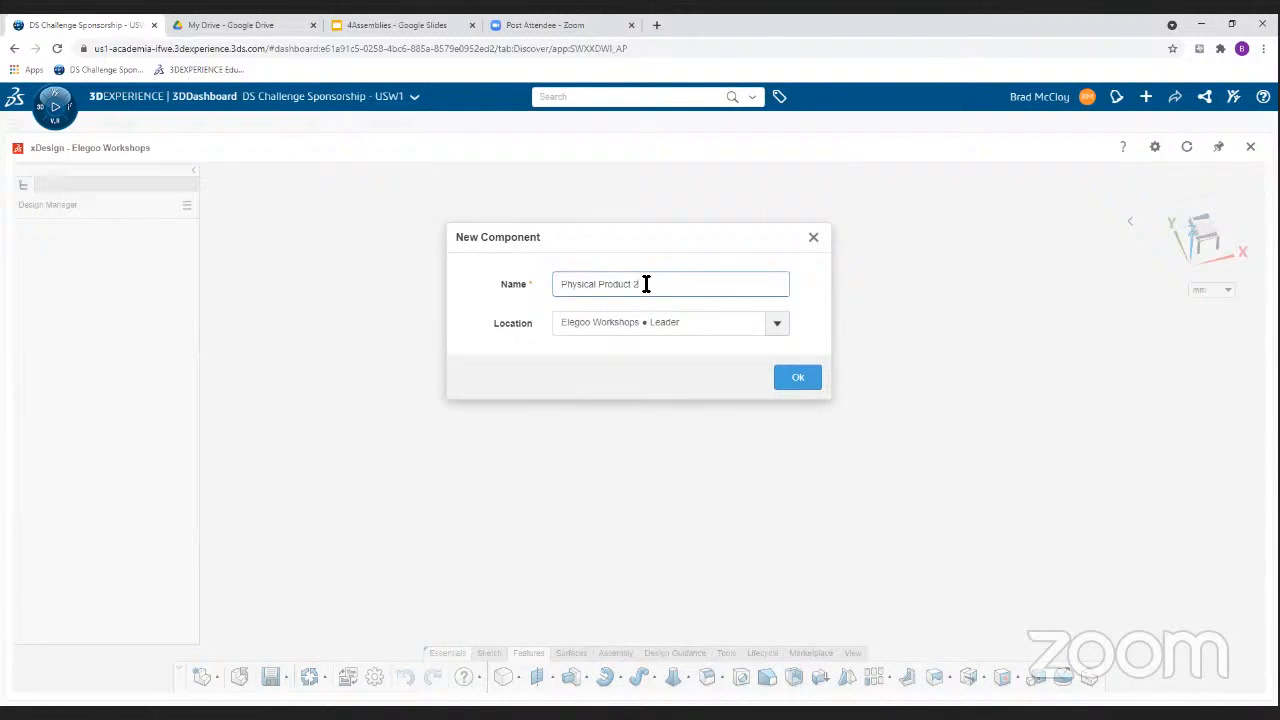
pyautogui.press('BackSpace')
pyautogui.press('BackSpace')
pyautogui.press('BackSpace')
pyautogui.press('BackSpace')
pyautogui.press('BackSpace')
pyautogui.press('BackSpace')
pyautogui.press('BackSpace')
pyautogui.press('BackSpace')
pyautogui.press('BackSpace')
pyautogui.press('BackSpace')
pyautogui.press('BackSpace')
pyautogui.press('BackSpace')
pyautogui.press('BackSpace')
pyautogui.press('BackSpace')
pyautogui.press('BackSpace')
pyautogui.press('BackSpace')
pyautogui.write('SPin')
pyautogui.click(790, 380)
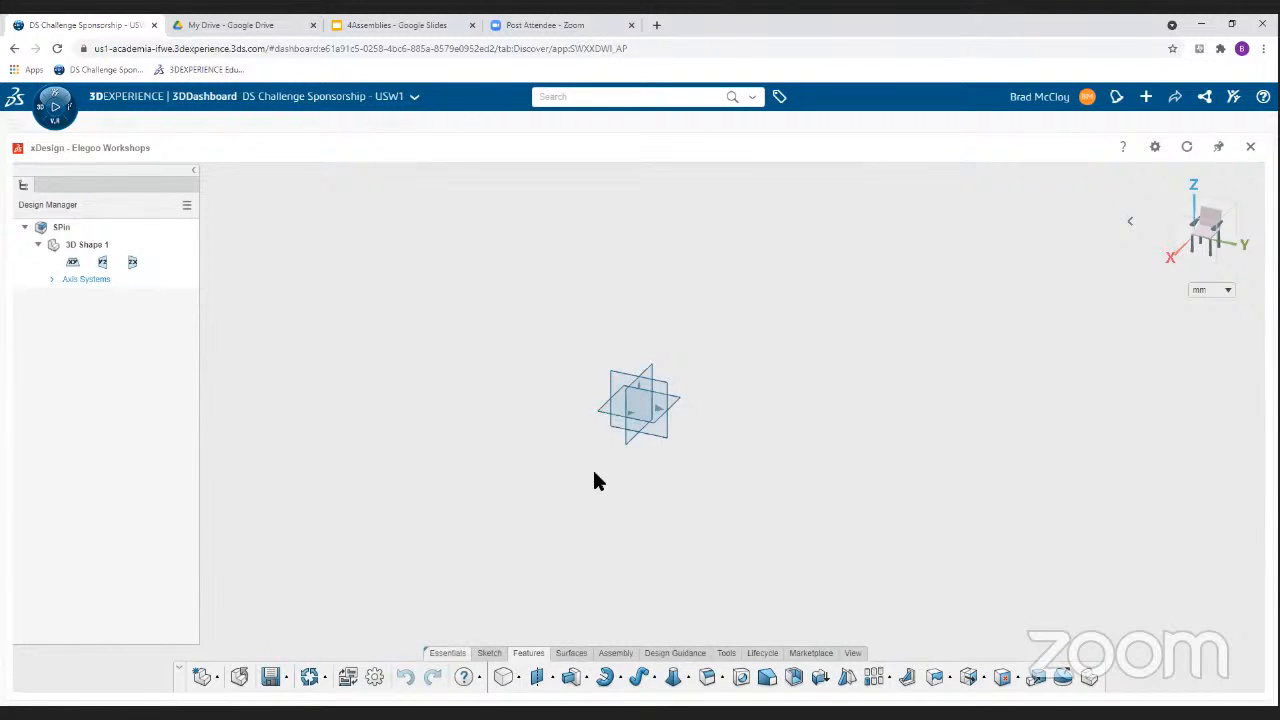
# - Sketch a circle on the XY plane, centred on the origin
pyautogui.click(487, 655)
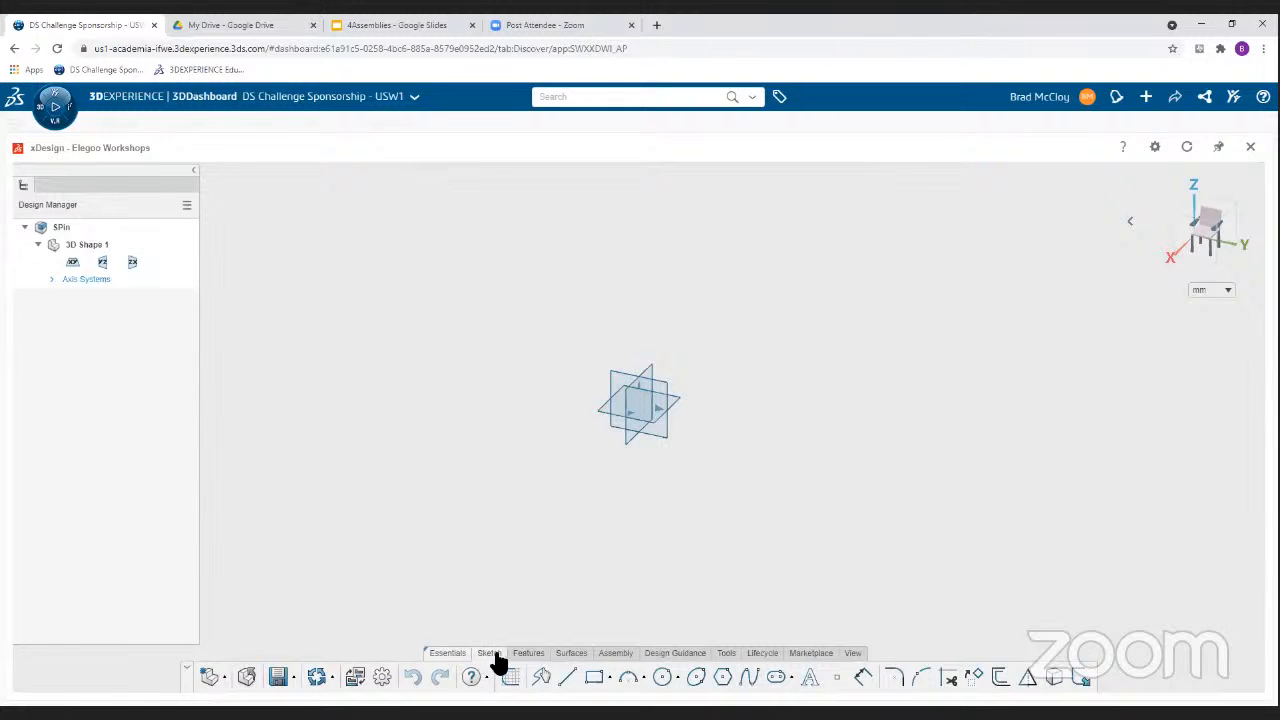
pyautogui.click(661, 680)
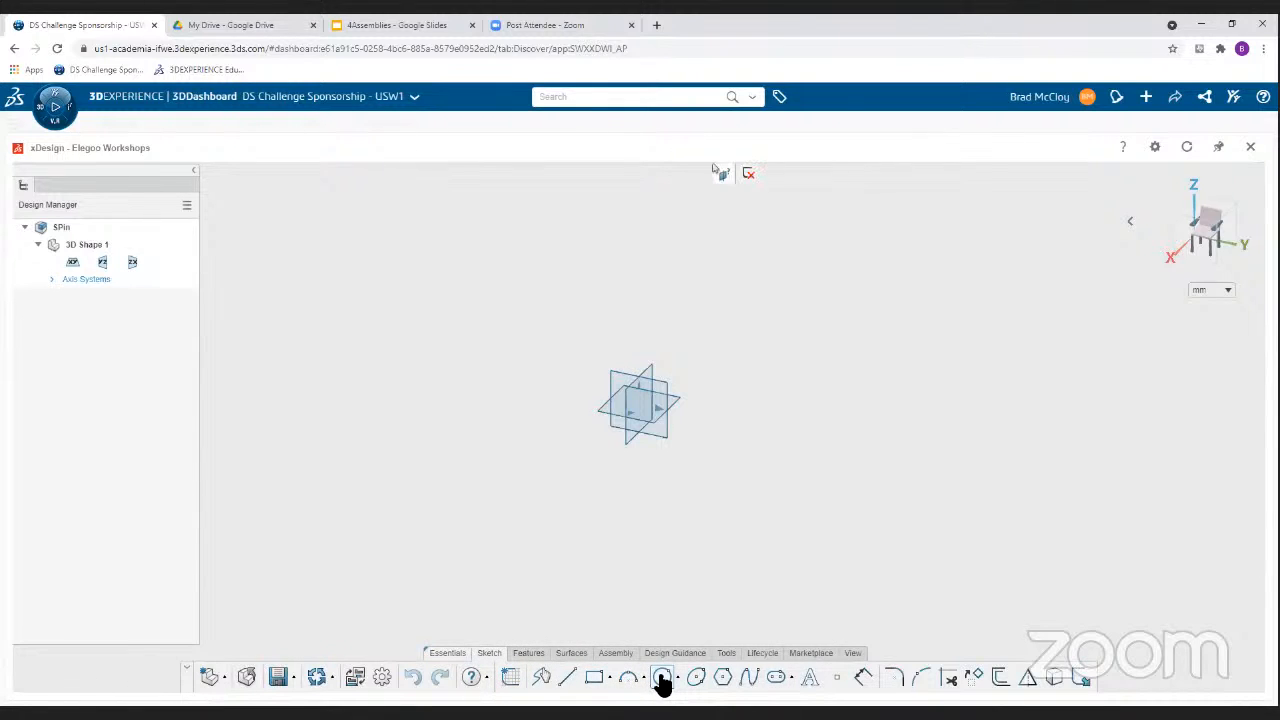
pyautogui.click(605, 417)
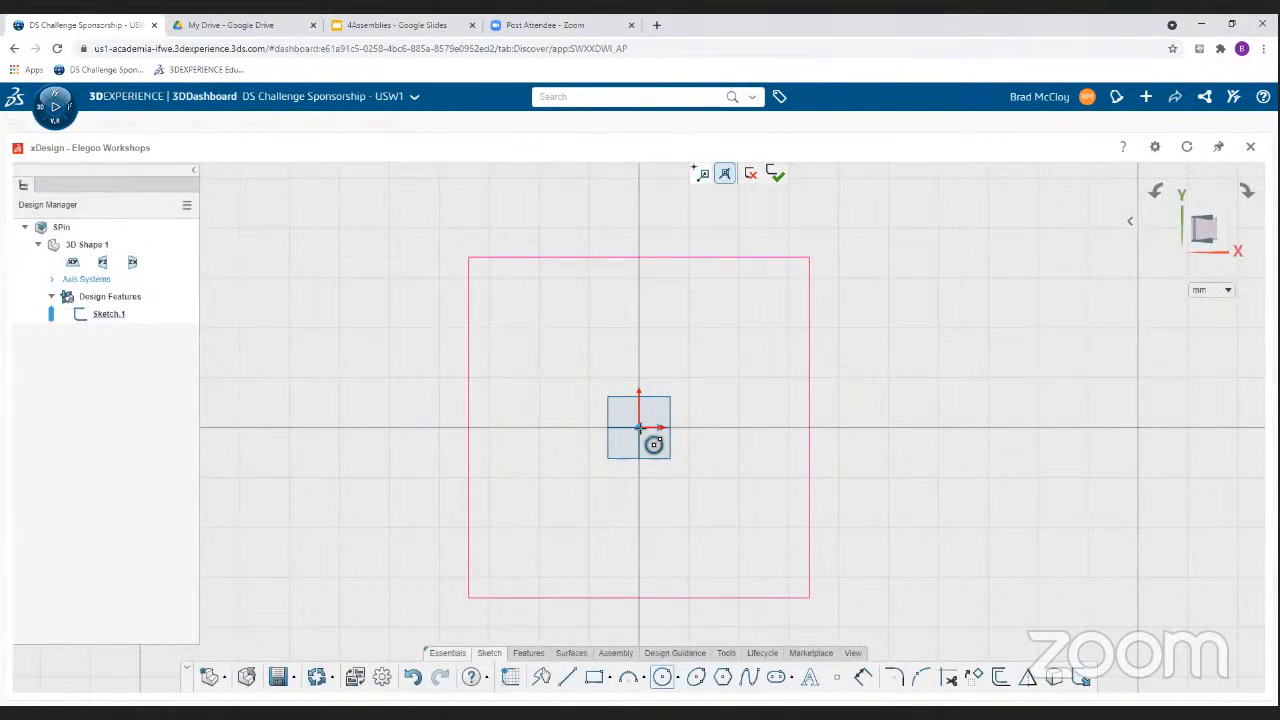
pyautogui.click(638, 428)
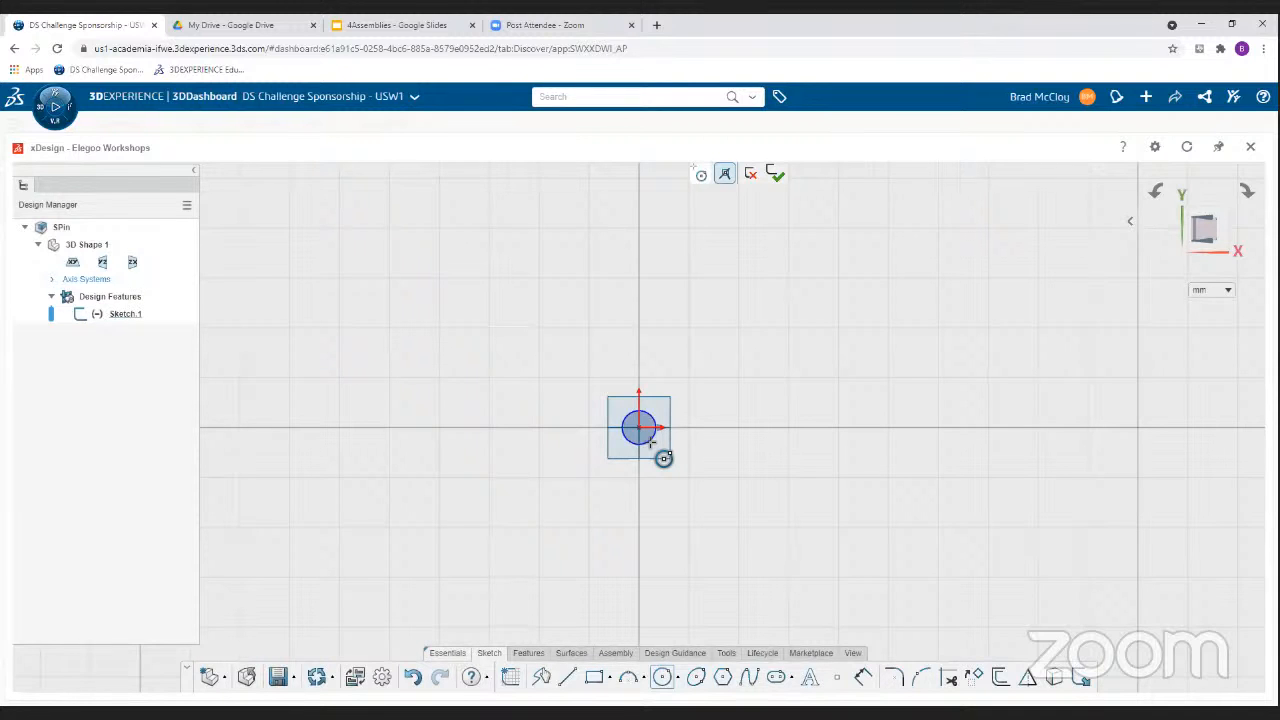
pyautogui.click(653, 442)
# - Dimension the circle and set its diameter to 5 mm
pyautogui.click(861, 677)
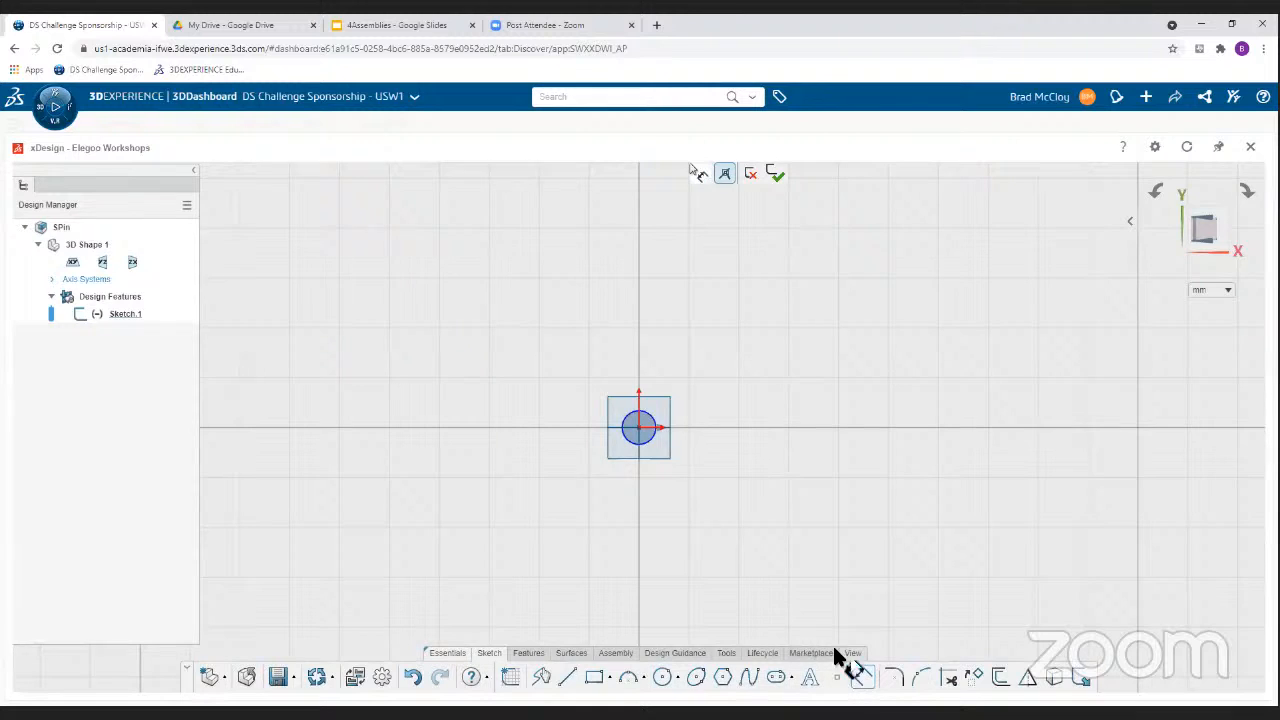
pyautogui.click(656, 428)
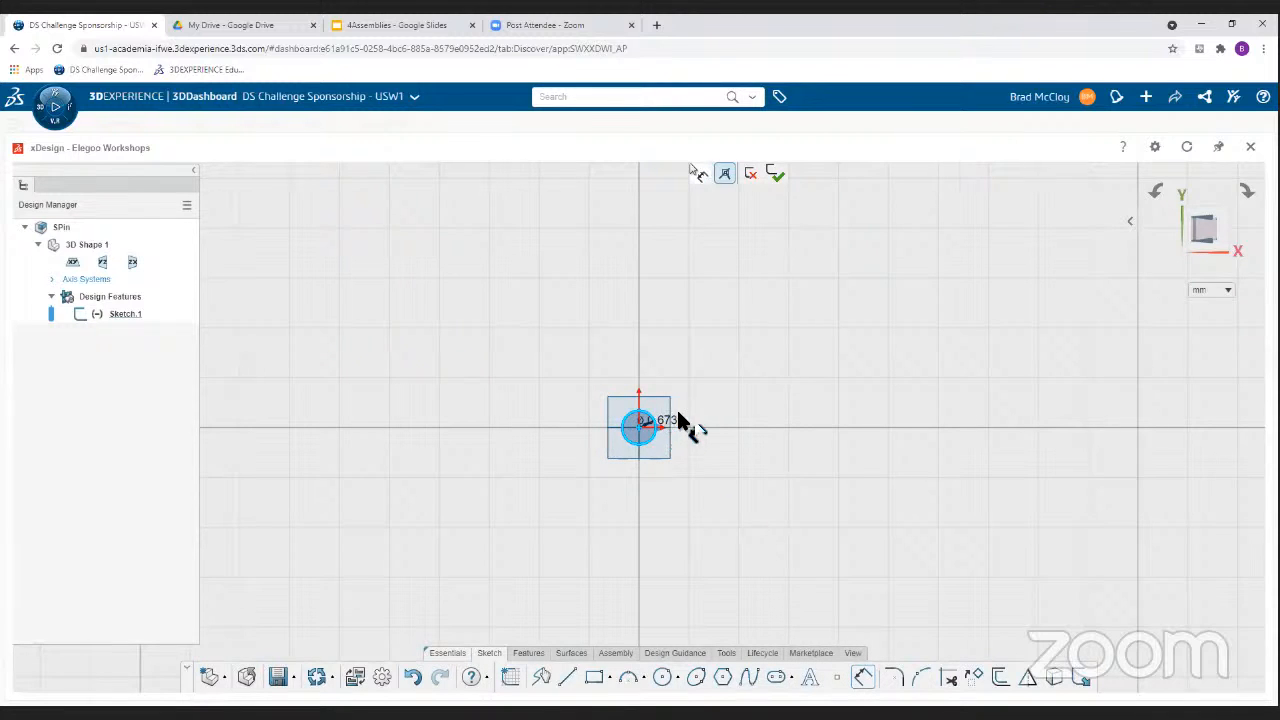
pyautogui.click(695, 420)
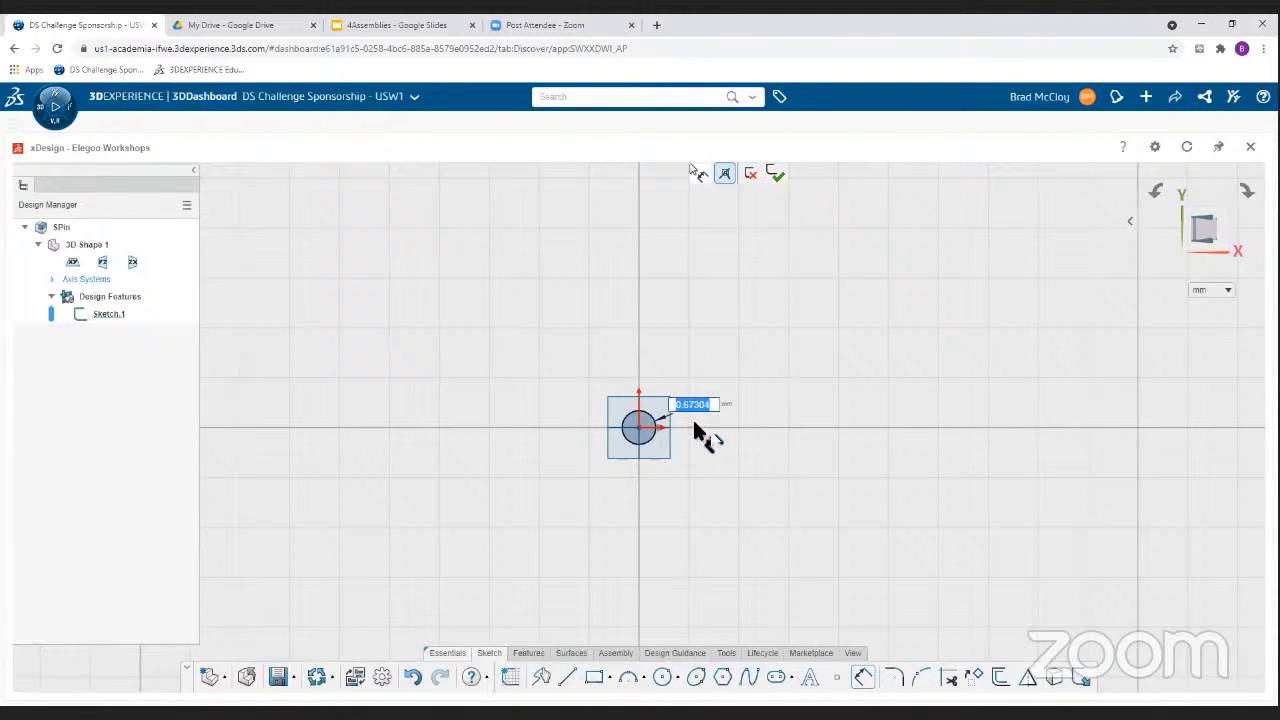
pyautogui.write('5')
pyautogui.press('Return')
# - Extrude the circle sketch as a solid with a blind distance of 10 mm and save the component
pyautogui.moveTo(710, 474); pyautogui.dragTo(709, 375, button='middle')
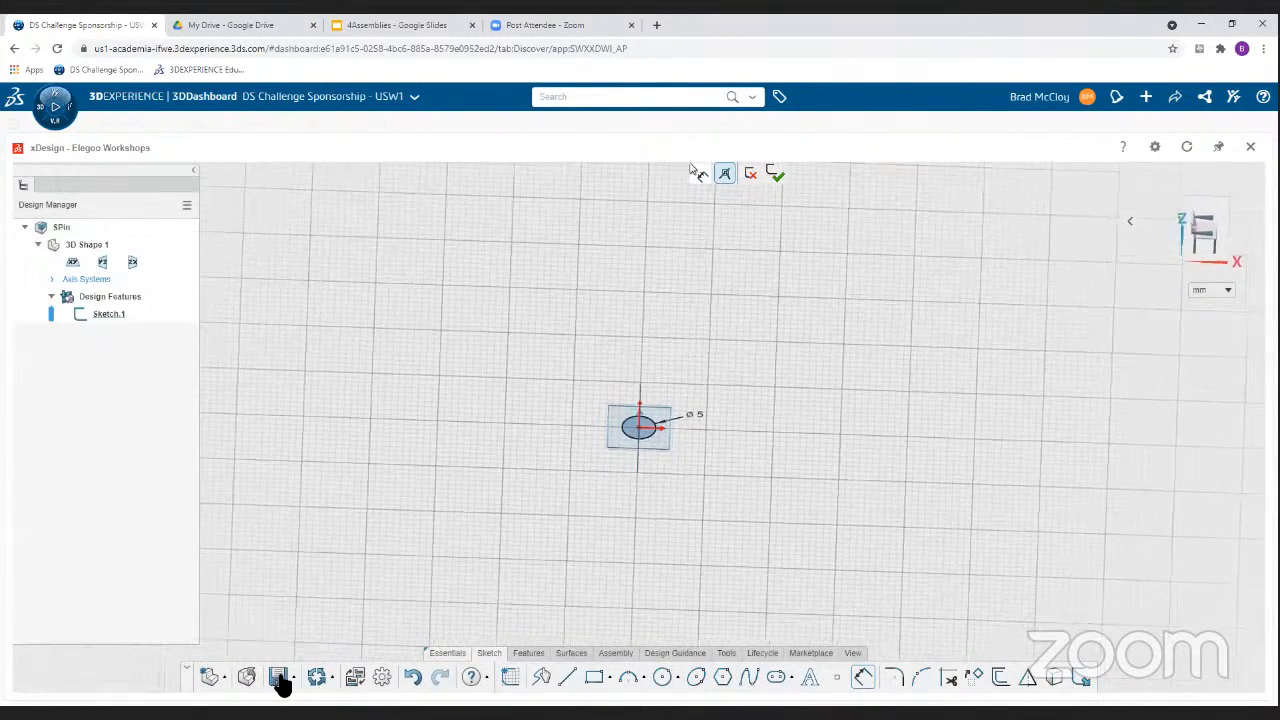
pyautogui.click(526, 654)
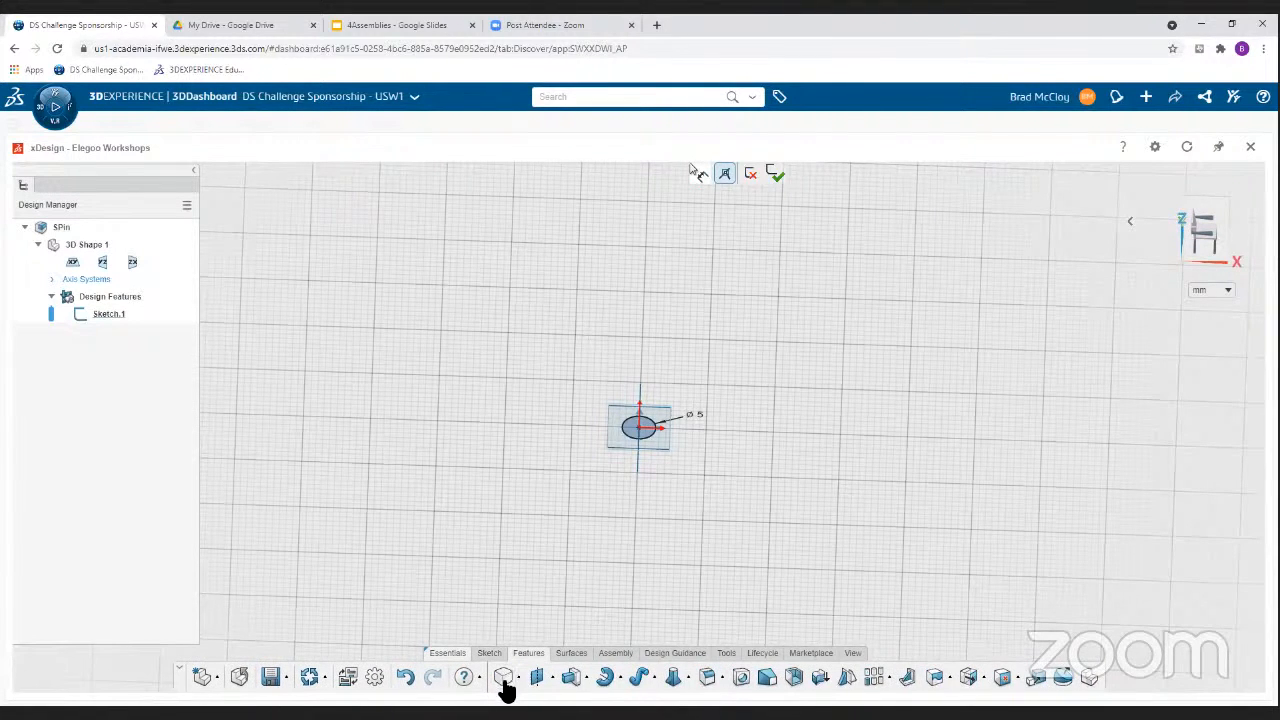
pyautogui.click(571, 679)
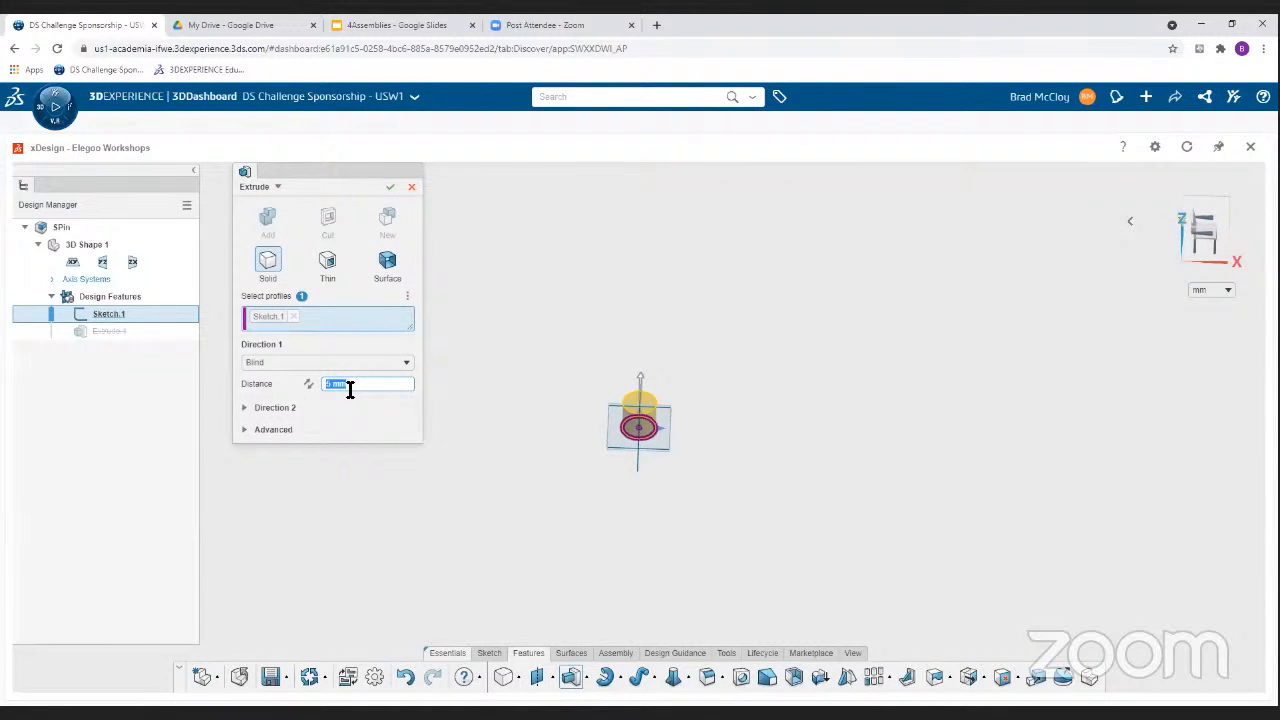
pyautogui.write('10')
pyautogui.press('Return')
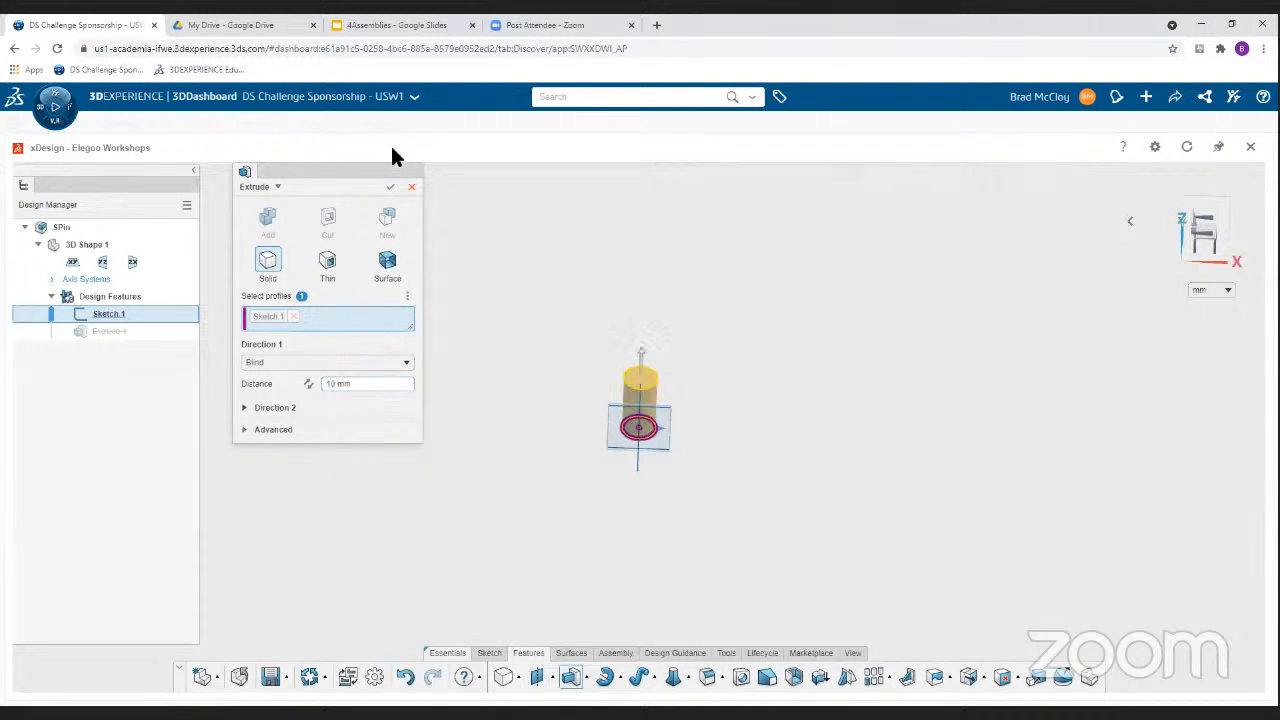
pyautogui.click(390, 187)
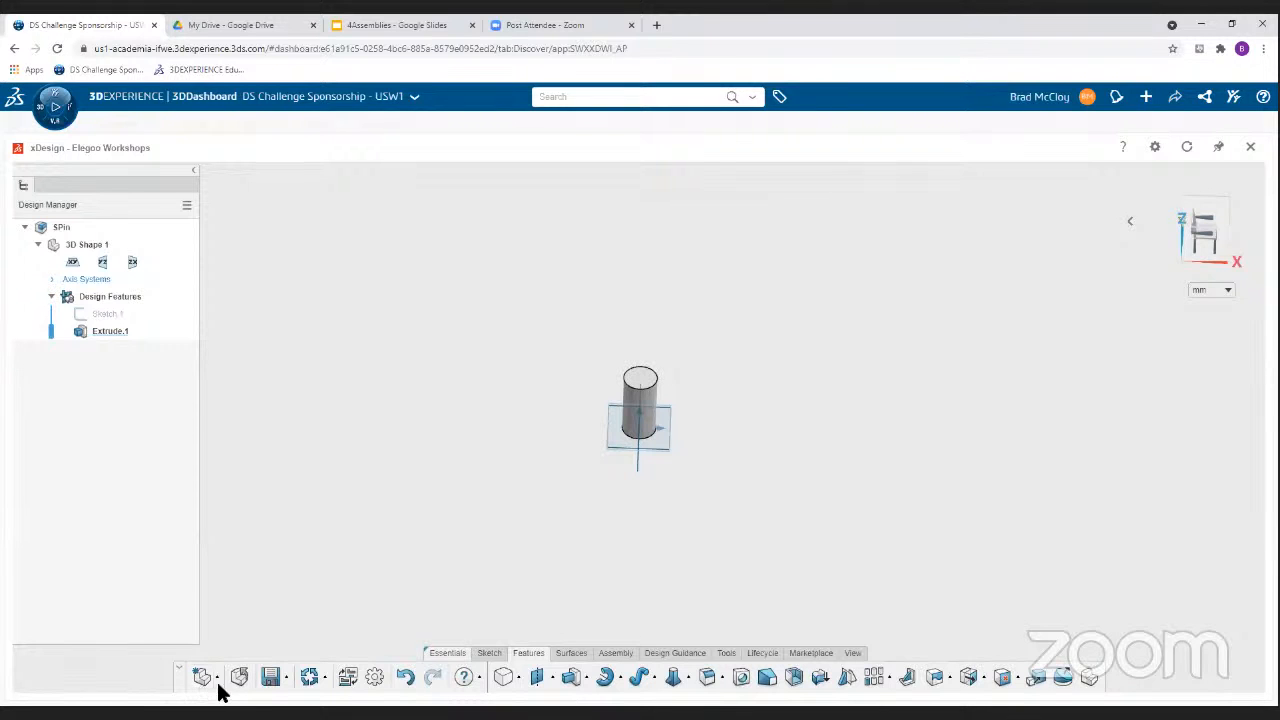
pyautogui.click(270, 678)
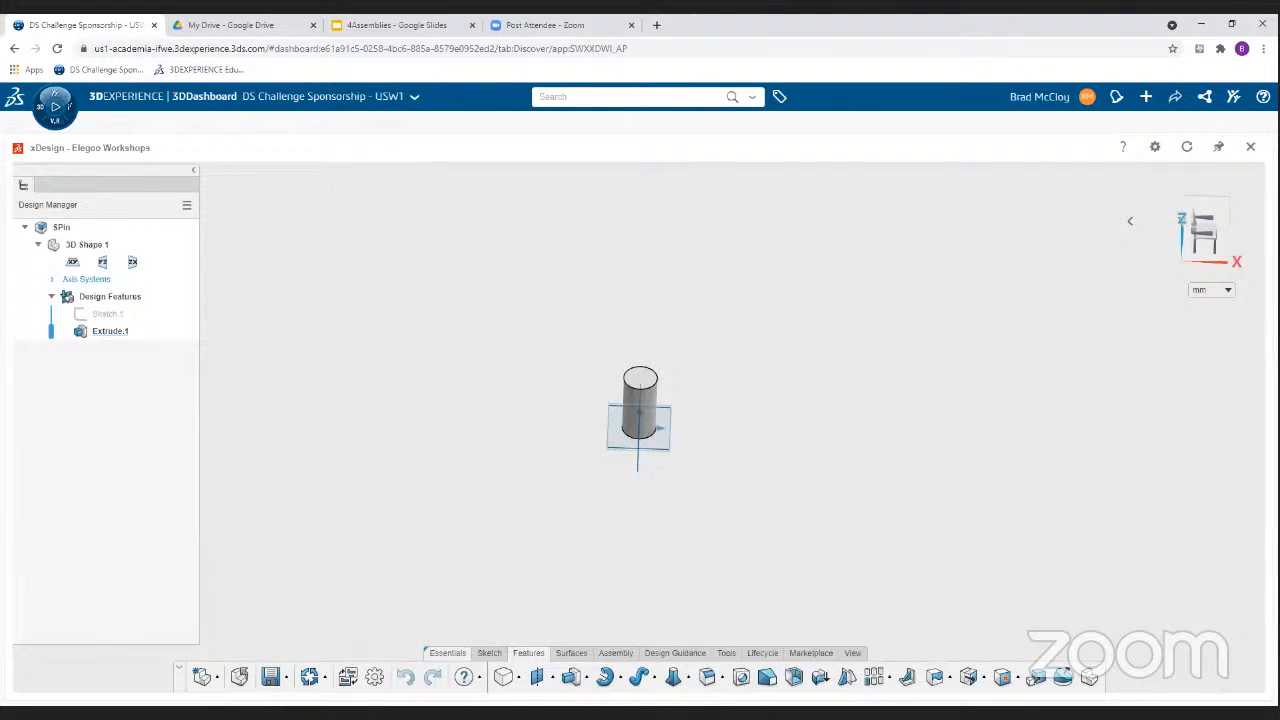
# - Create a new component named SLift in the Elegoo Workshops location
pyautogui.click(202, 679)
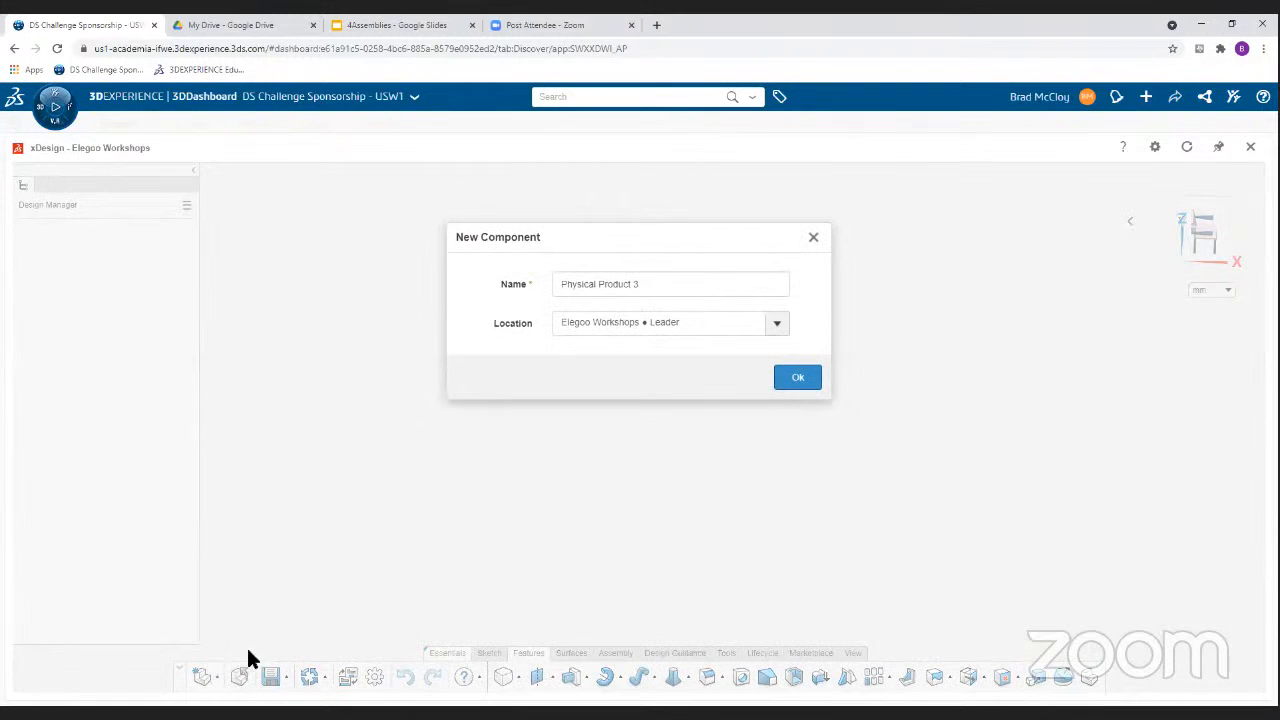
pyautogui.click(648, 288)
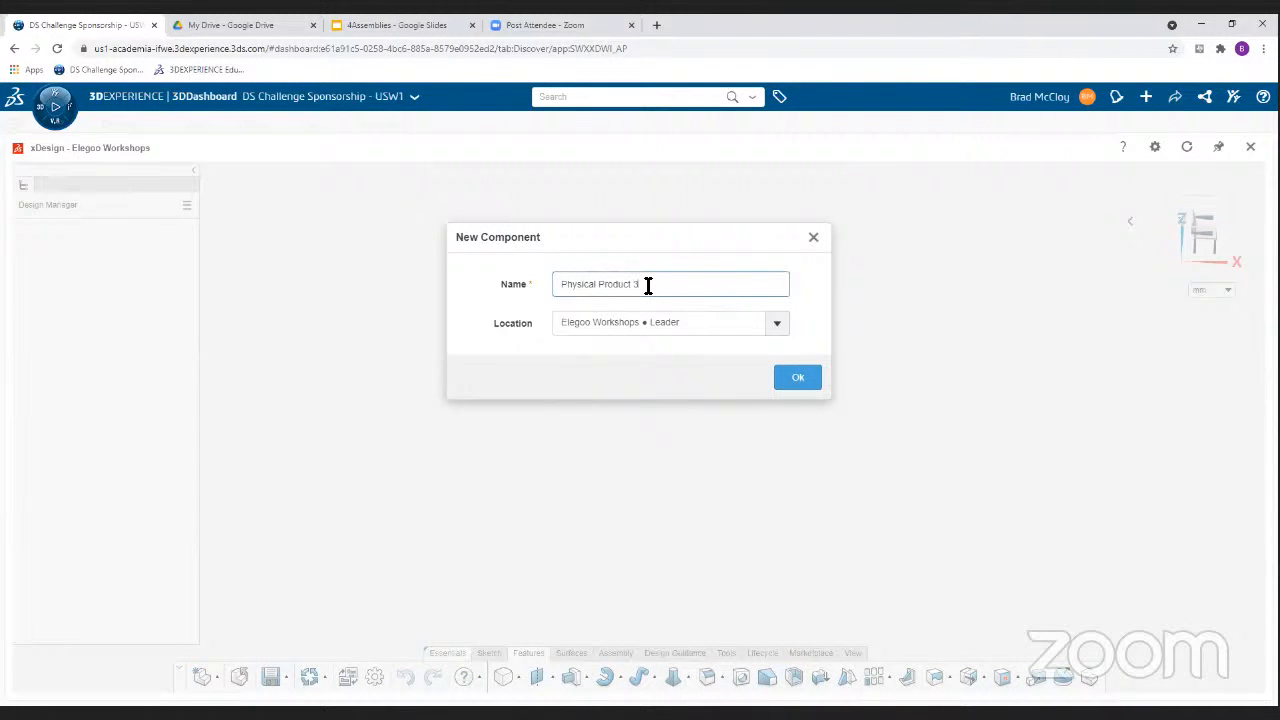
pyautogui.press('BackSpace')
pyautogui.press('BackSpace')
pyautogui.press('BackSpace')
pyautogui.press('BackSpace')
pyautogui.press('BackSpace')
pyautogui.press('BackSpace')
pyautogui.press('BackSpace')
pyautogui.press('BackSpace')
pyautogui.press('BackSpace')
pyautogui.press('BackSpace')
pyautogui.press('BackSpace')
pyautogui.press('BackSpace')
pyautogui.press('BackSpace')
pyautogui.press('BackSpace')
pyautogui.press('BackSpace')
pyautogui.press('BackSpace')
pyautogui.click(788, 384)
pyautogui.click(798, 382)
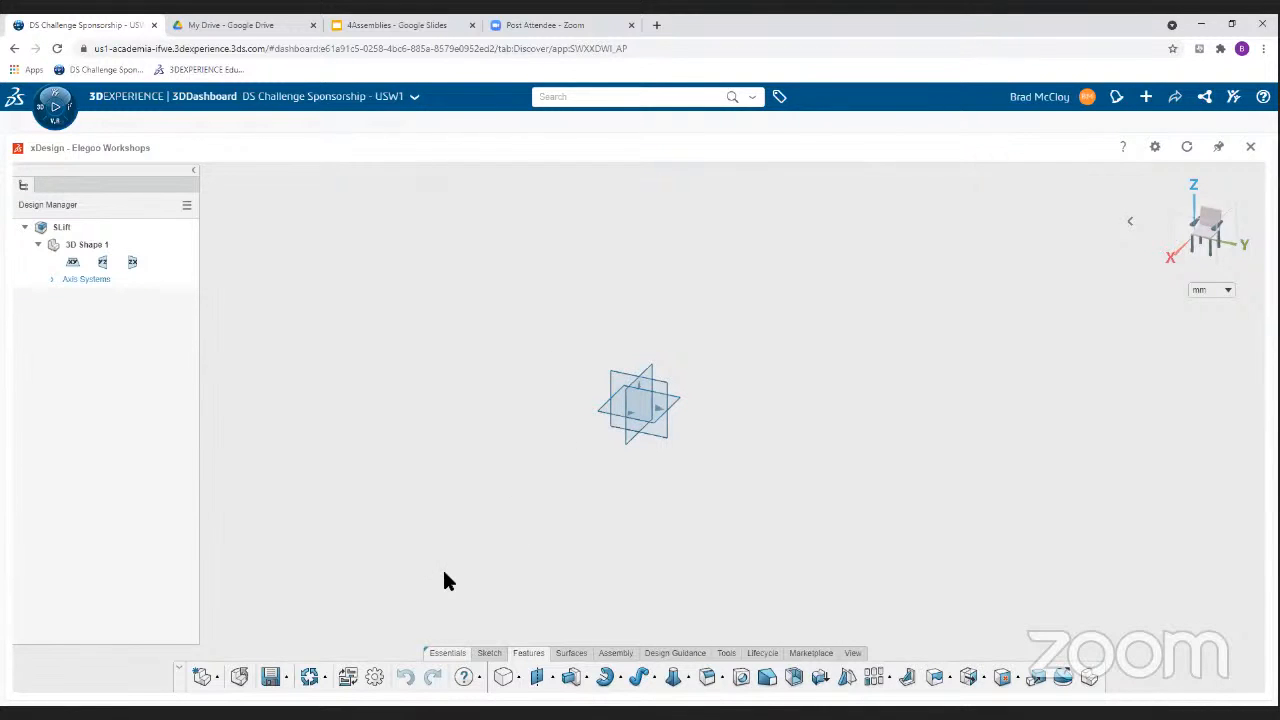
# - Search for the existing component SArm and insert it into the SLift assembly
pyautogui.click(606, 658)
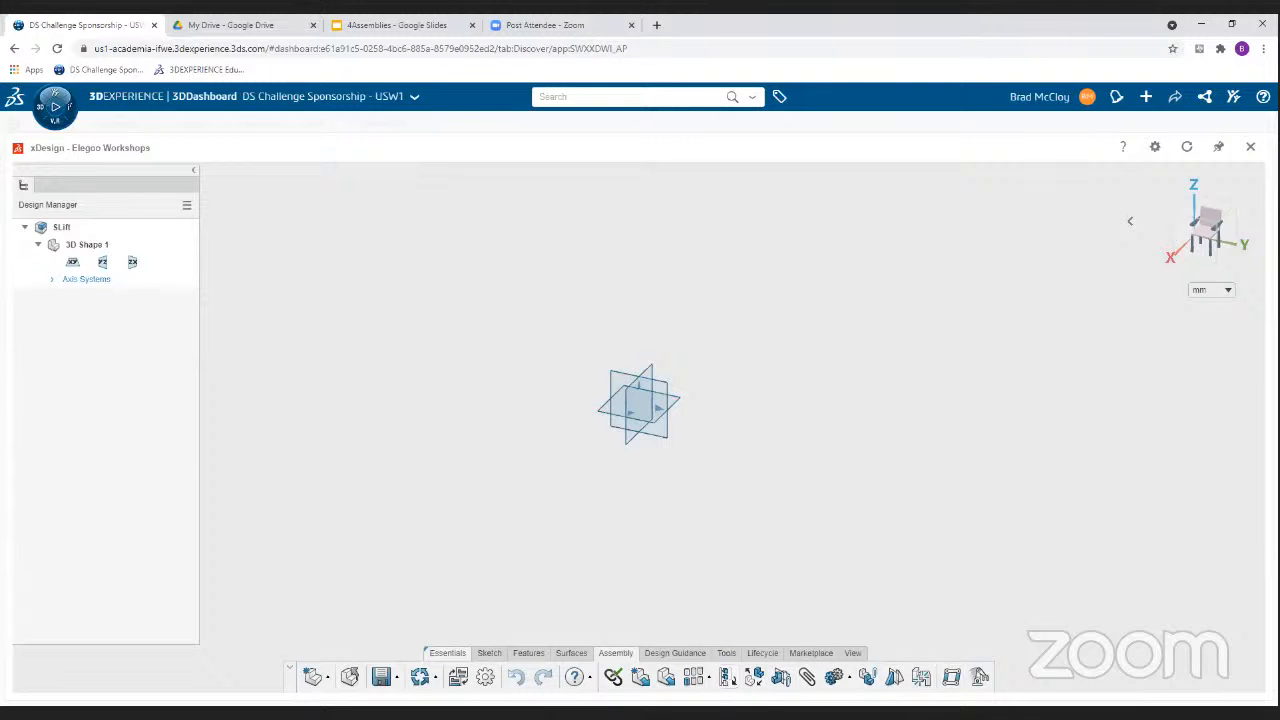
pyautogui.click(666, 680)
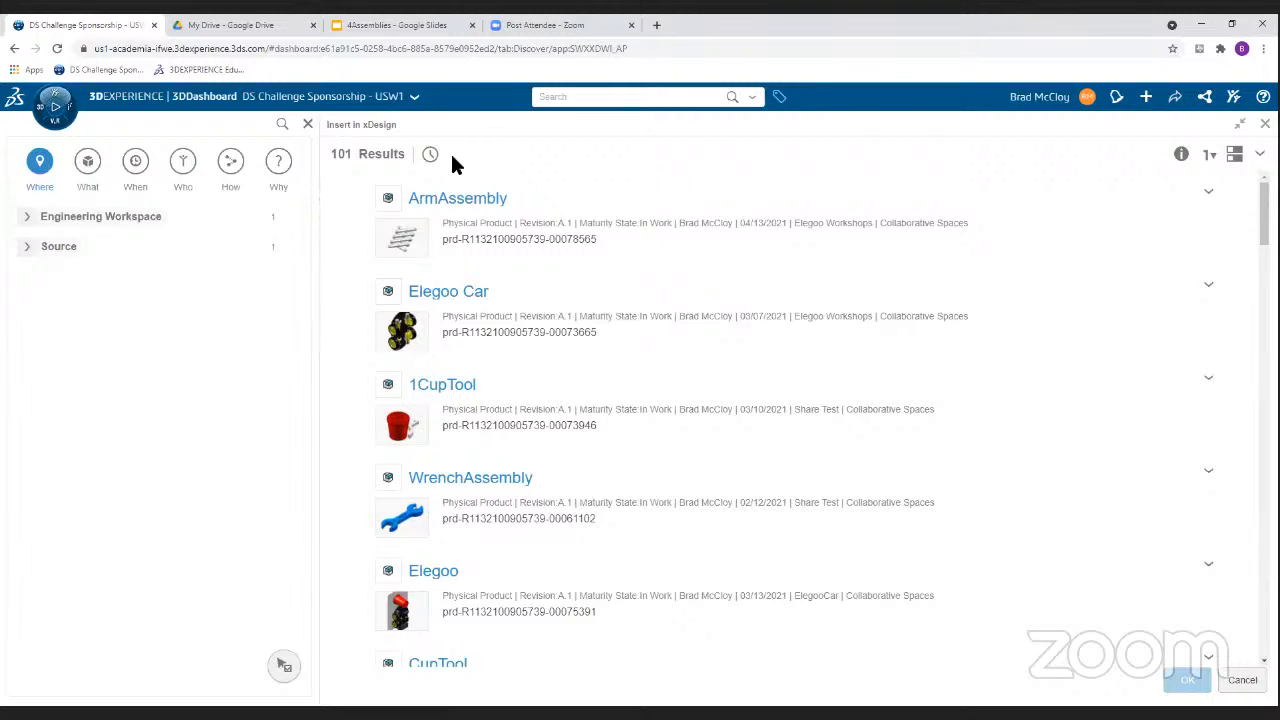
pyautogui.click(576, 99)
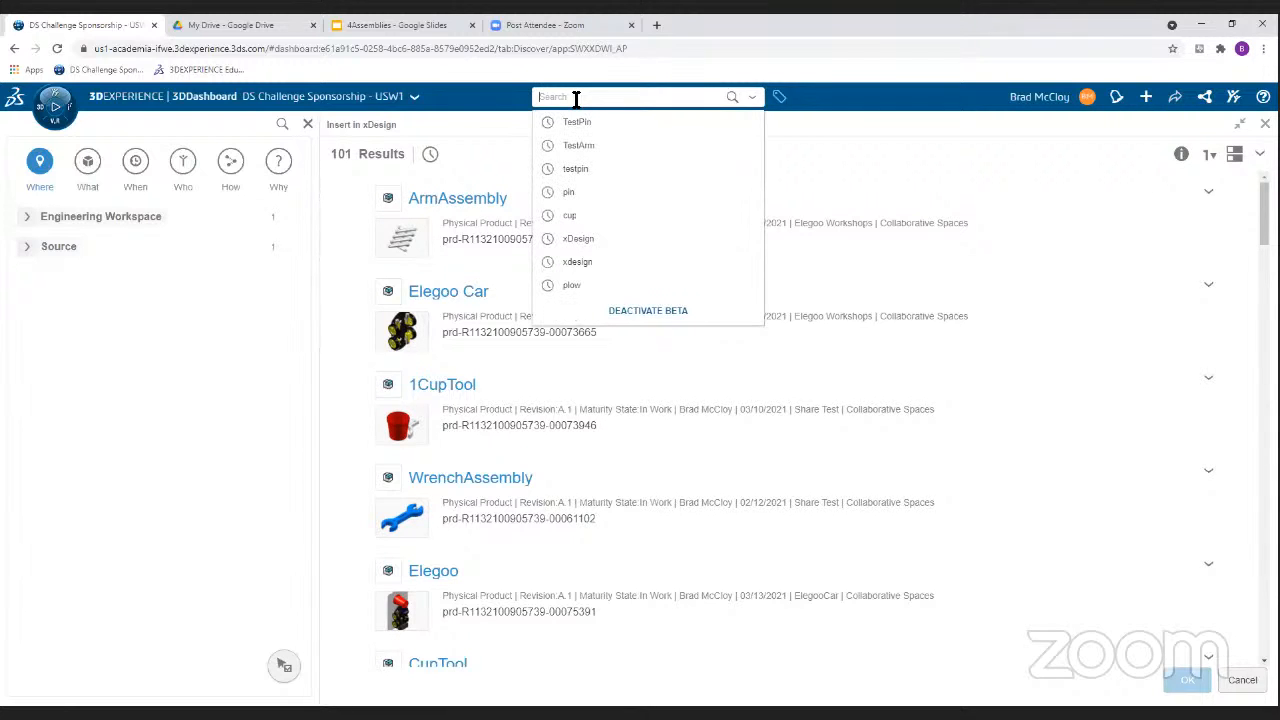
pyautogui.write('s')
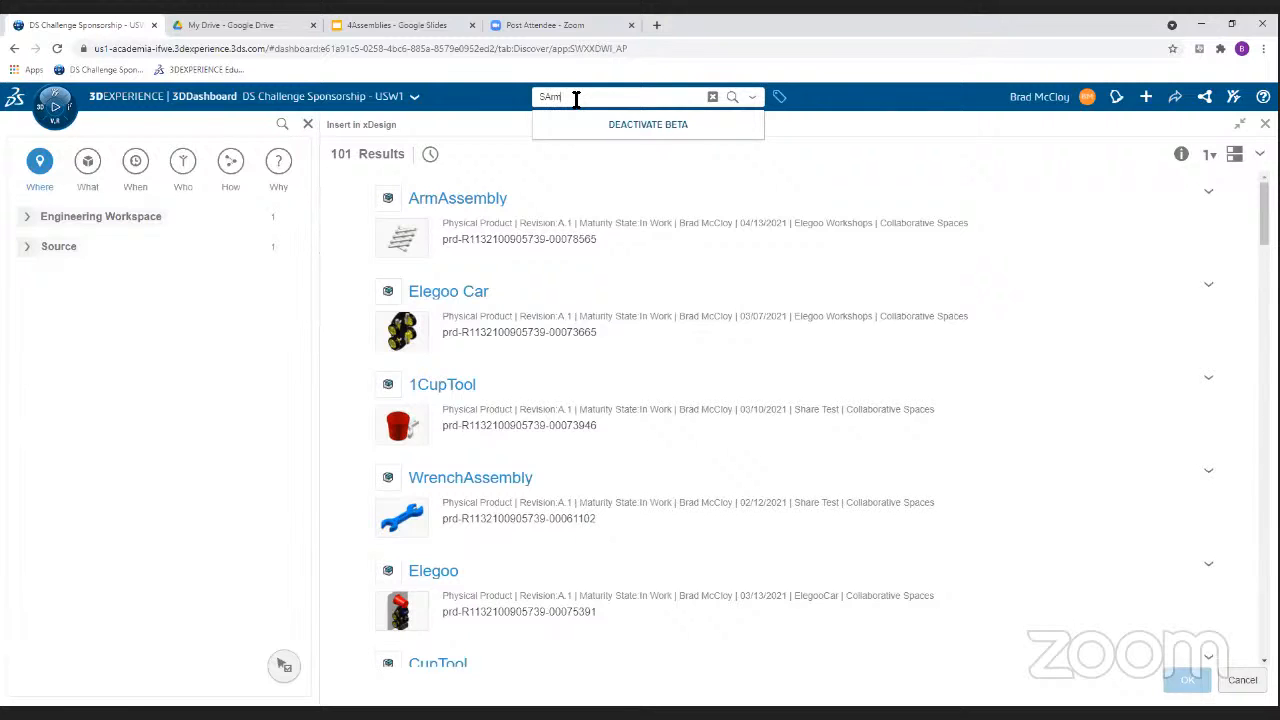
pyautogui.press('Return')
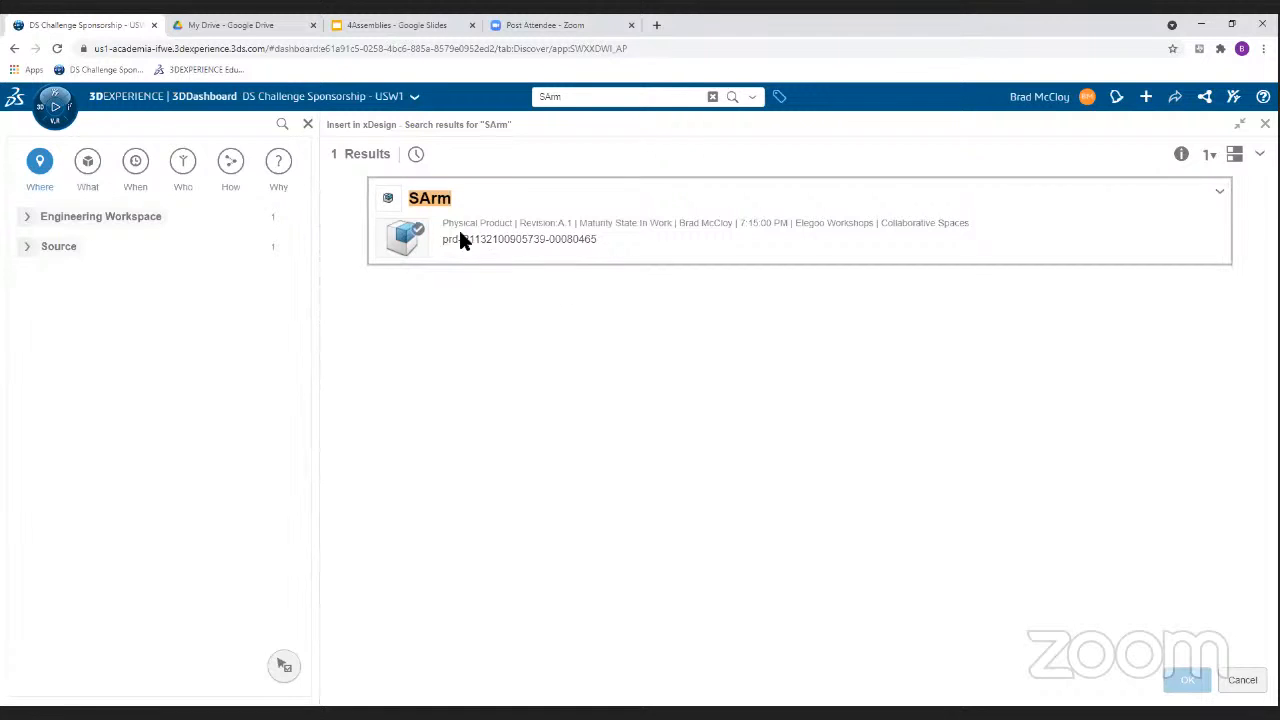
pyautogui.click(399, 245)
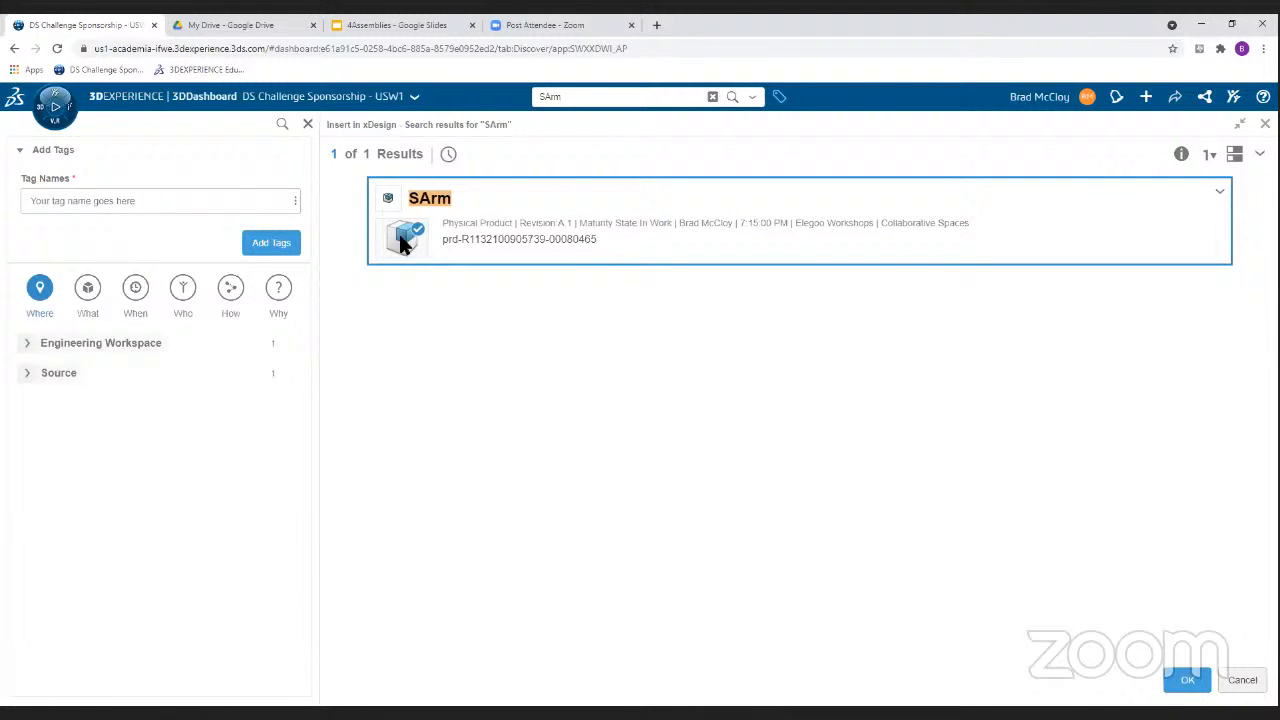
pyautogui.click(1188, 680)
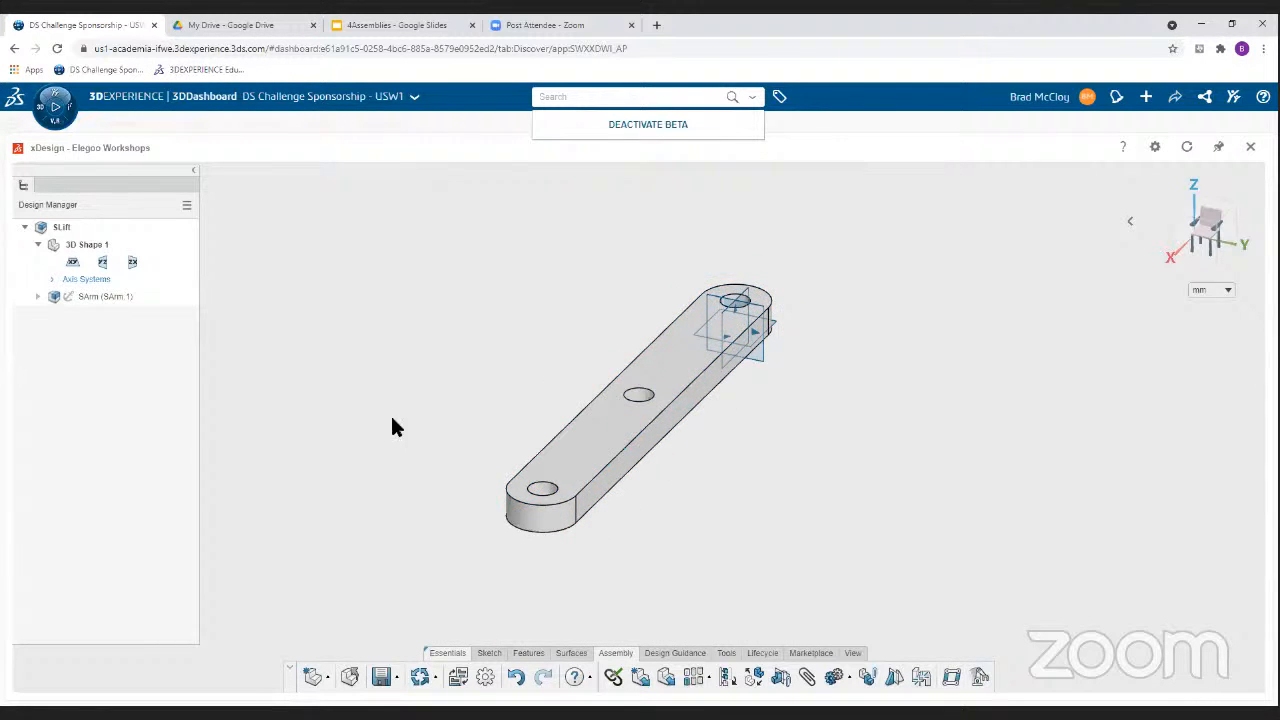
# - Examine the Float Component option for the inserted SArm component
pyautogui.click(71, 296)
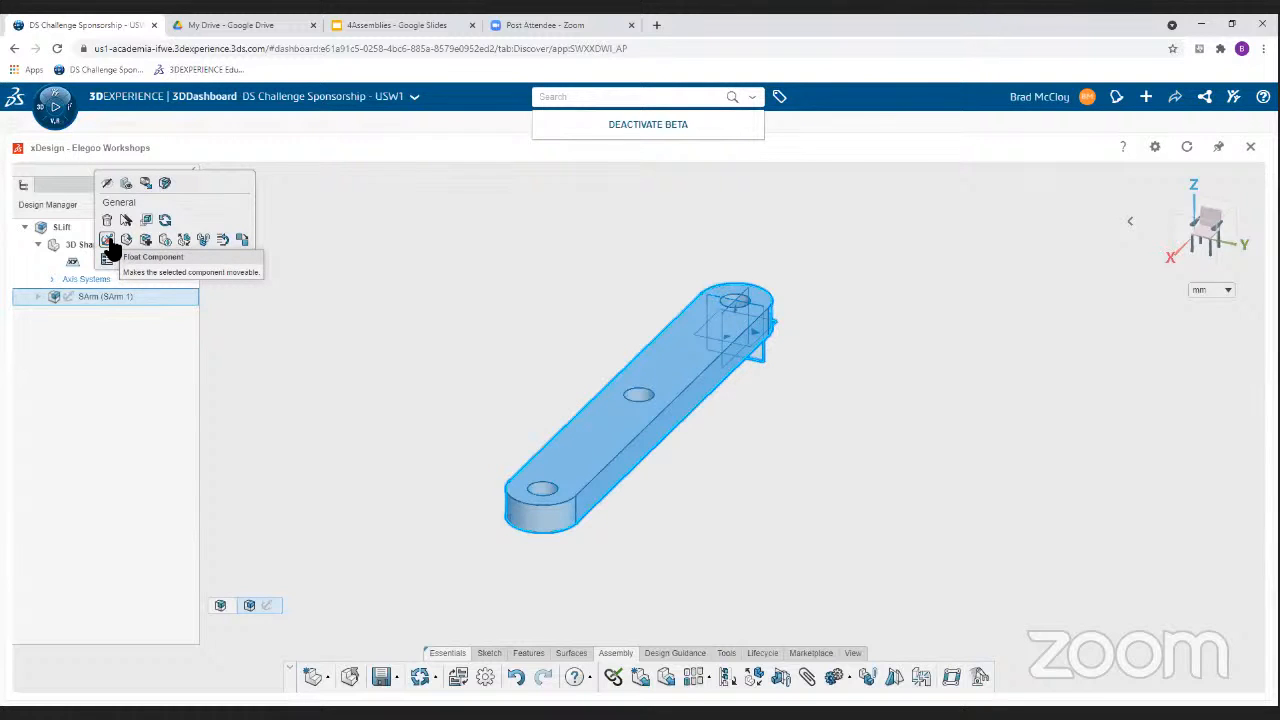
pyautogui.click(107, 241)
pyautogui.click(400, 367)
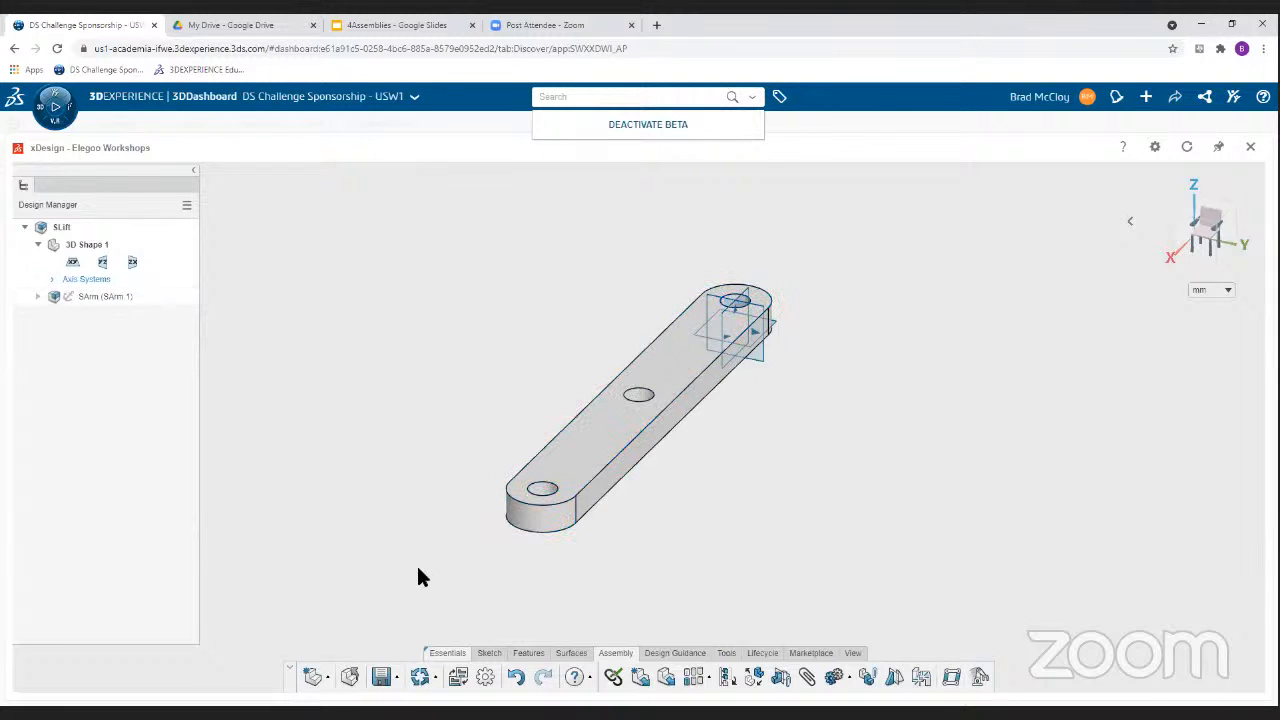
# - Start inserting another existing component into the assembly and search for SPin
pyautogui.click(664, 678)
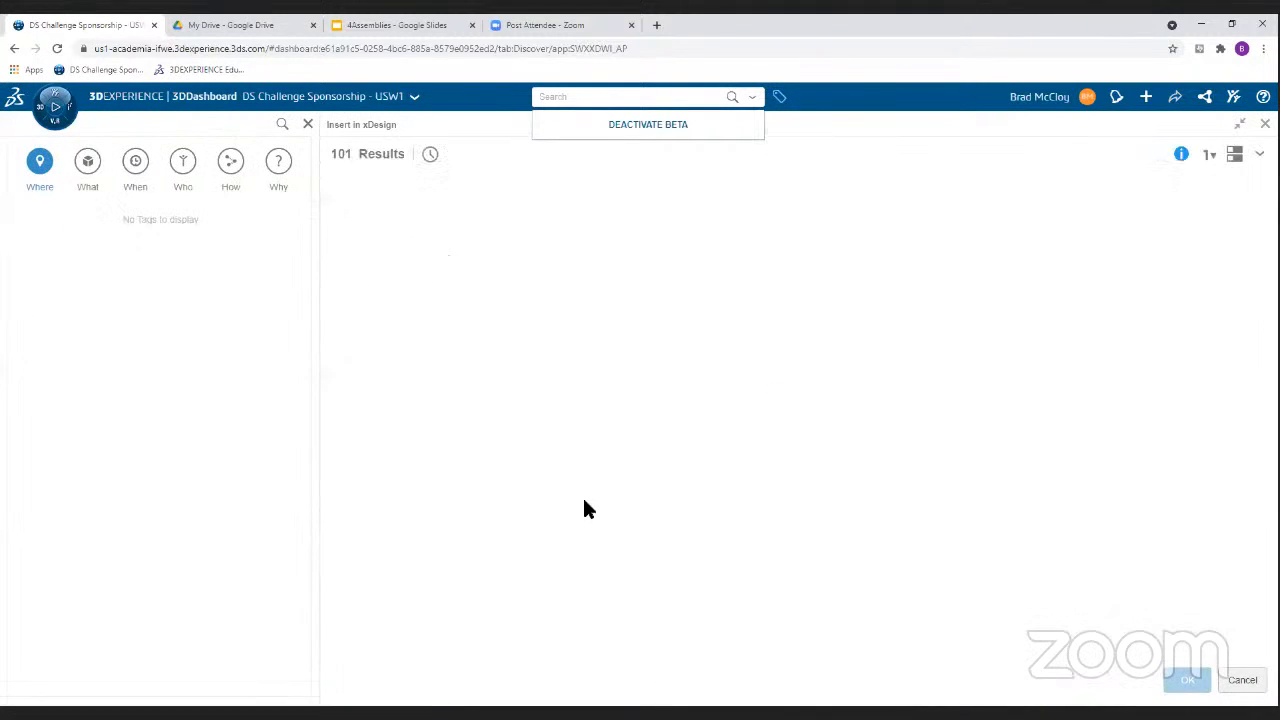
pyautogui.click(586, 97)
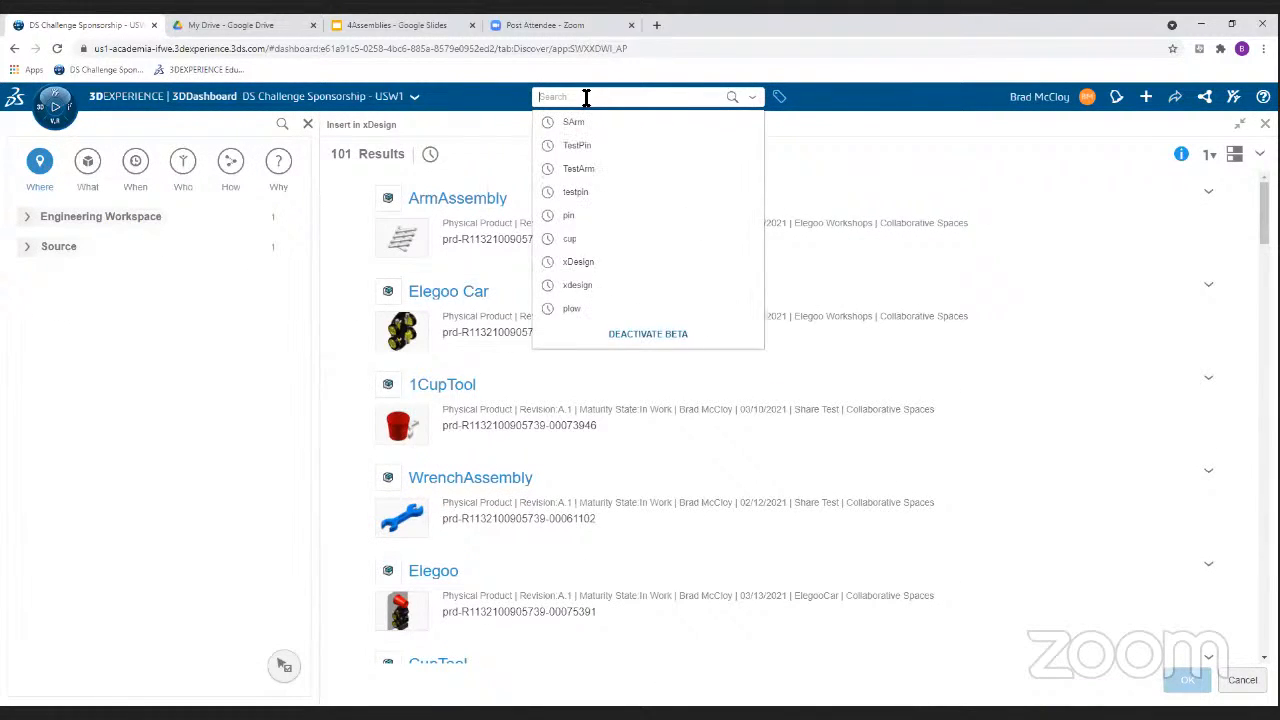
pyautogui.write('S')
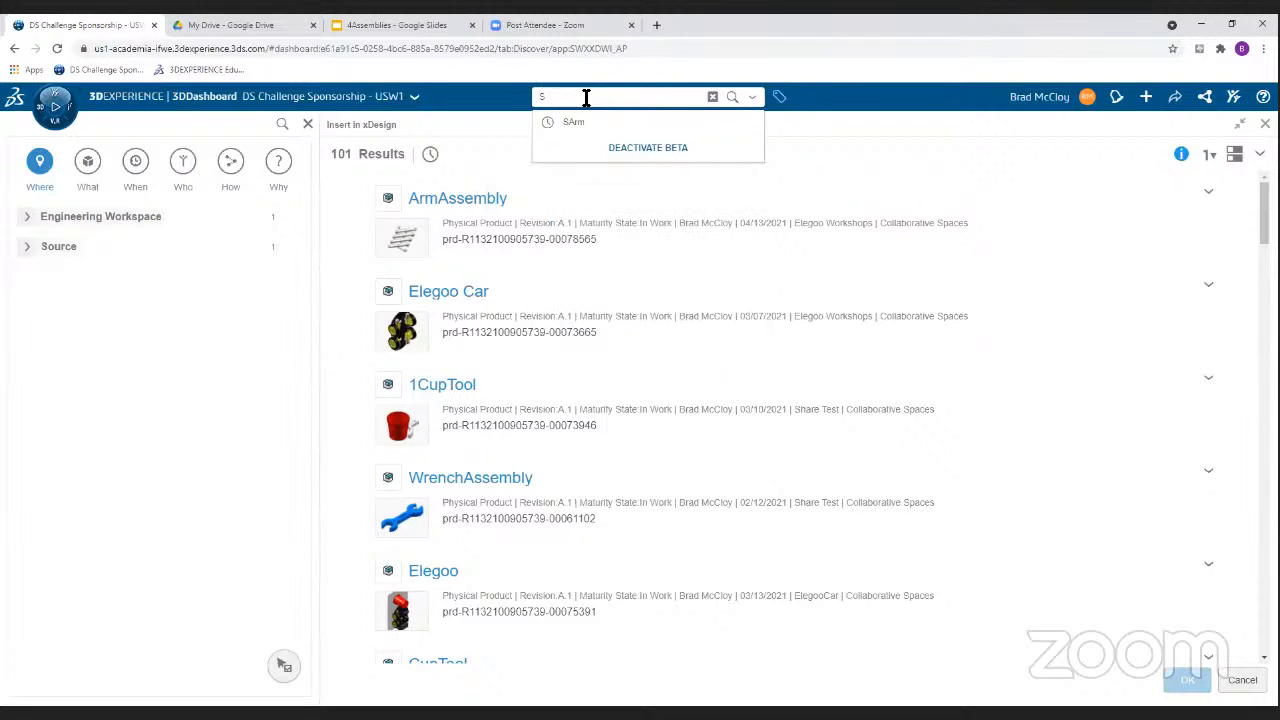
pyautogui.write('Pin')
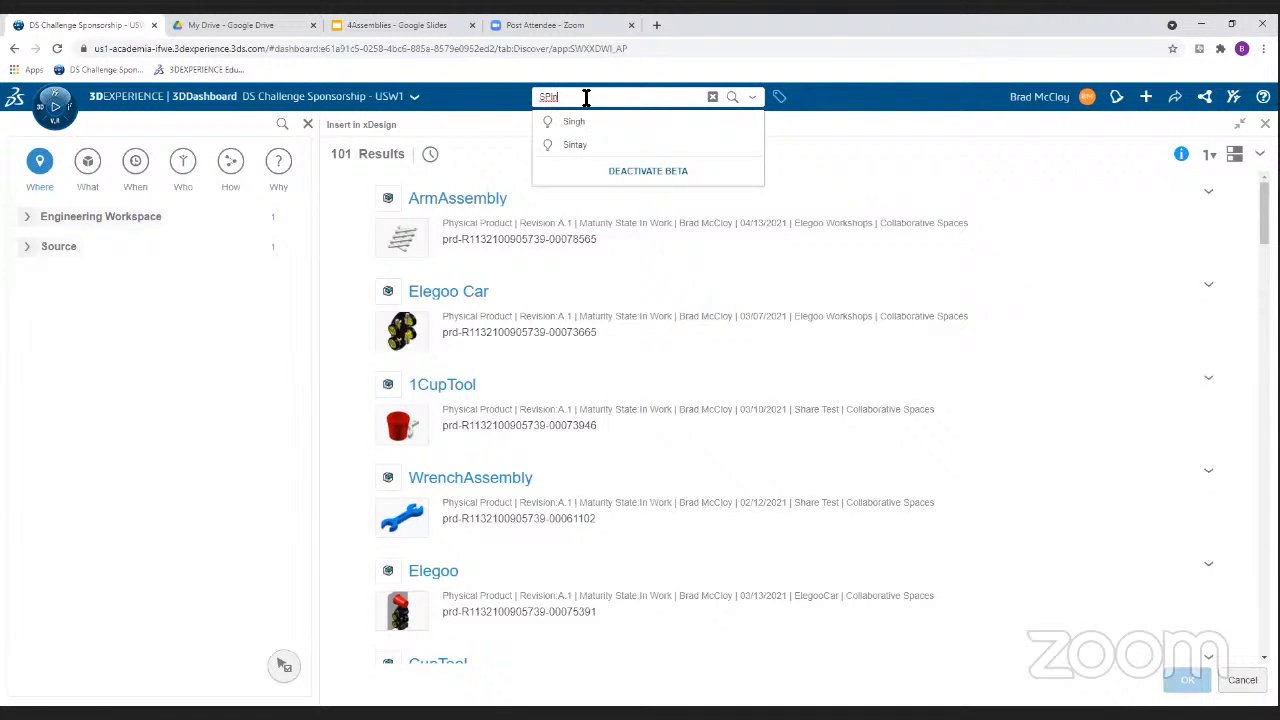
pyautogui.press('Return')
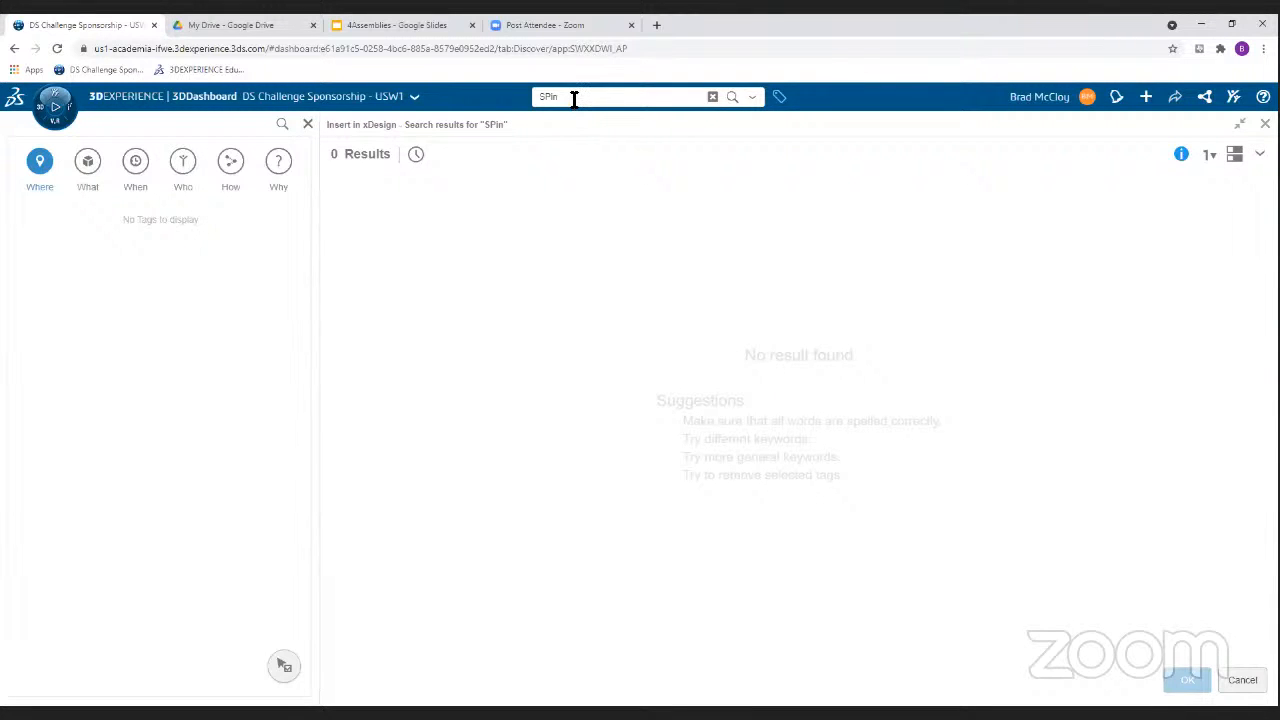
# - Repeat the component search with the spelling Spin
pyautogui.doubleClick(574, 98)
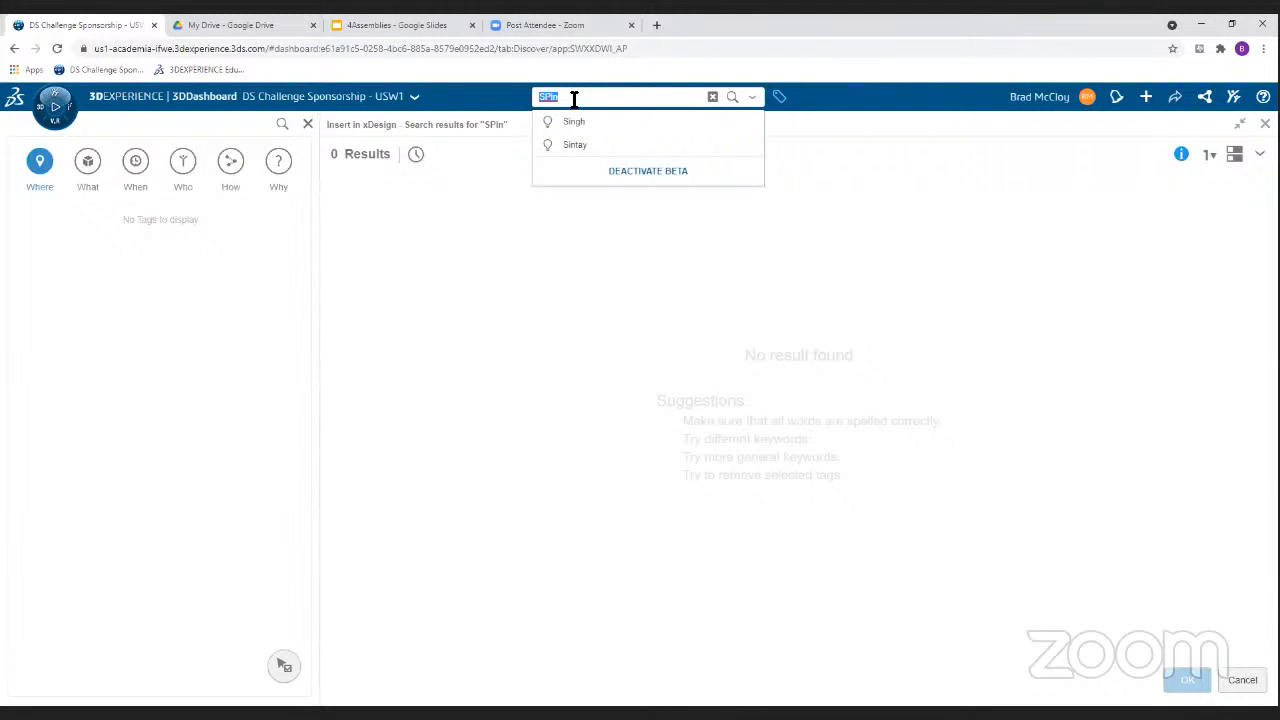
pyautogui.write('Sd')
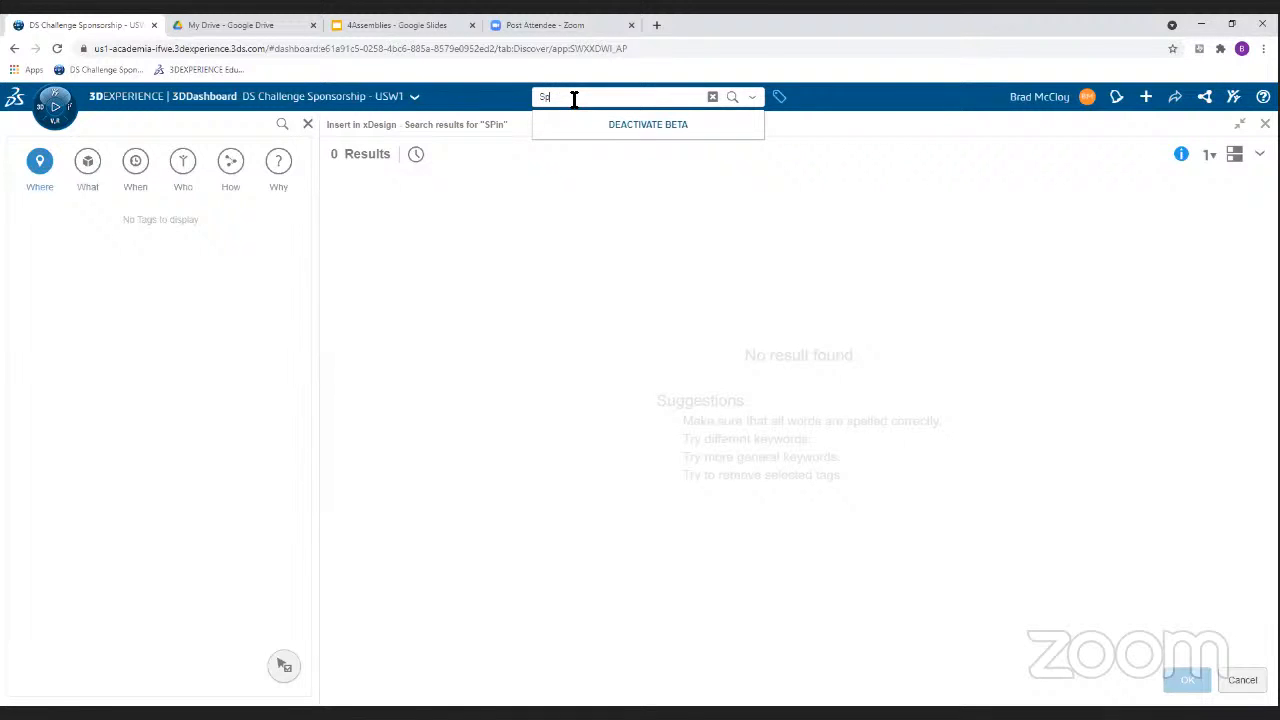
pyautogui.press('BackSpace')
pyautogui.press('BackSpace')
pyautogui.write('d')
pyautogui.press('BackSpace')
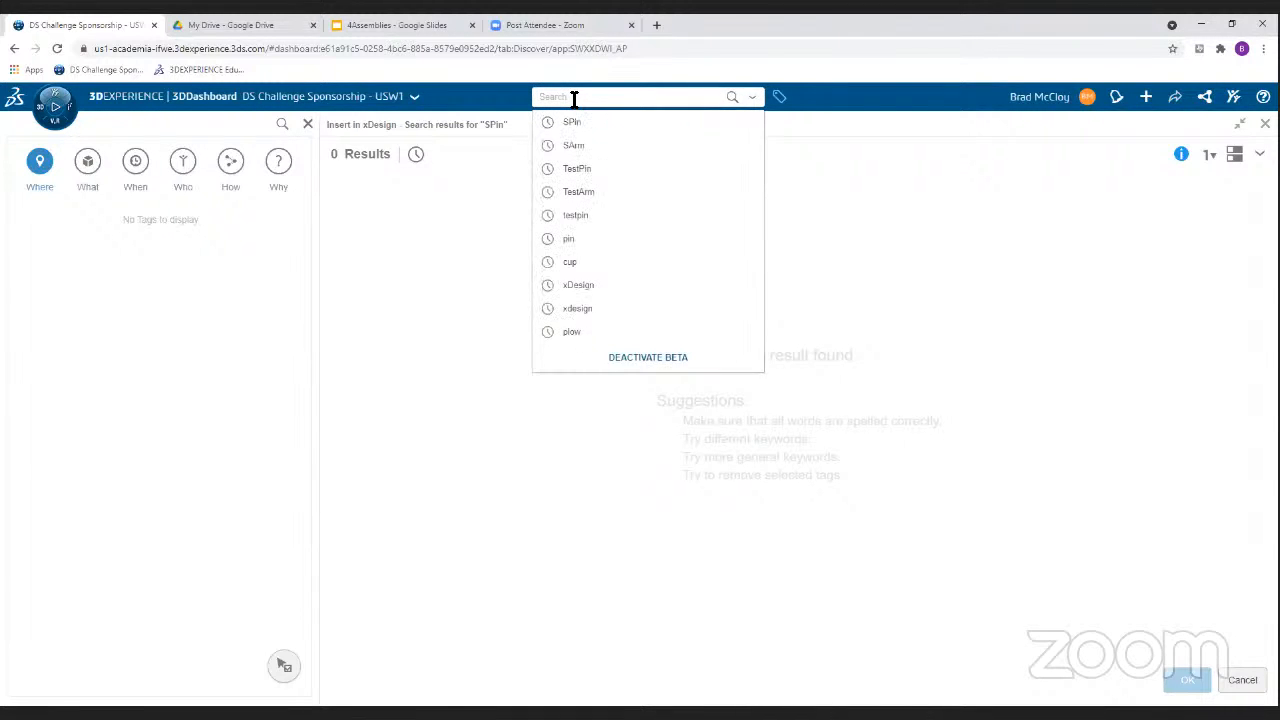
pyautogui.write('Sd')
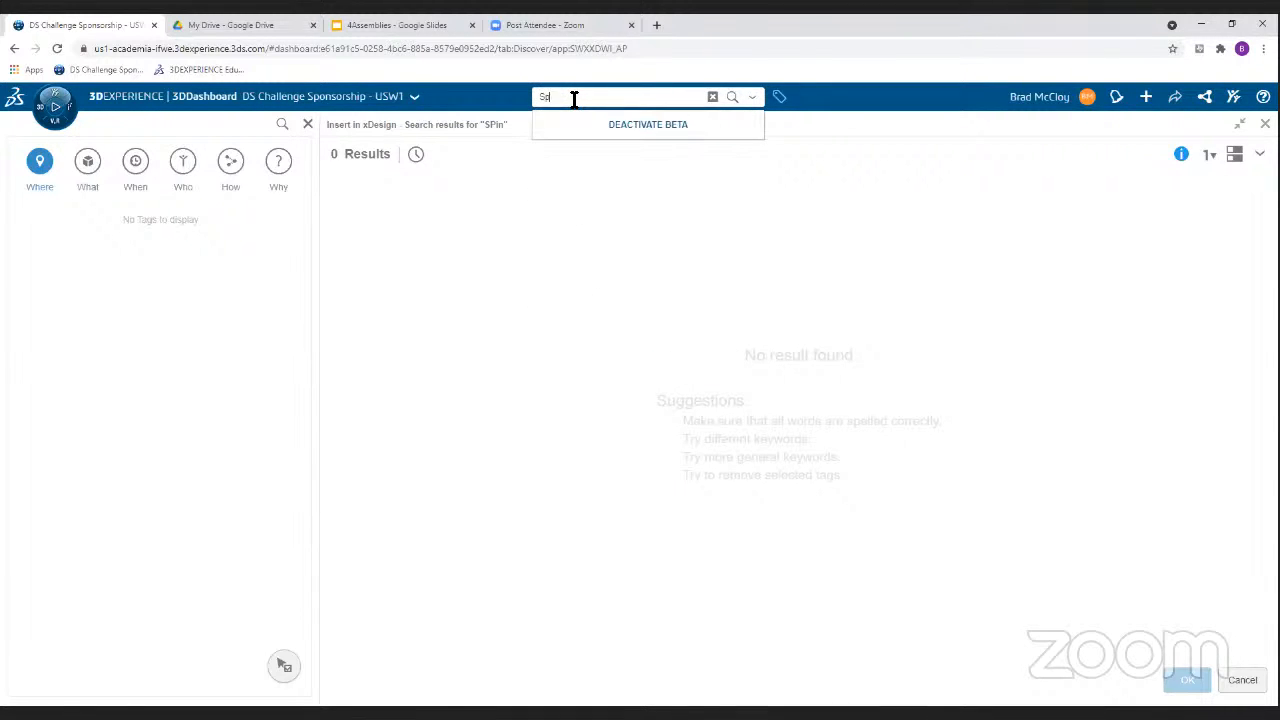
pyautogui.write('in')
pyautogui.press('Return')
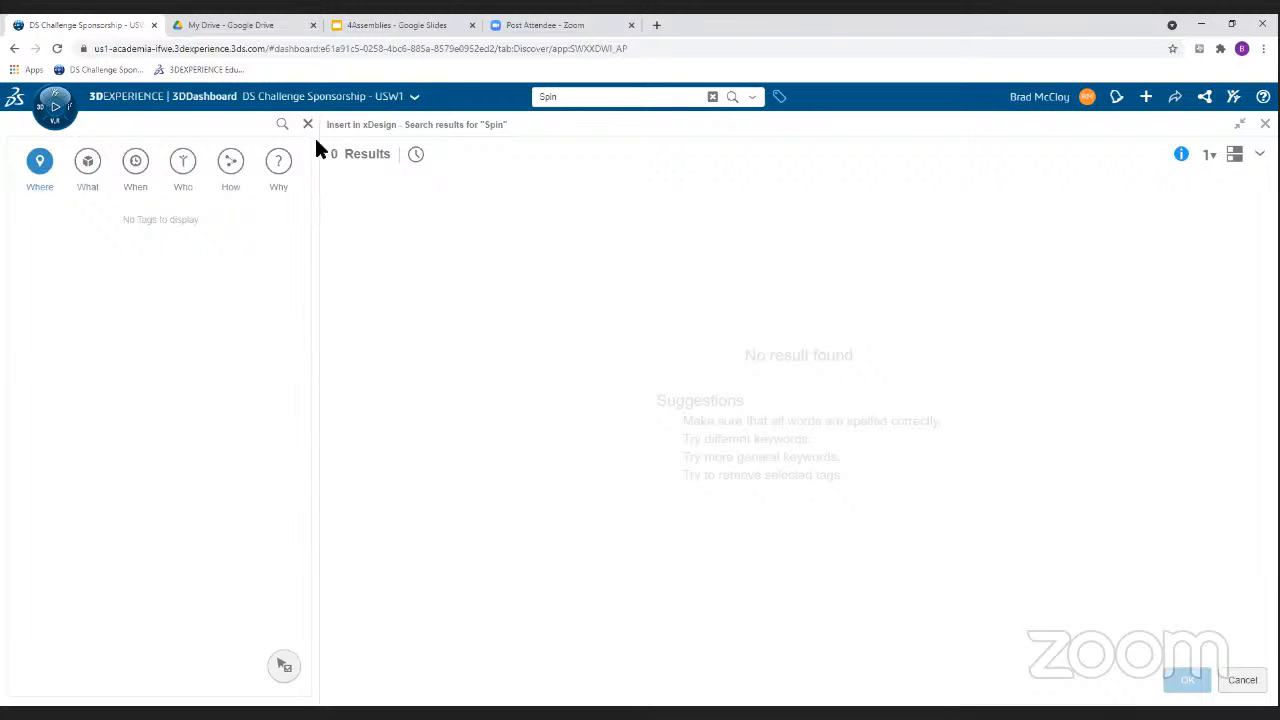
# - Clear the Spin search term and close the component search without inserting anything
pyautogui.click(712, 96)
pyautogui.click(35, 170)
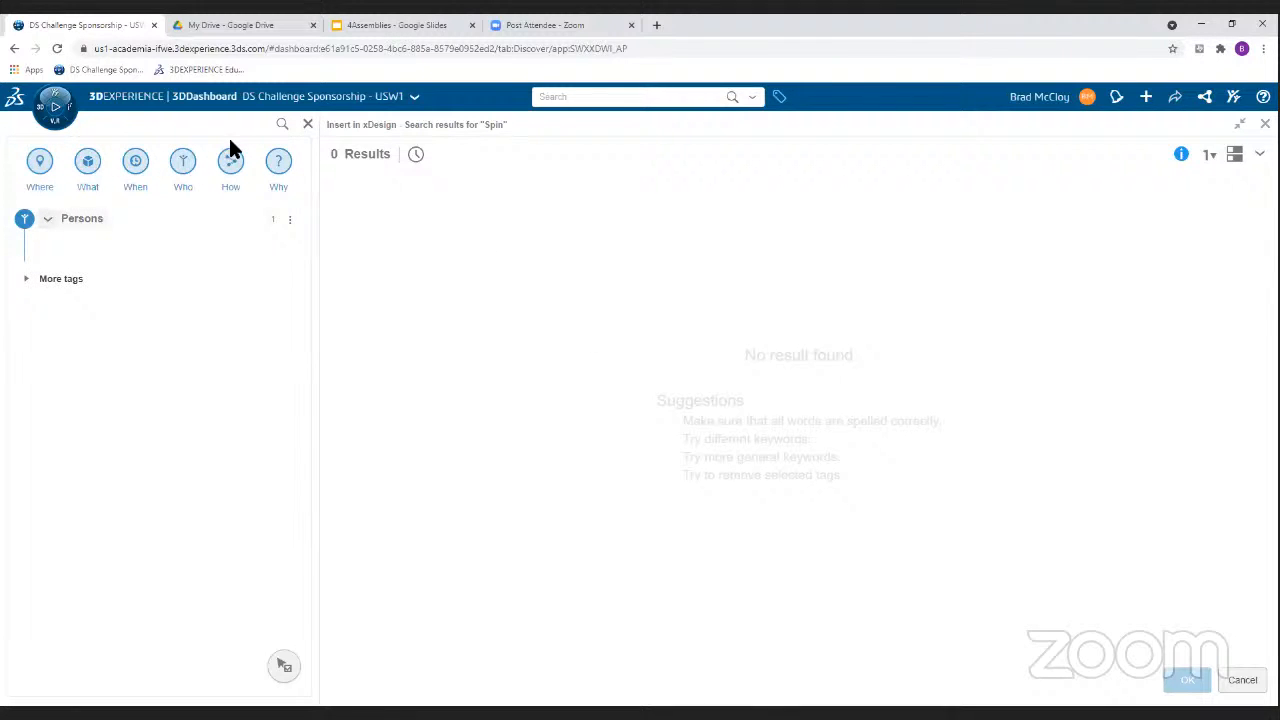
pyautogui.click(306, 126)
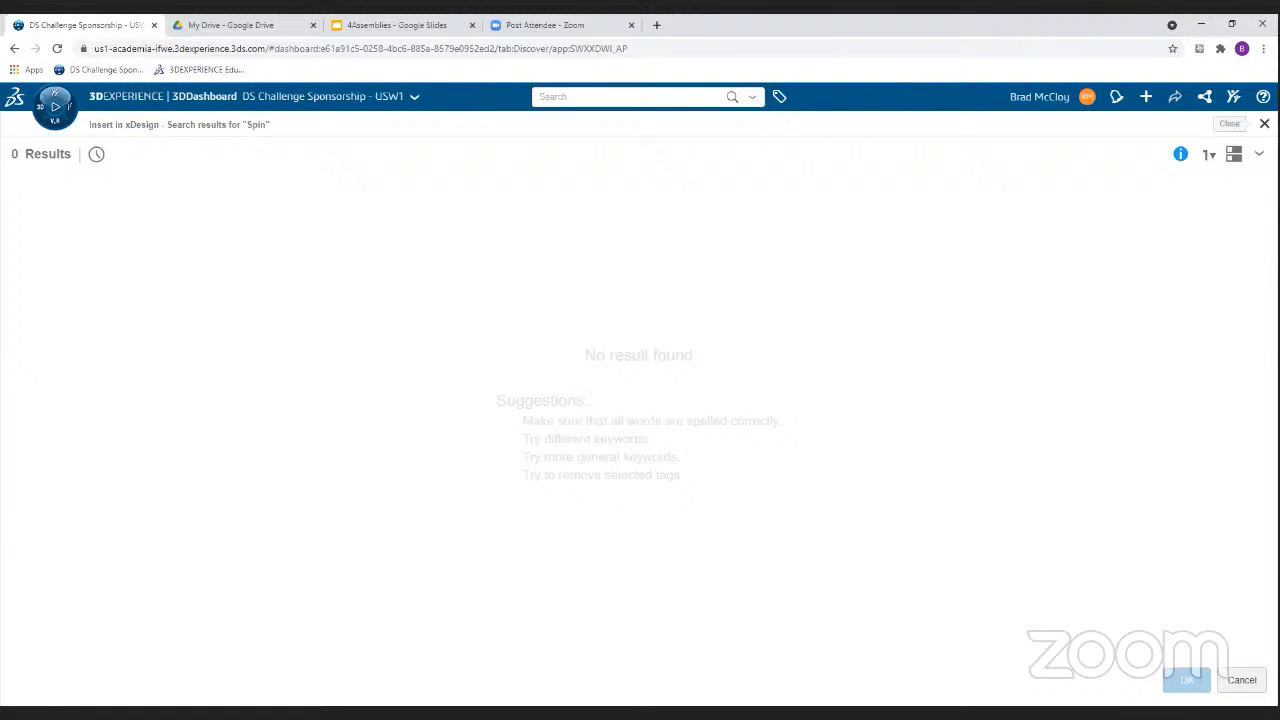
pyautogui.click(1264, 123)
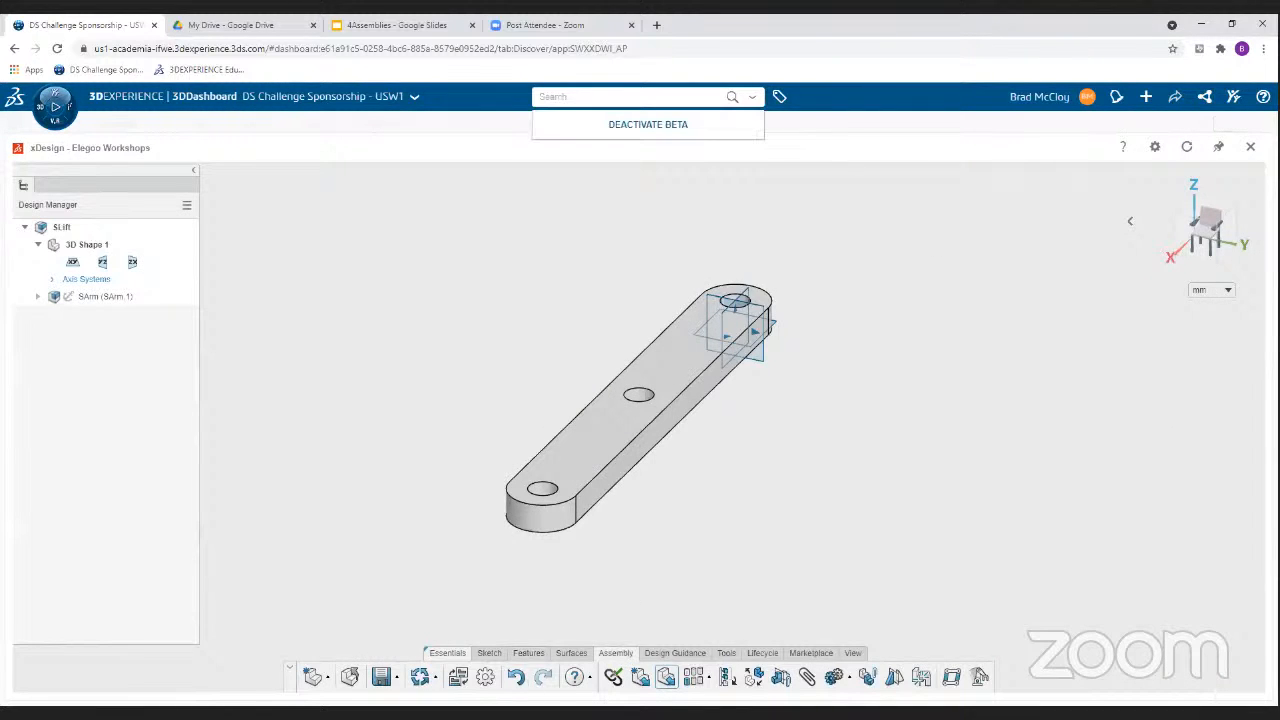
# - Restart inserting an existing component and examine the Where and What tag categories, including Engineering Workspace
pyautogui.click(668, 680)
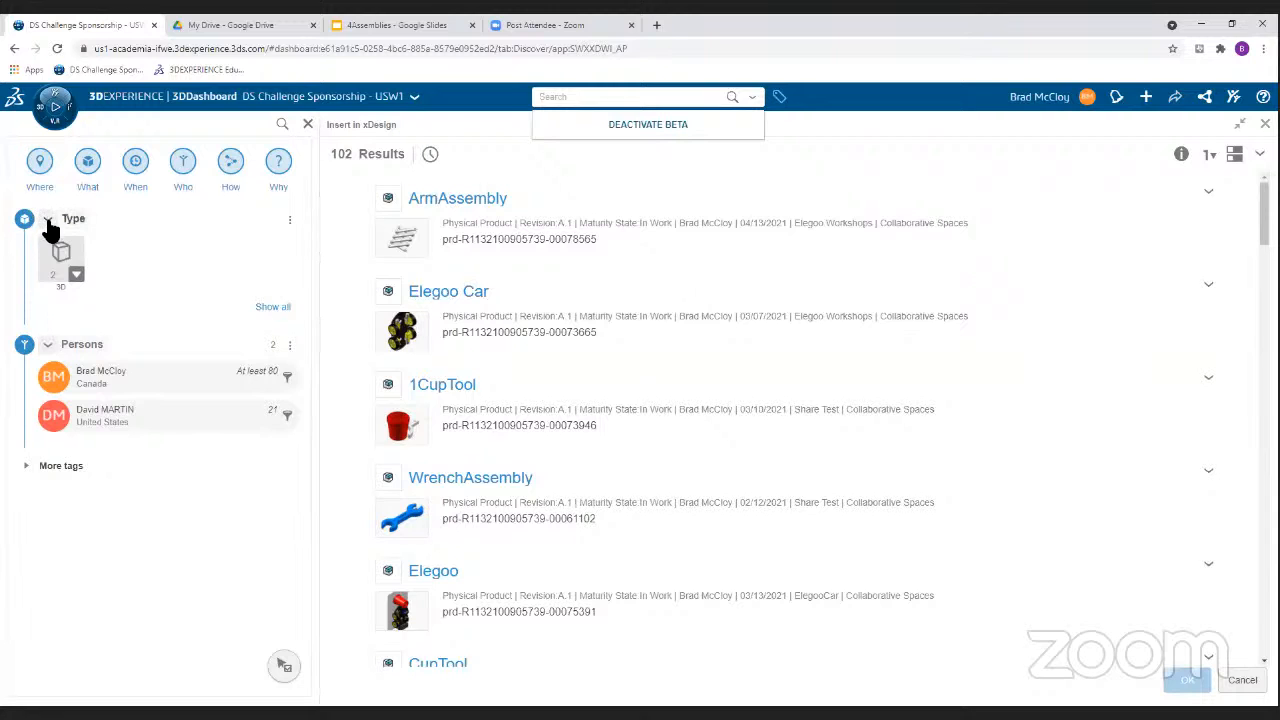
pyautogui.click(89, 165)
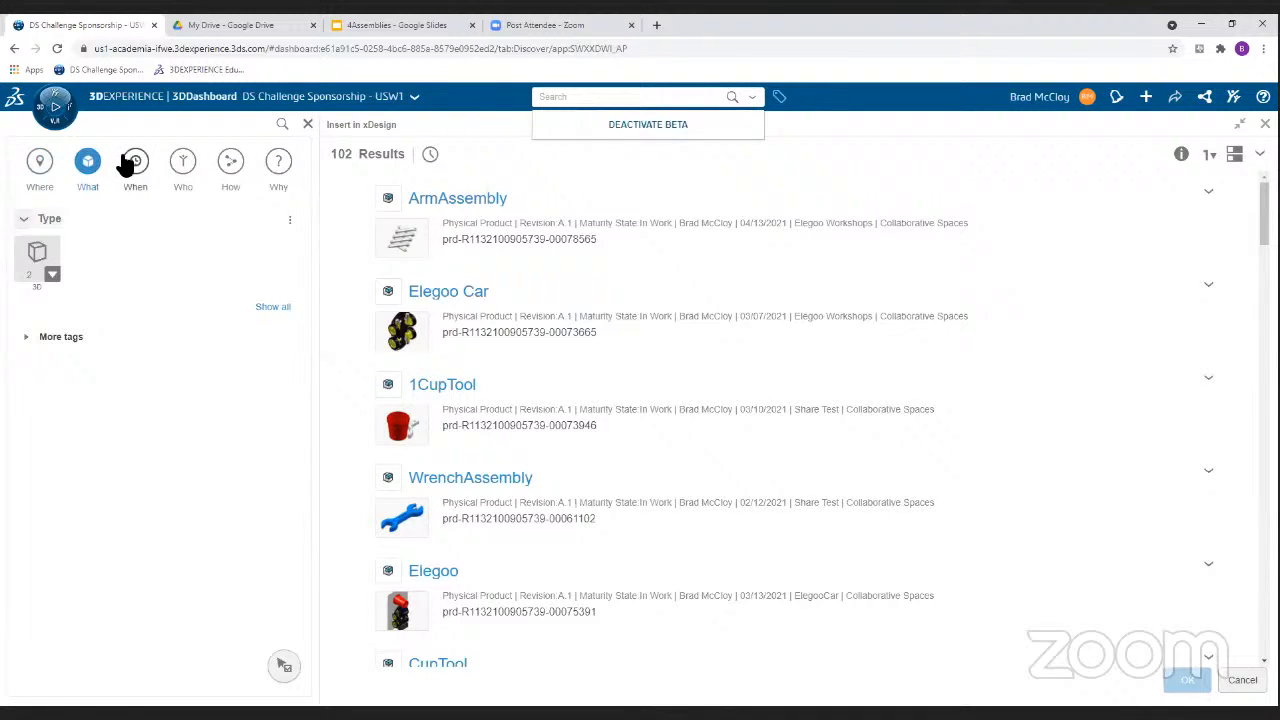
pyautogui.click(46, 164)
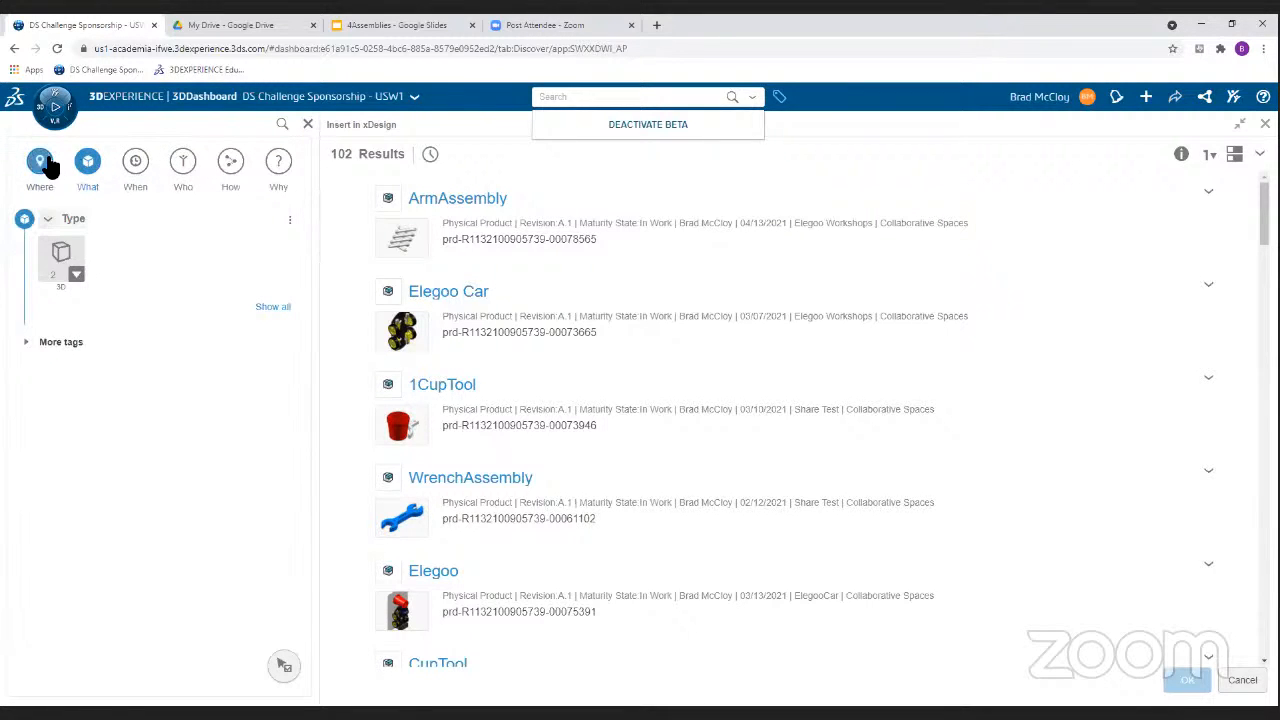
pyautogui.click(49, 220)
pyautogui.click(48, 220)
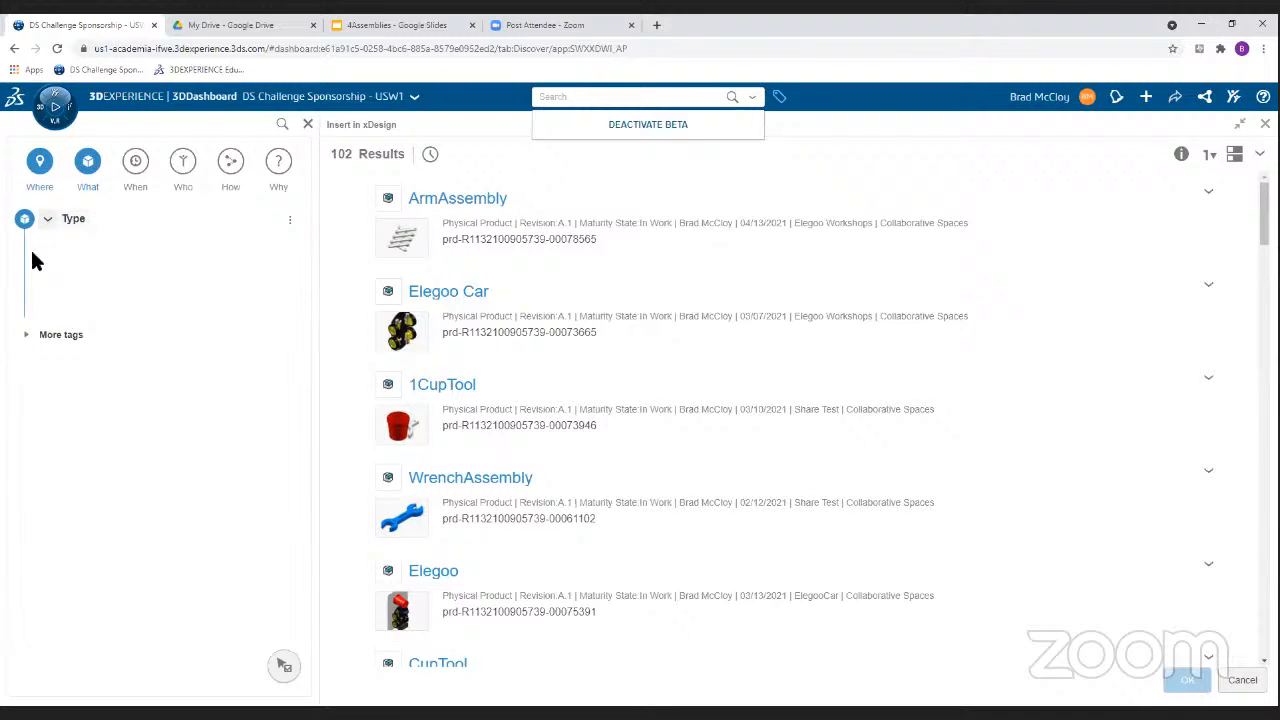
pyautogui.click(26, 344)
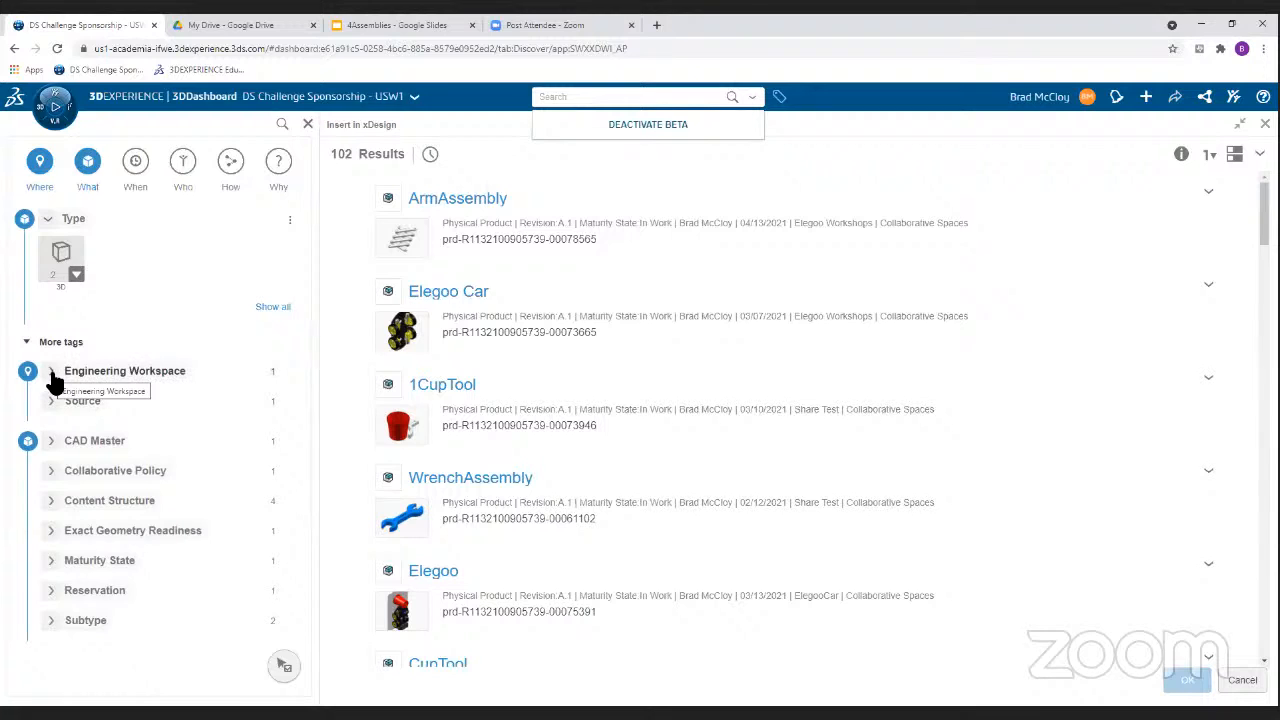
pyautogui.click(51, 373)
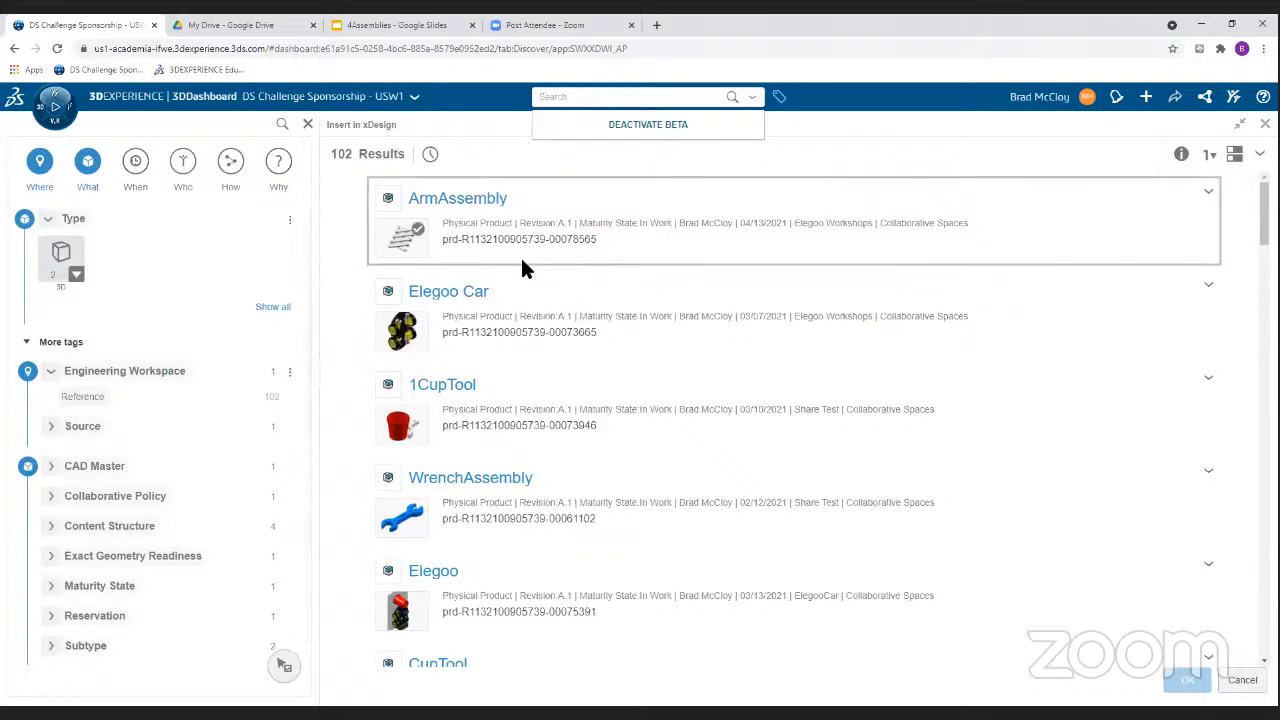
# - Insert the existing component SPin into the SLift assembly and move it clear of the arm
pyautogui.scroll(-2, 552, 330)
pyautogui.scroll(-3, 555, 330)
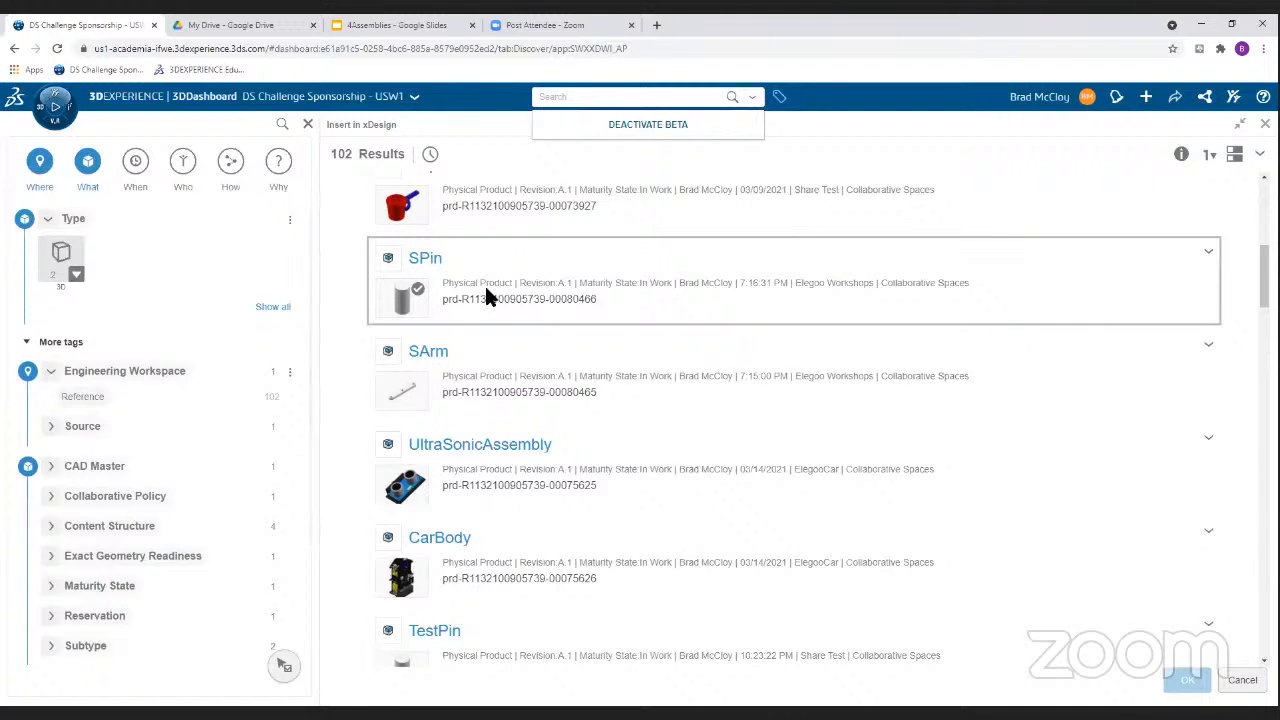
pyautogui.click(418, 292)
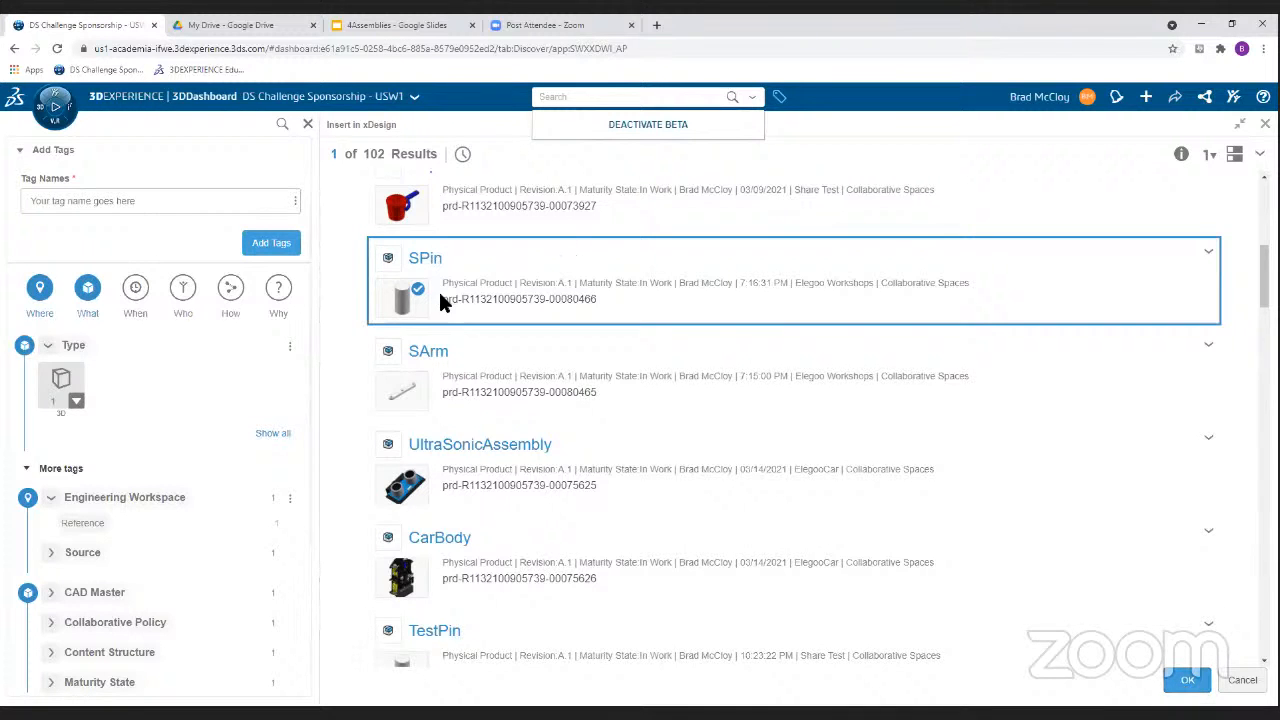
pyautogui.click(1187, 680)
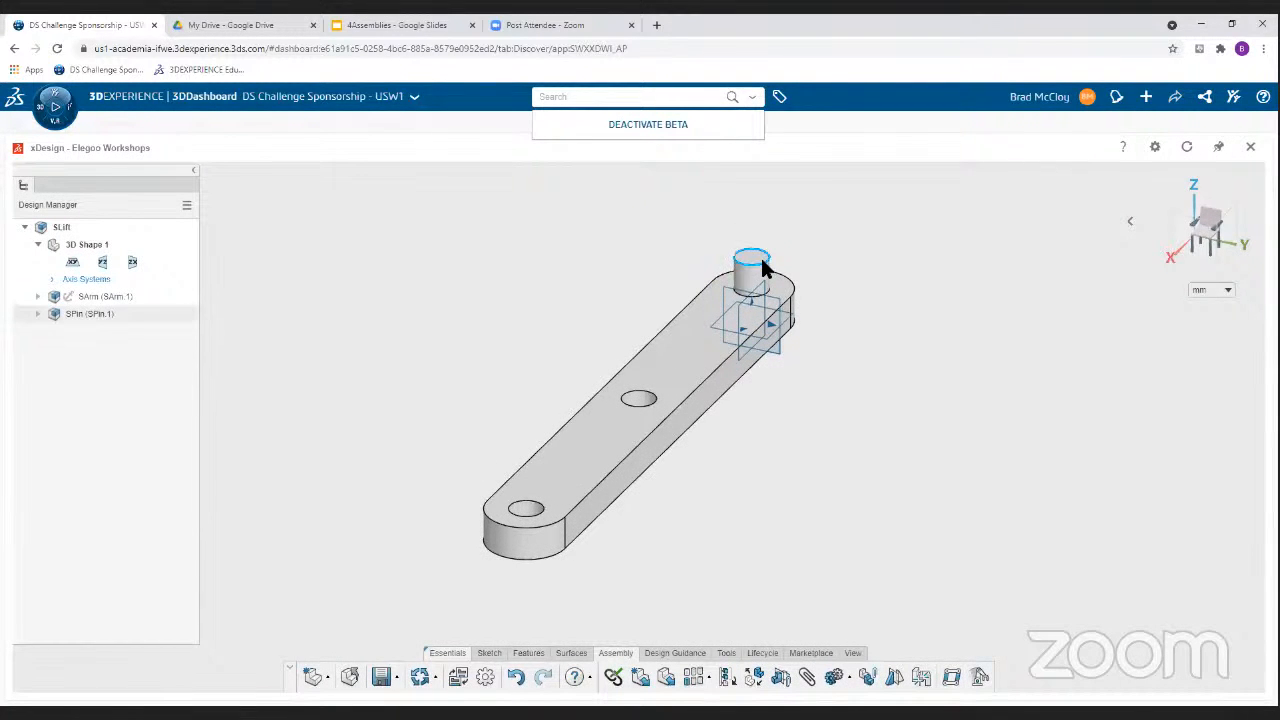
pyautogui.moveTo(765, 270); pyautogui.dragTo(534, 277)
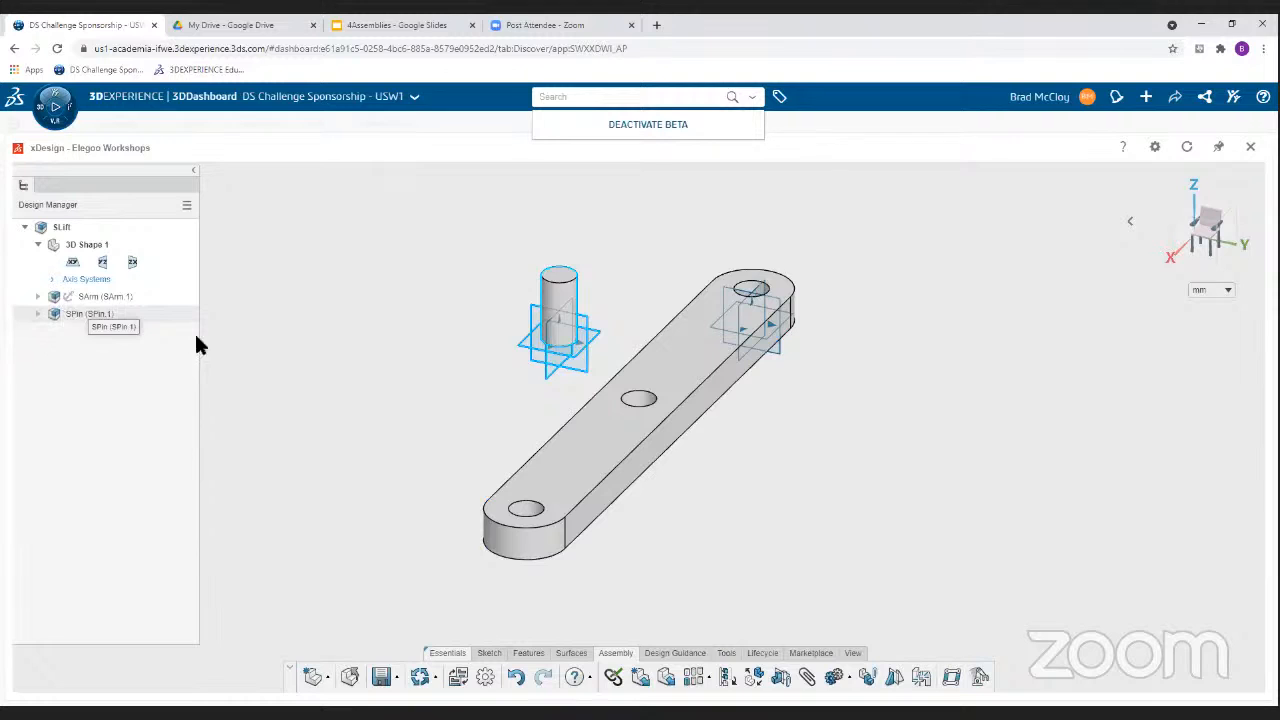
# - Apply a concentric mate between the pin's cylindrical face and the arm's middle hole
pyautogui.click(557, 305)
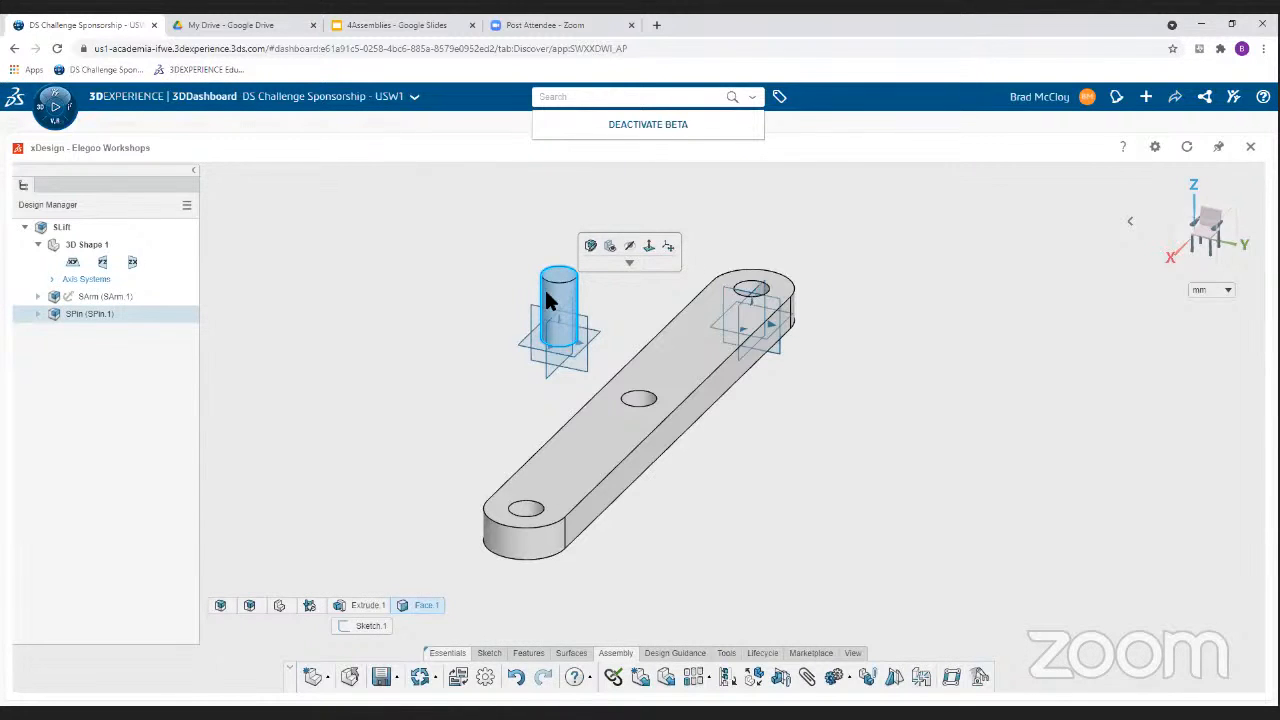
pyautogui.click(634, 397)
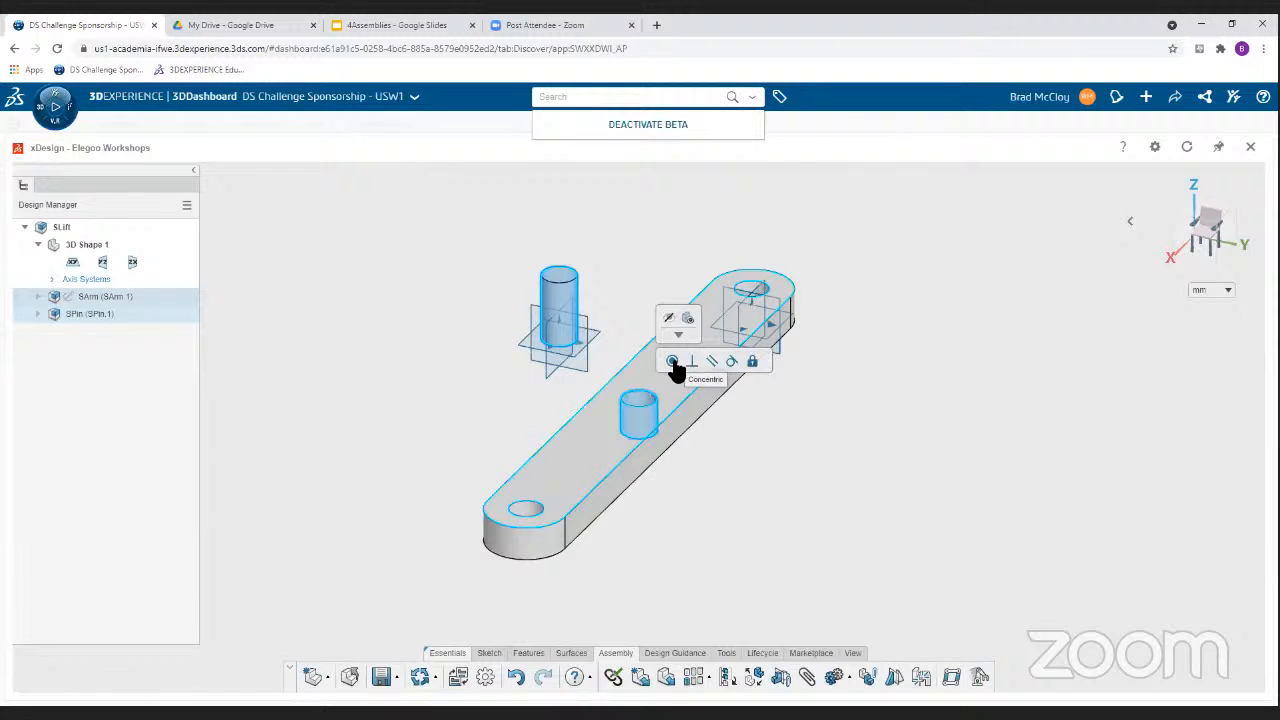
pyautogui.click(673, 364)
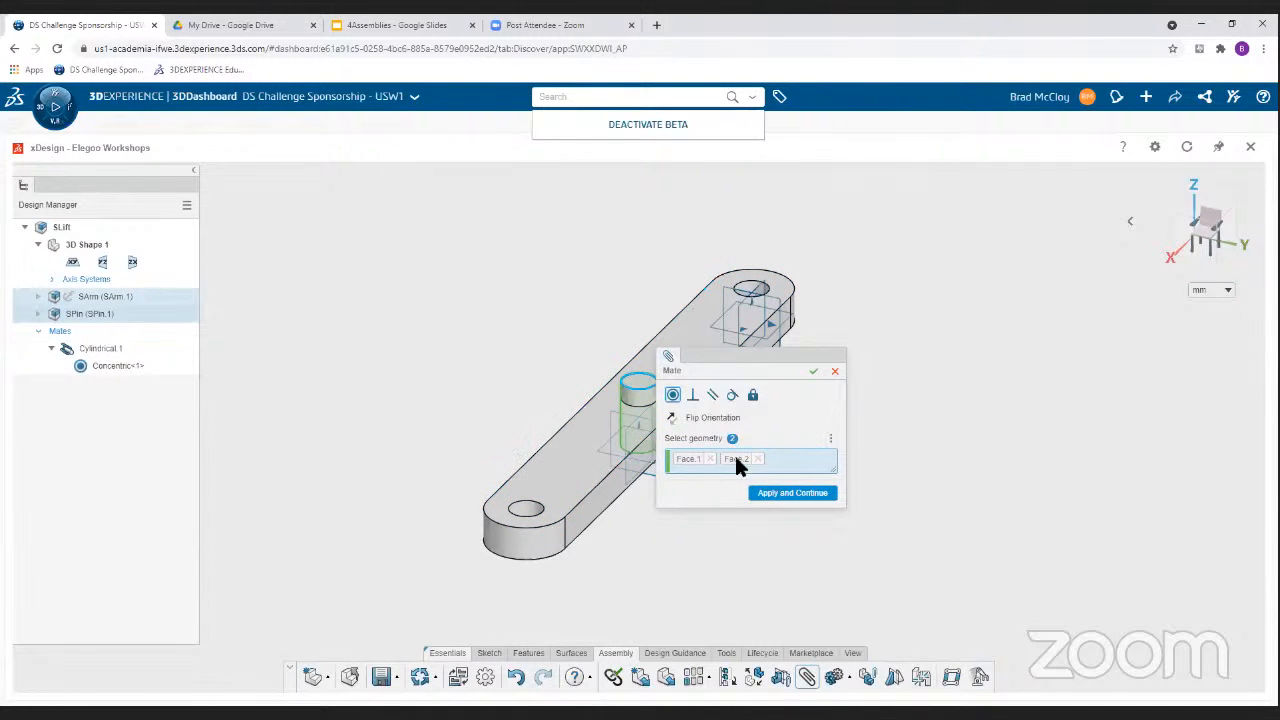
pyautogui.click(790, 495)
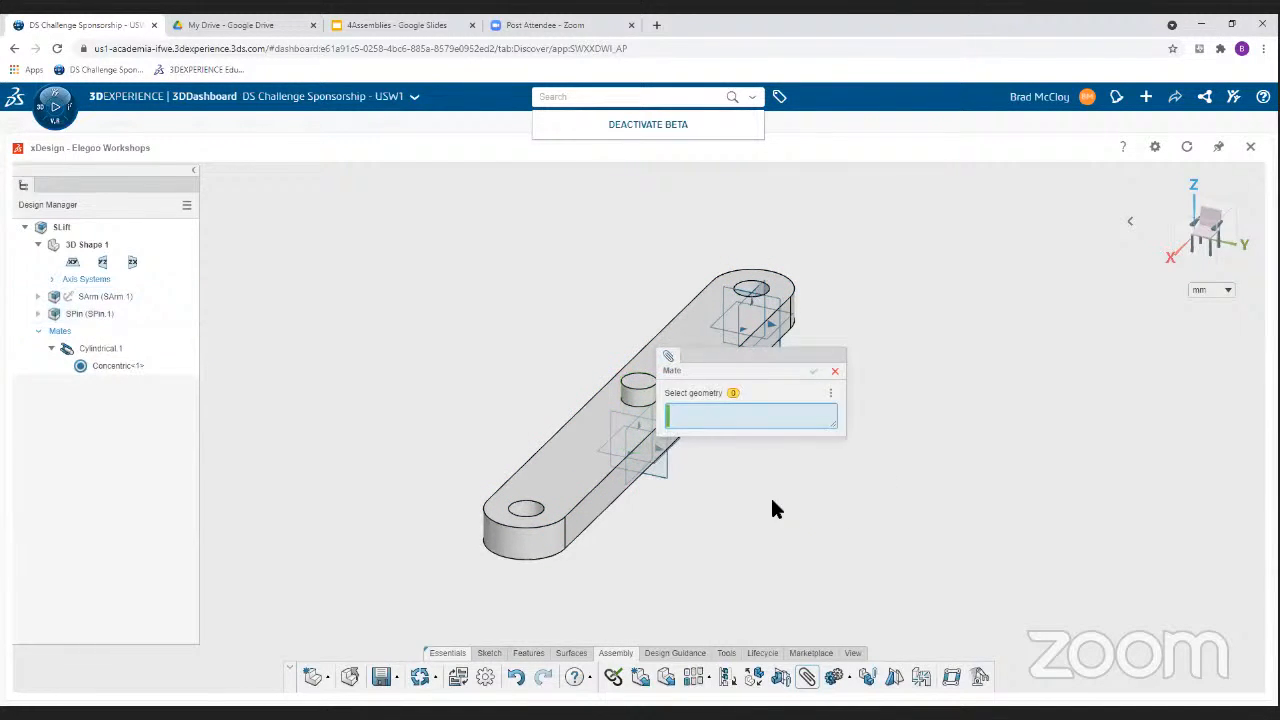
# - Add a coincident mate between the pin's bottom face and the arm's underside
pyautogui.moveTo(778, 526); pyautogui.dragTo(706, 353, button='middle')
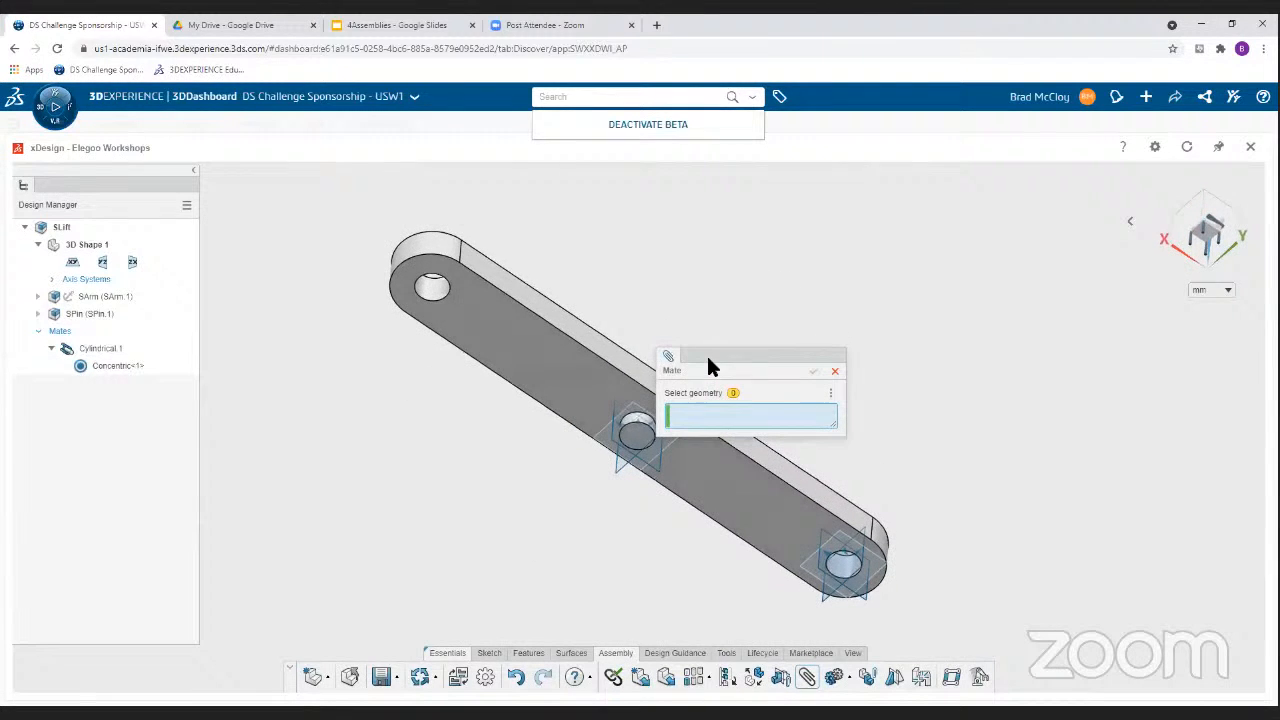
pyautogui.click(637, 436)
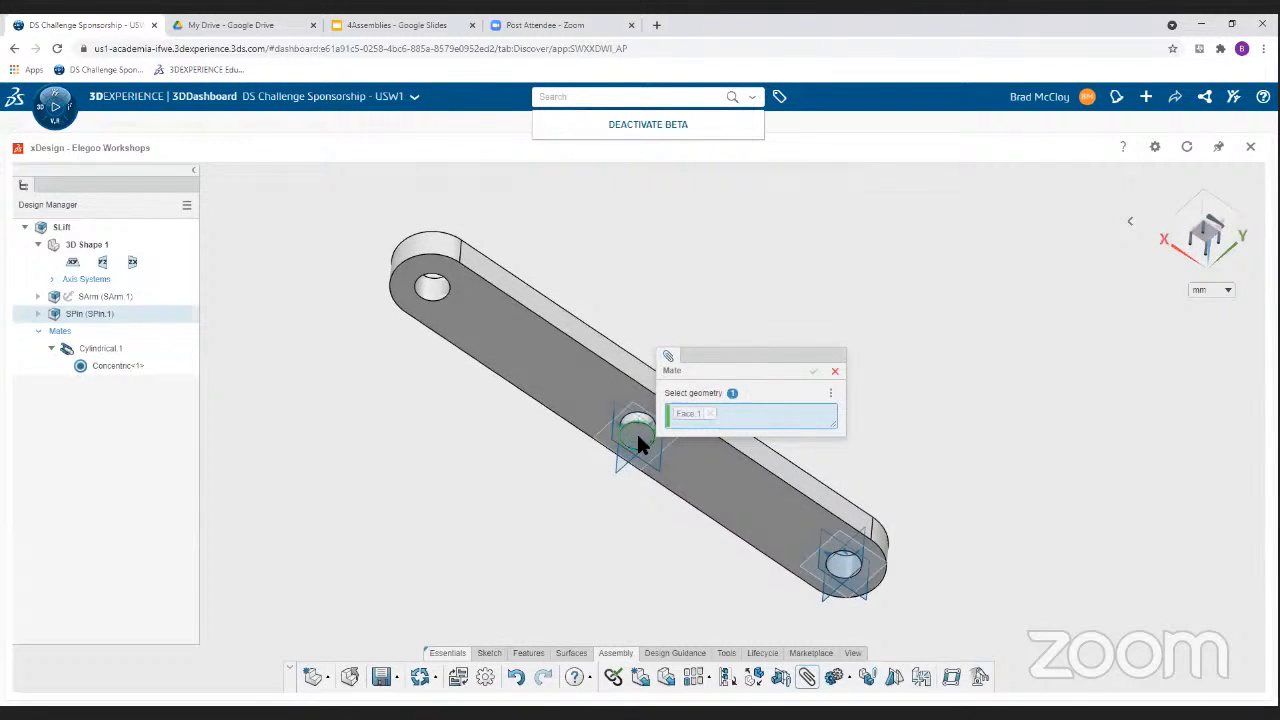
pyautogui.click(584, 384)
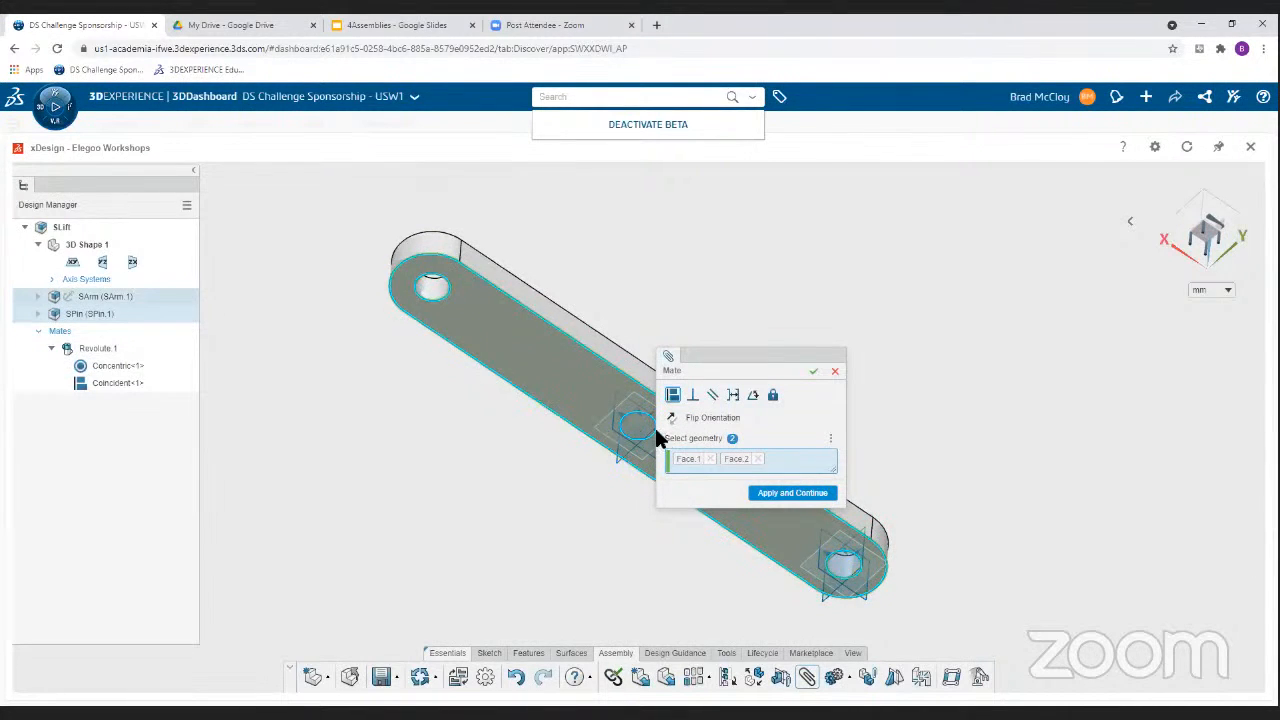
pyautogui.click(812, 370)
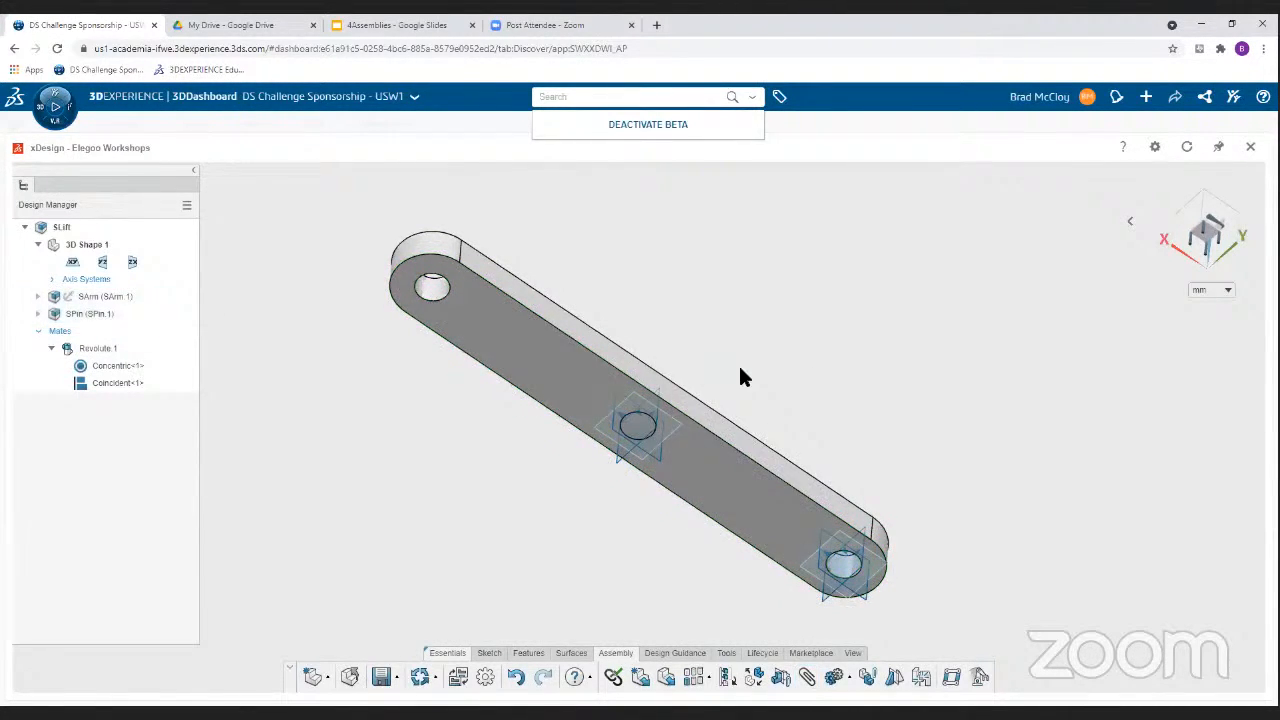
# - Place a second copy of the SArm component above the first arm in the assembly
pyautogui.moveTo(751, 408); pyautogui.dragTo(712, 497, button='middle')
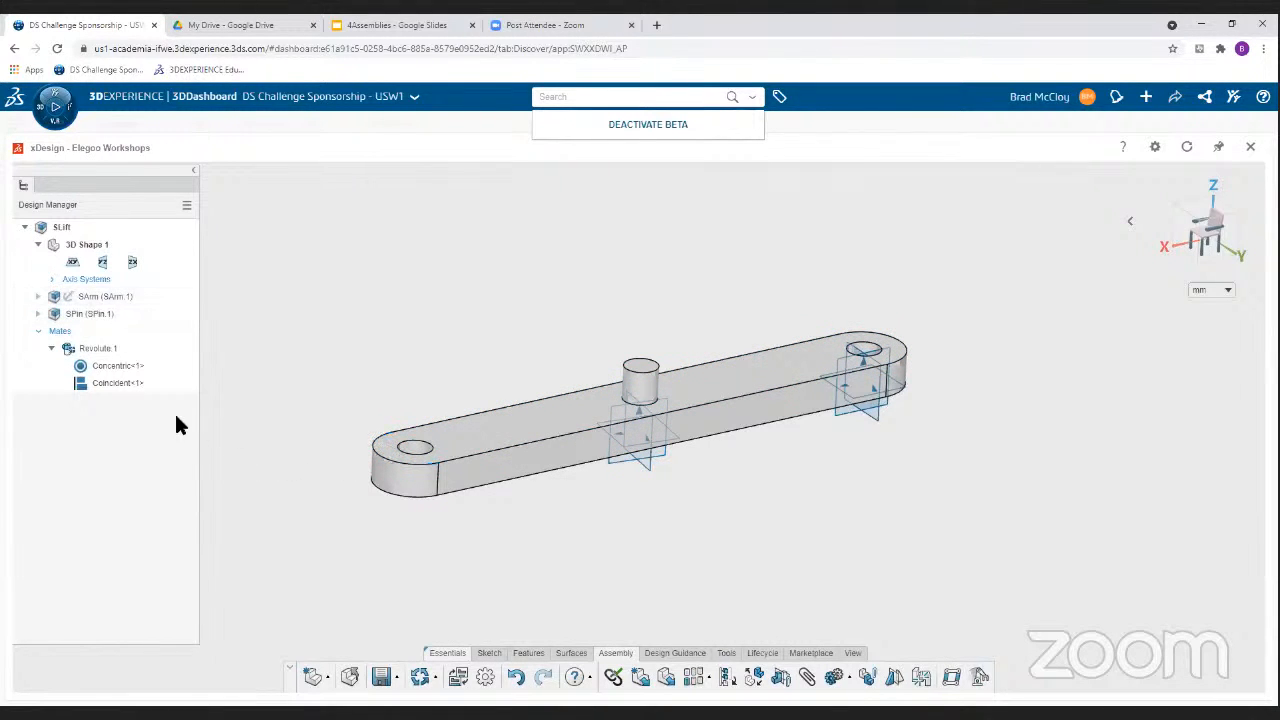
pyautogui.click(110, 305)
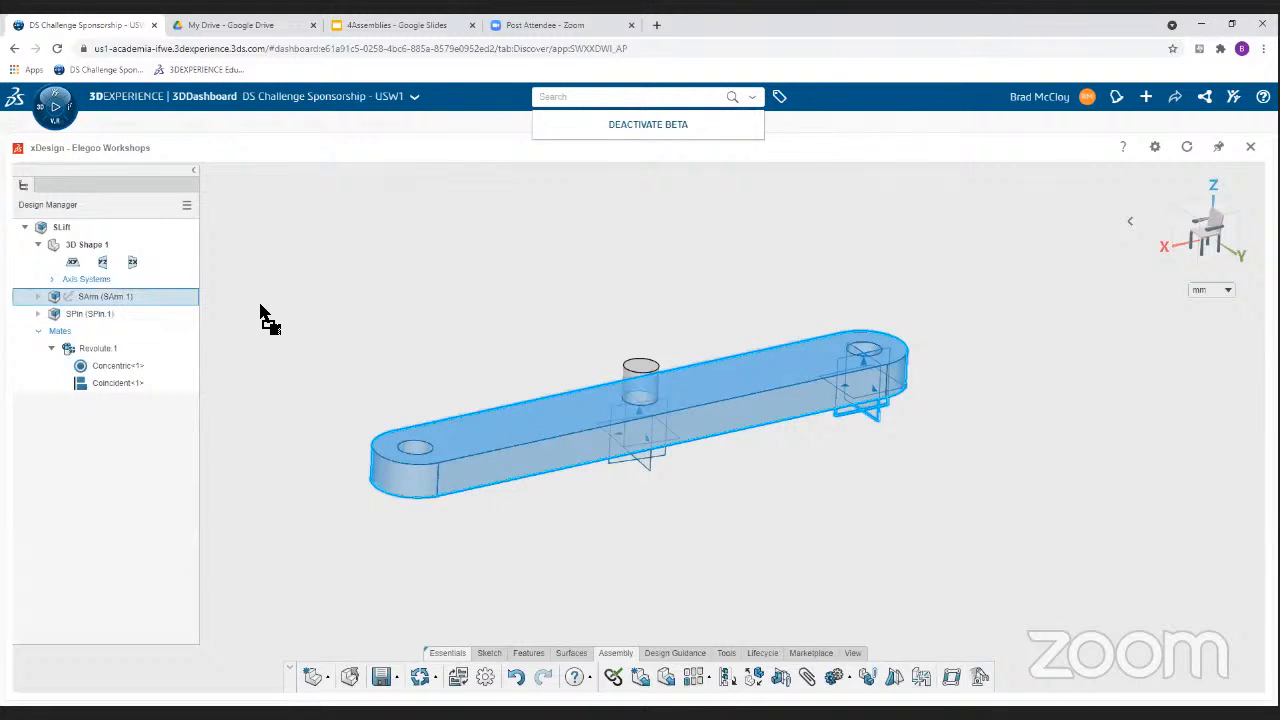
pyautogui.moveTo(545, 312); pyautogui.dragTo(560, 287)
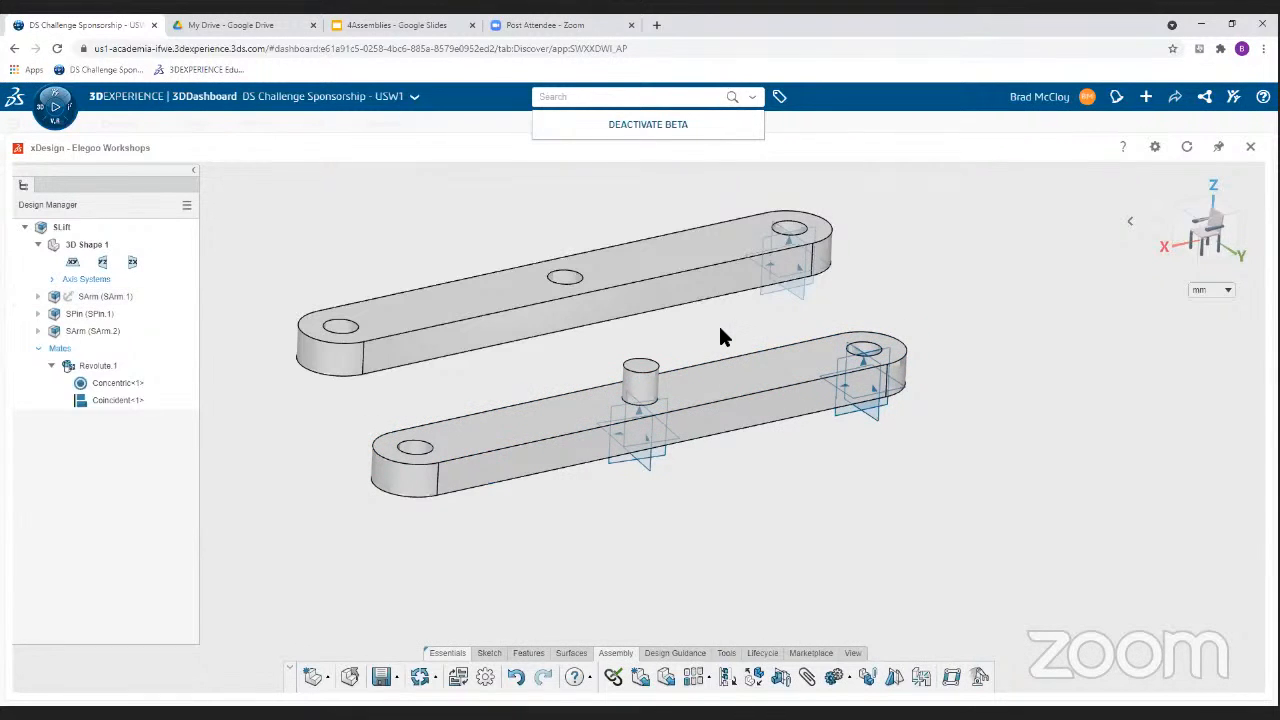
# - Apply a concentric mate between the pin's cylindrical face and the second arm's middle hole
pyautogui.click(640, 390)
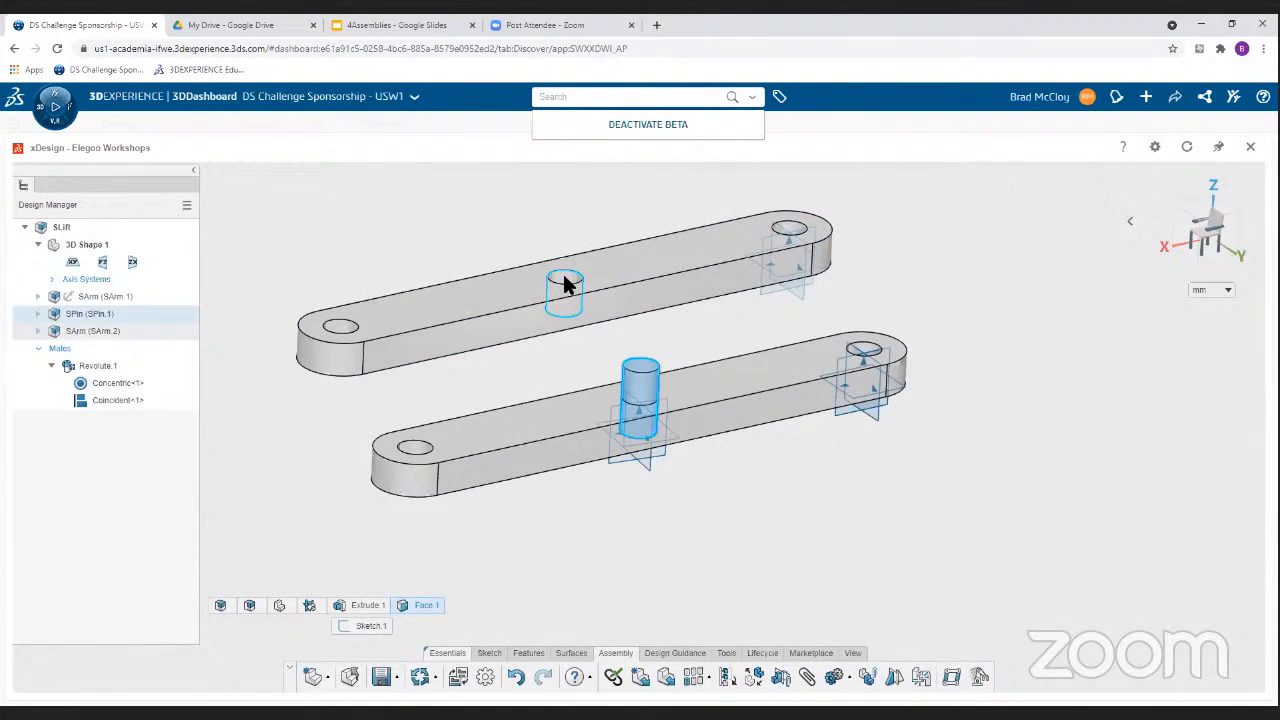
pyautogui.click(564, 285)
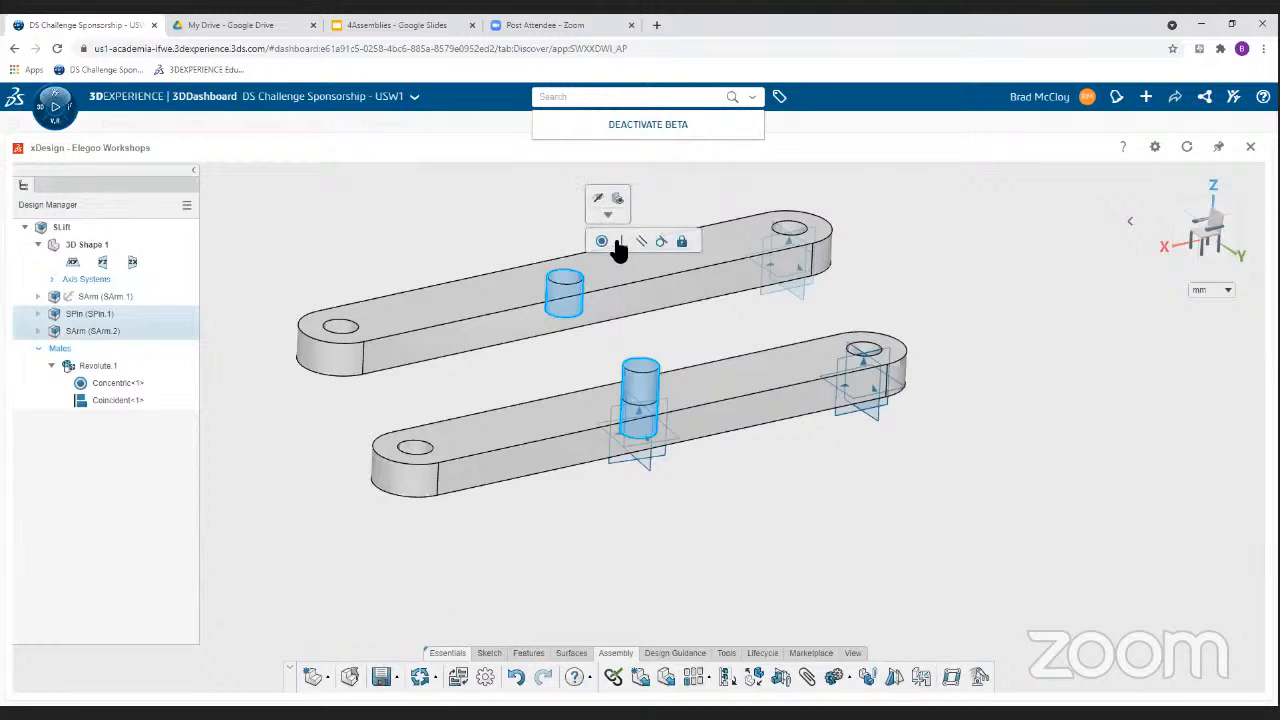
pyautogui.click(603, 243)
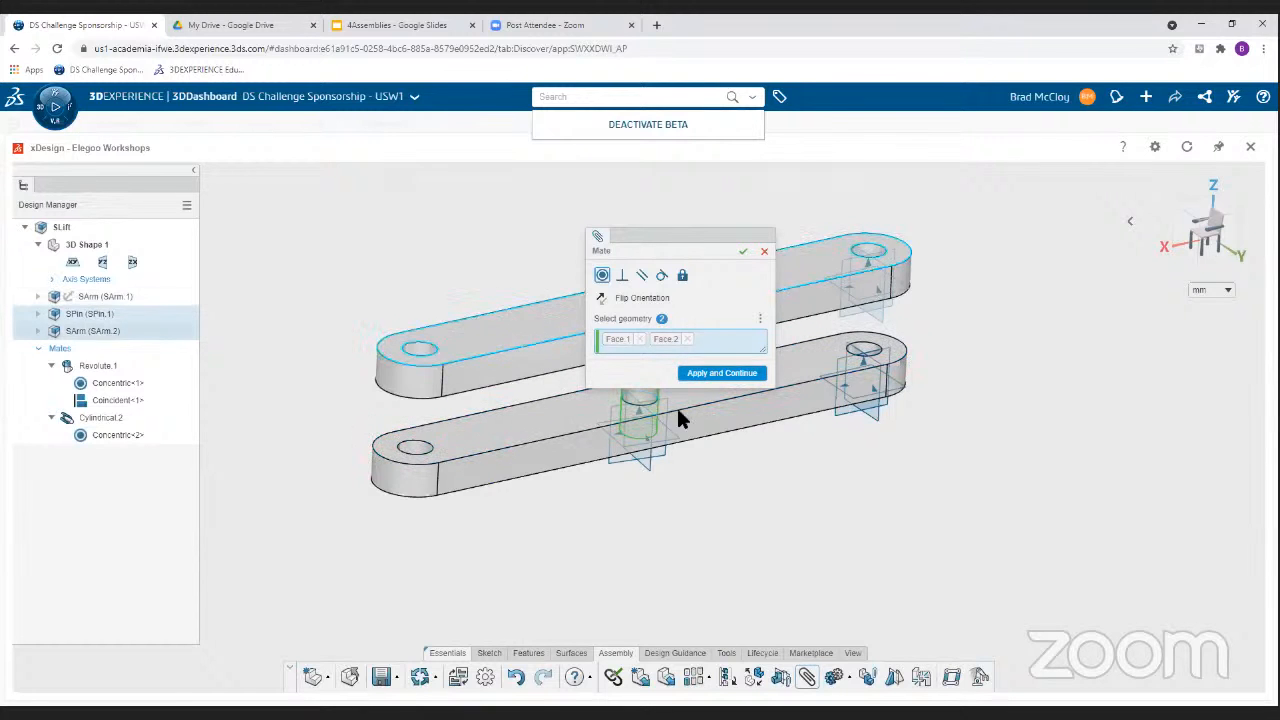
pyautogui.click(714, 377)
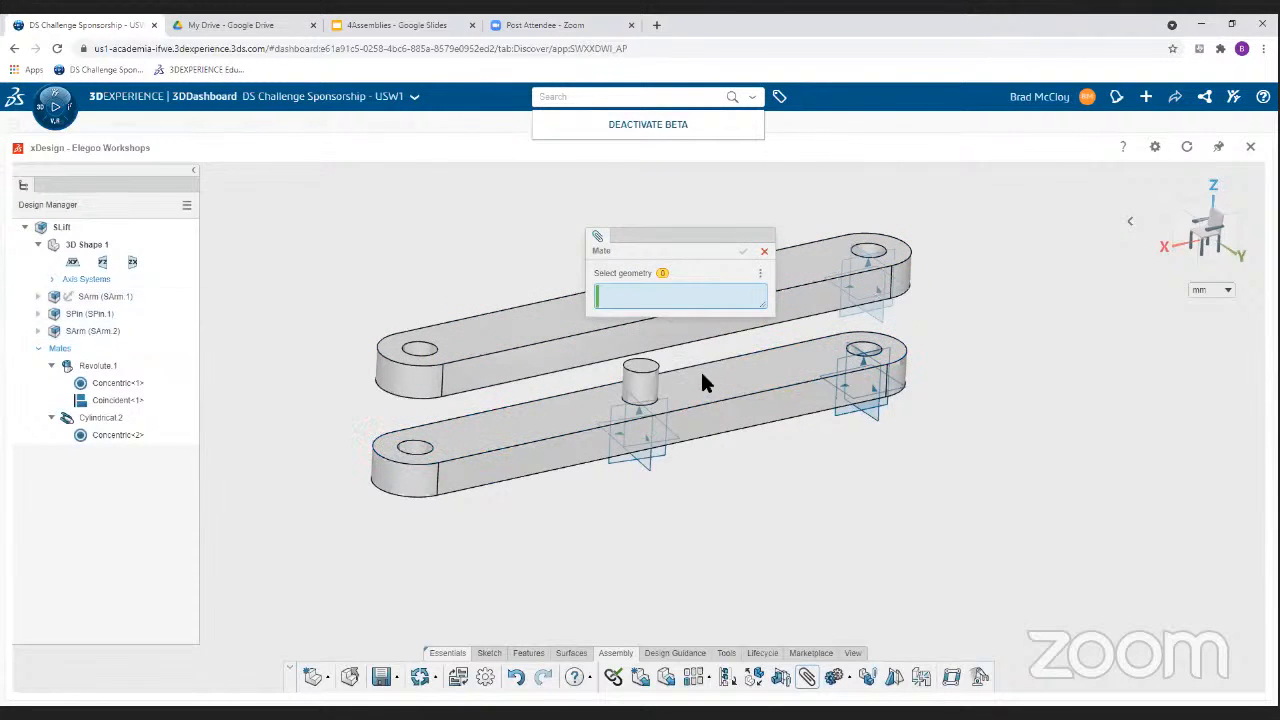
# - Mate the pin's top face coincident with the second arm's top face, and swing that arm across the first one
pyautogui.click(643, 372)
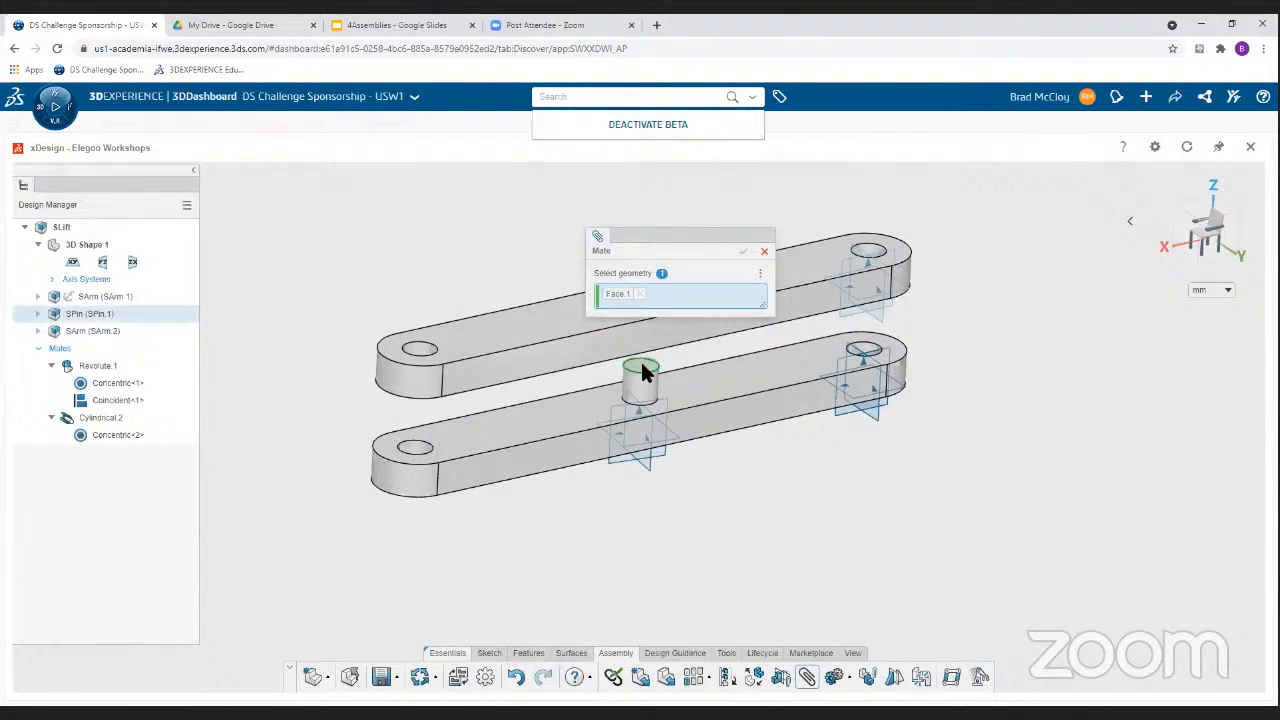
pyautogui.click(518, 335)
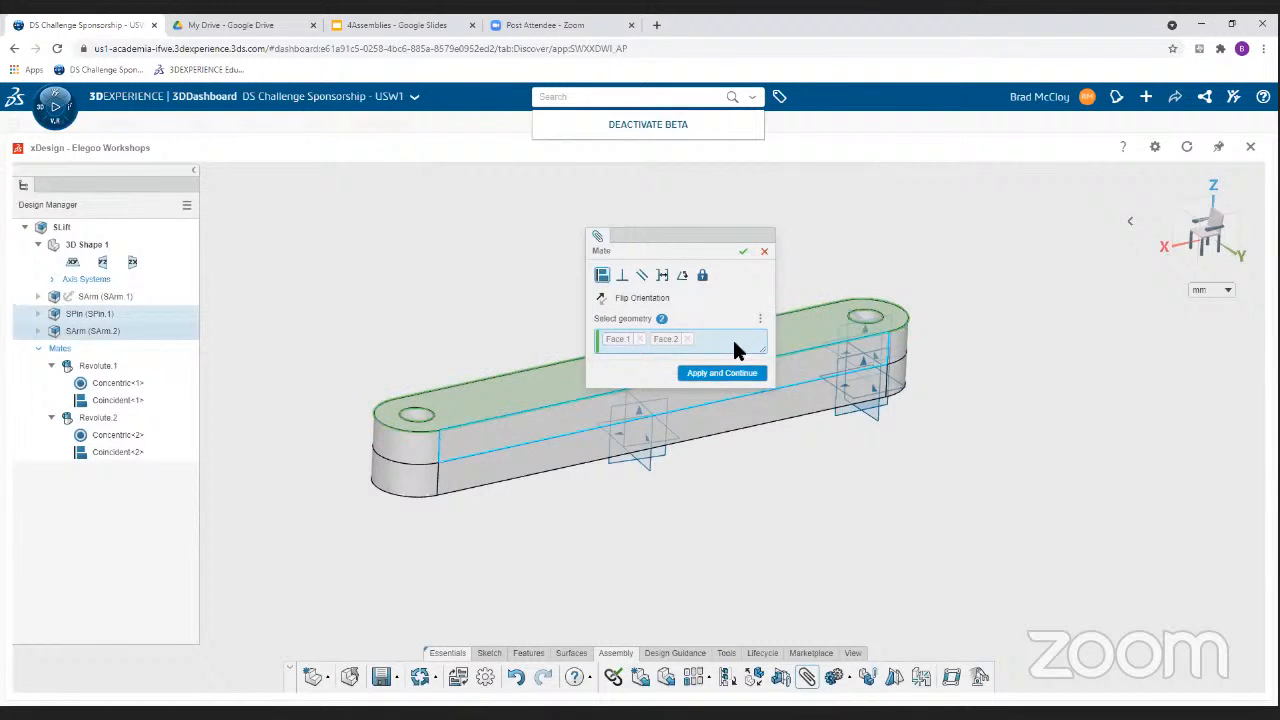
pyautogui.click(743, 252)
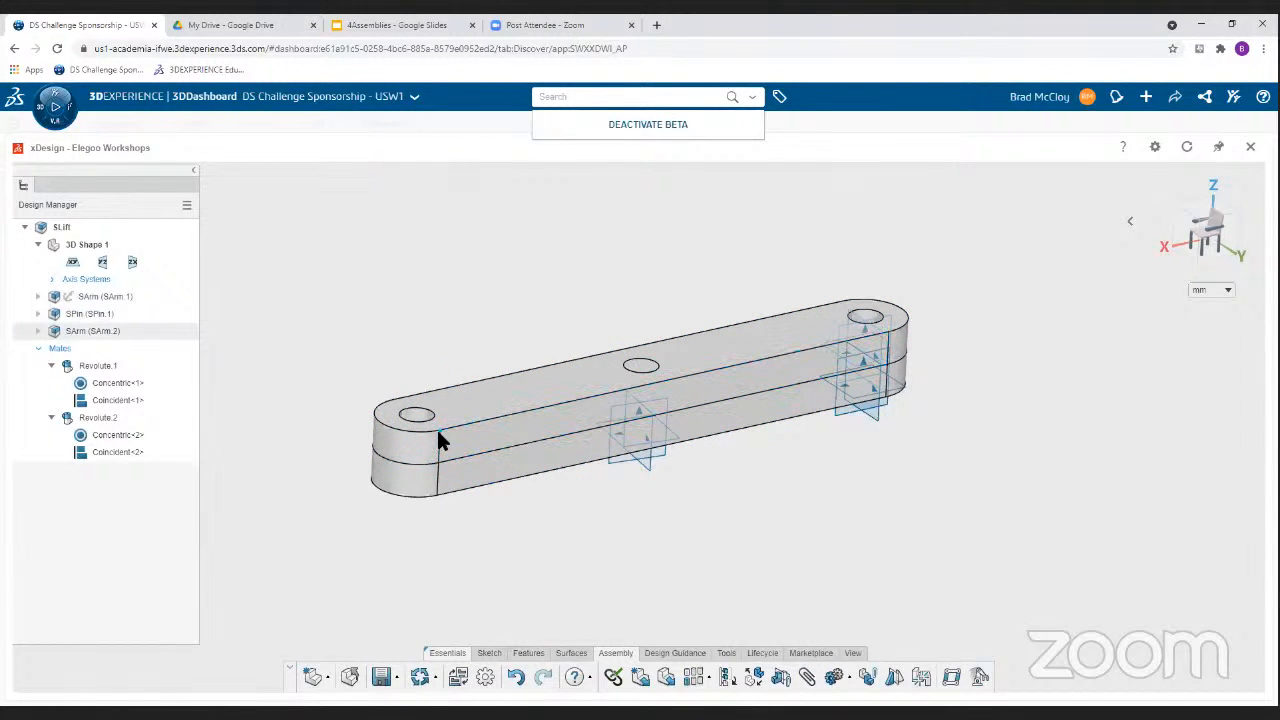
pyautogui.moveTo(438, 436); pyautogui.dragTo(575, 555)
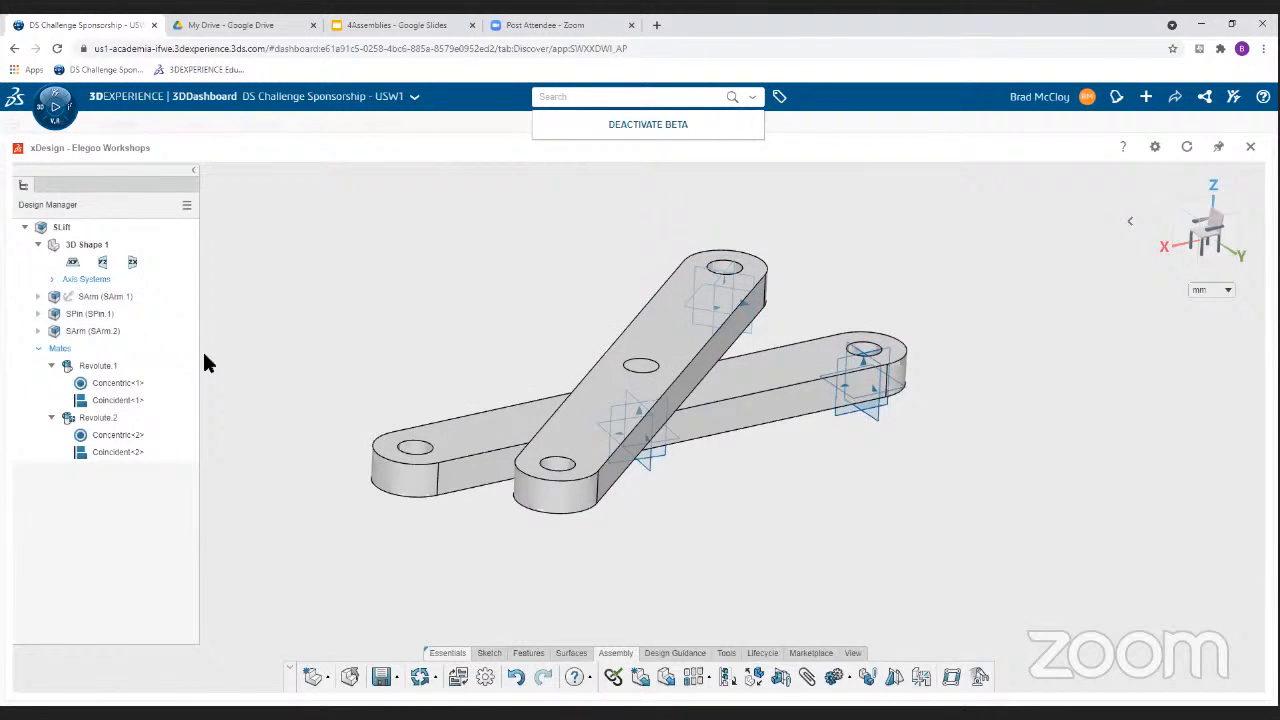
# - Place three more copies of the SPin component in the empty space around the two crossed arms
pyautogui.click(128, 316)
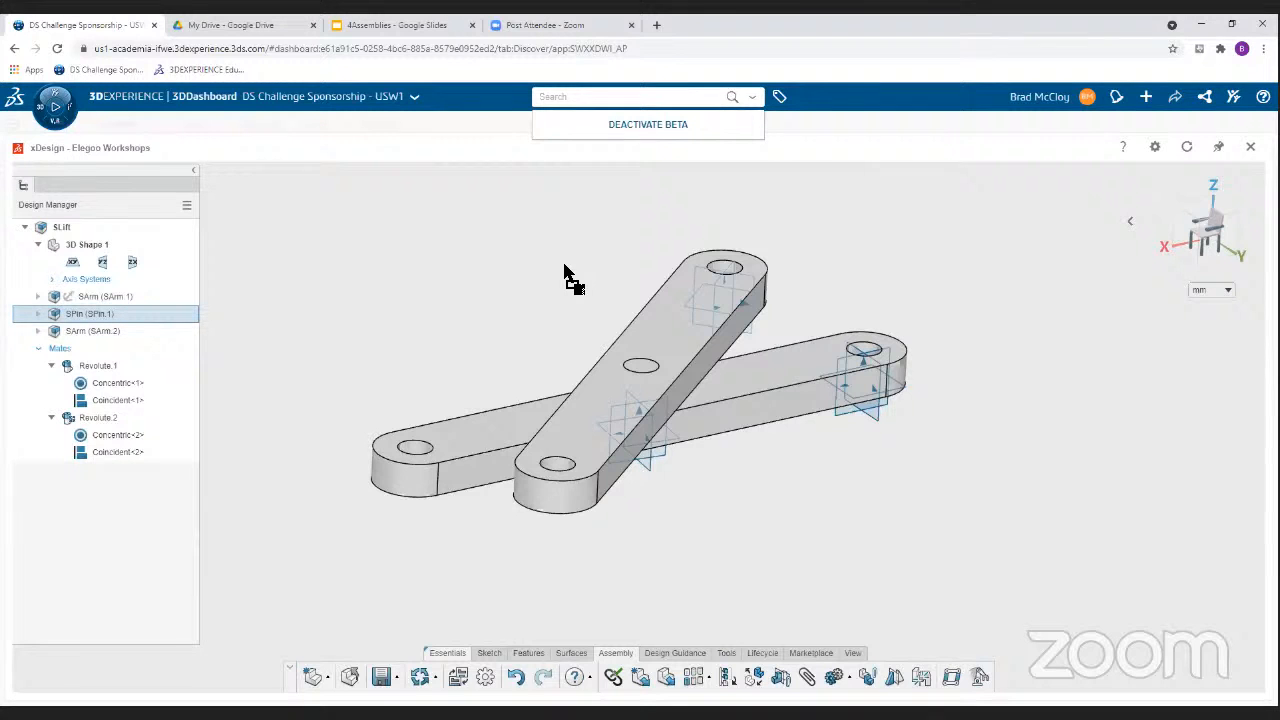
pyautogui.keyDown('ctrl'); pyautogui.moveTo(128, 316); pyautogui.dragTo(560, 262); pyautogui.keyUp('ctrl')
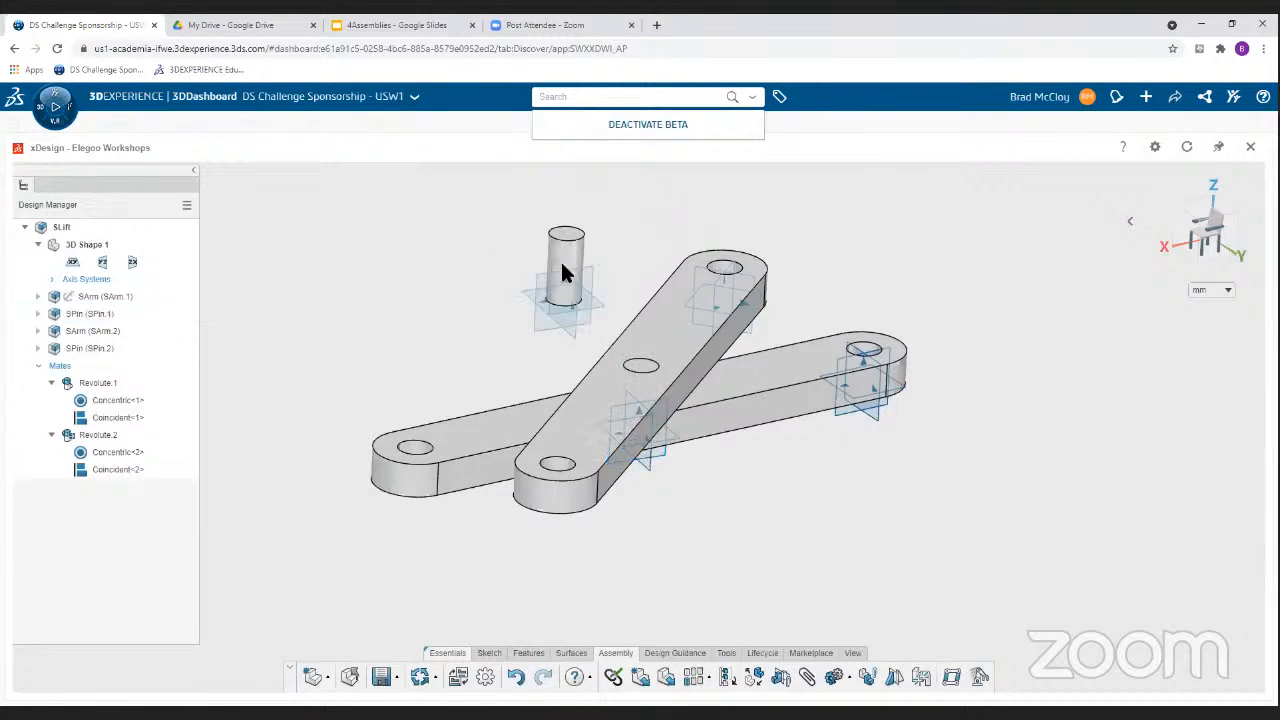
pyautogui.click(90, 348)
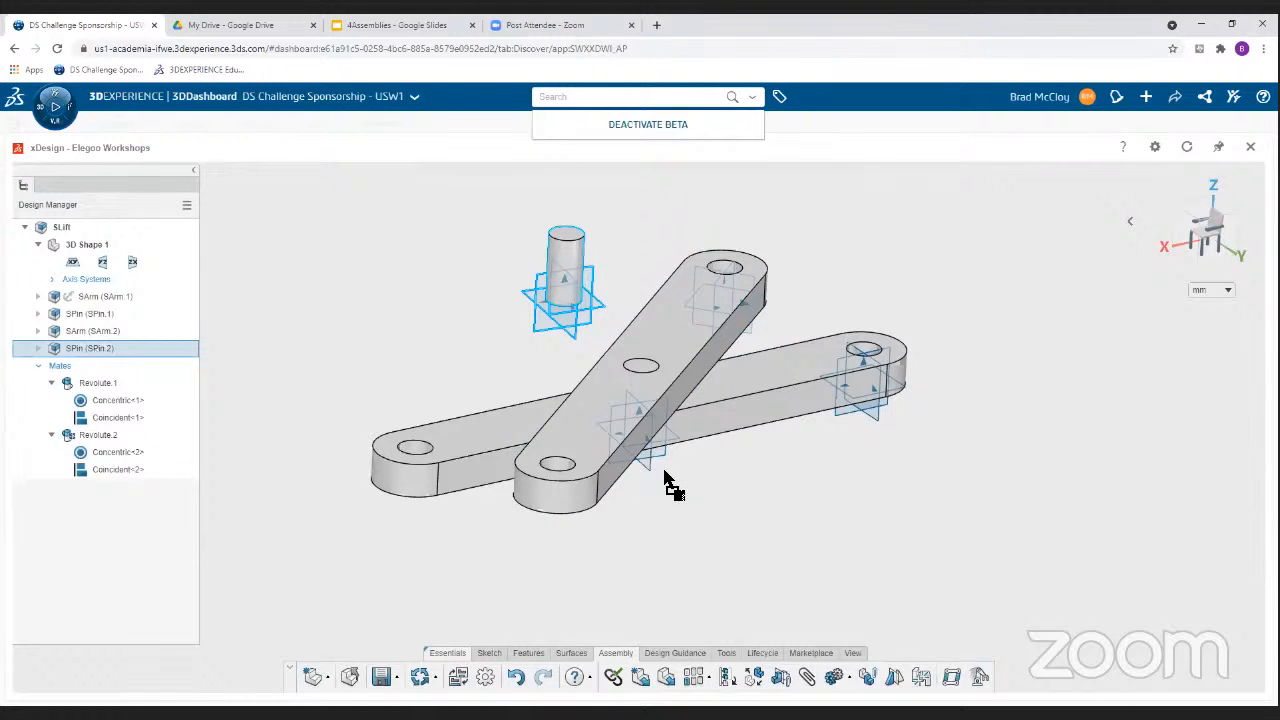
pyautogui.keyDown('ctrl'); pyautogui.moveTo(968, 500); pyautogui.dragTo(960, 485); pyautogui.keyUp('ctrl')
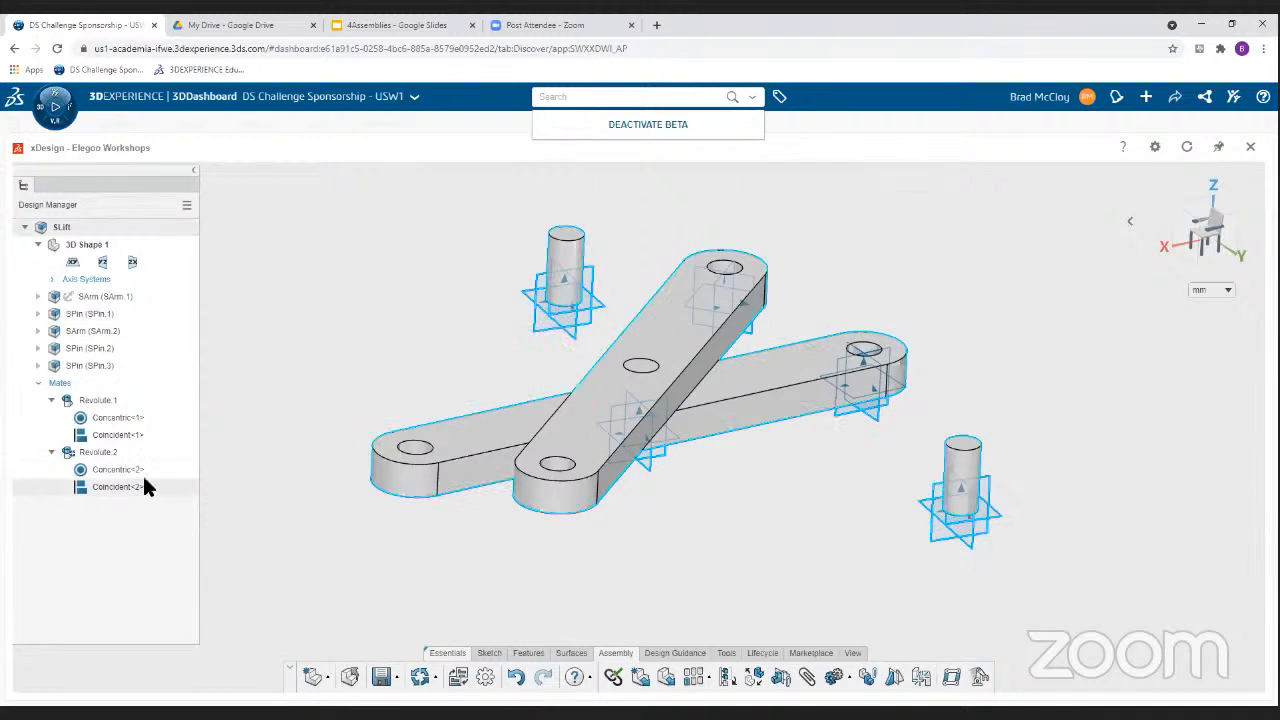
pyautogui.click(92, 365)
pyautogui.keyDown('ctrl'); pyautogui.moveTo(97, 367); pyautogui.dragTo(946, 245); pyautogui.keyUp('ctrl')
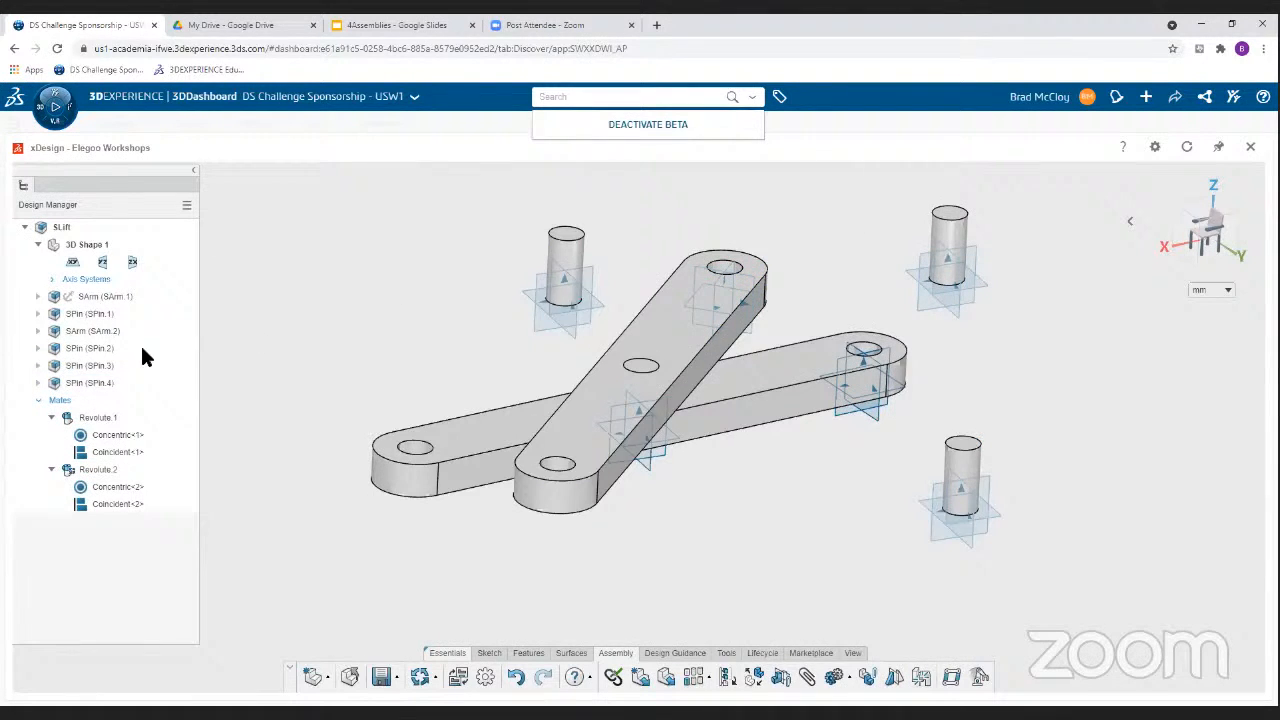
# - Place two more copies of the SArm component beside the crossed arms, one above and one to their side
pyautogui.click(96, 329)
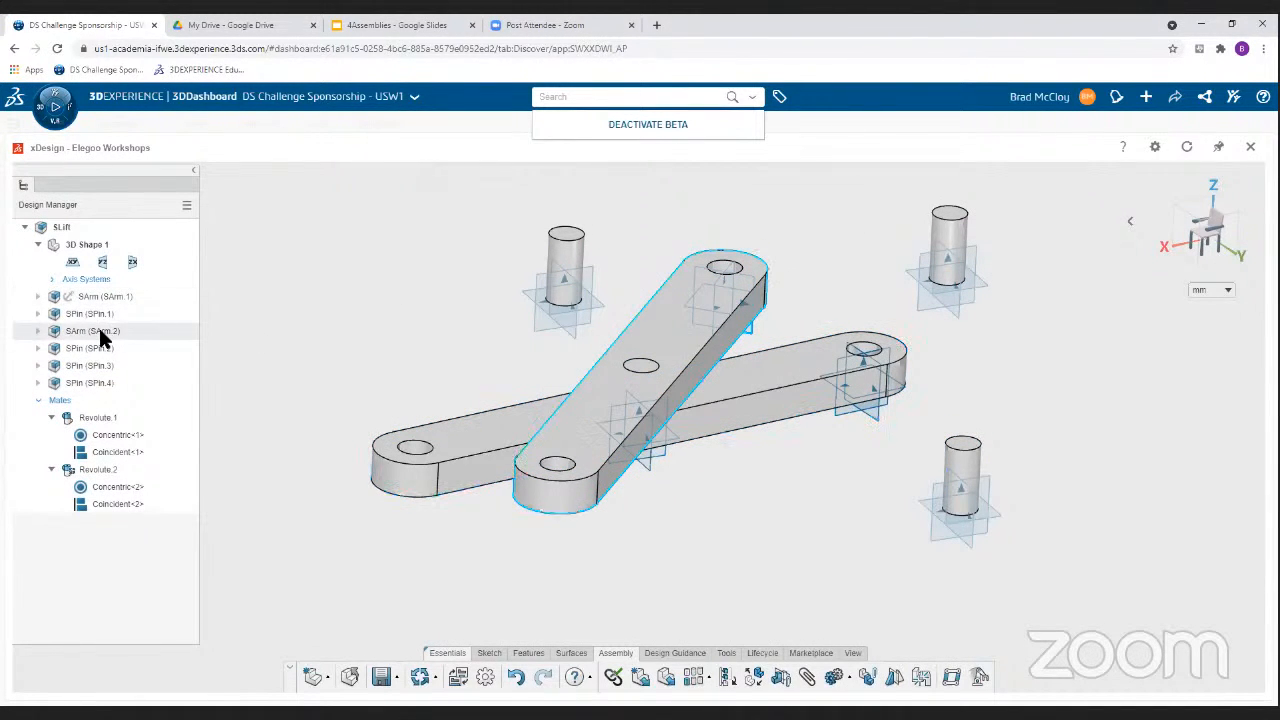
pyautogui.moveTo(96, 329); pyautogui.dragTo(890, 211)
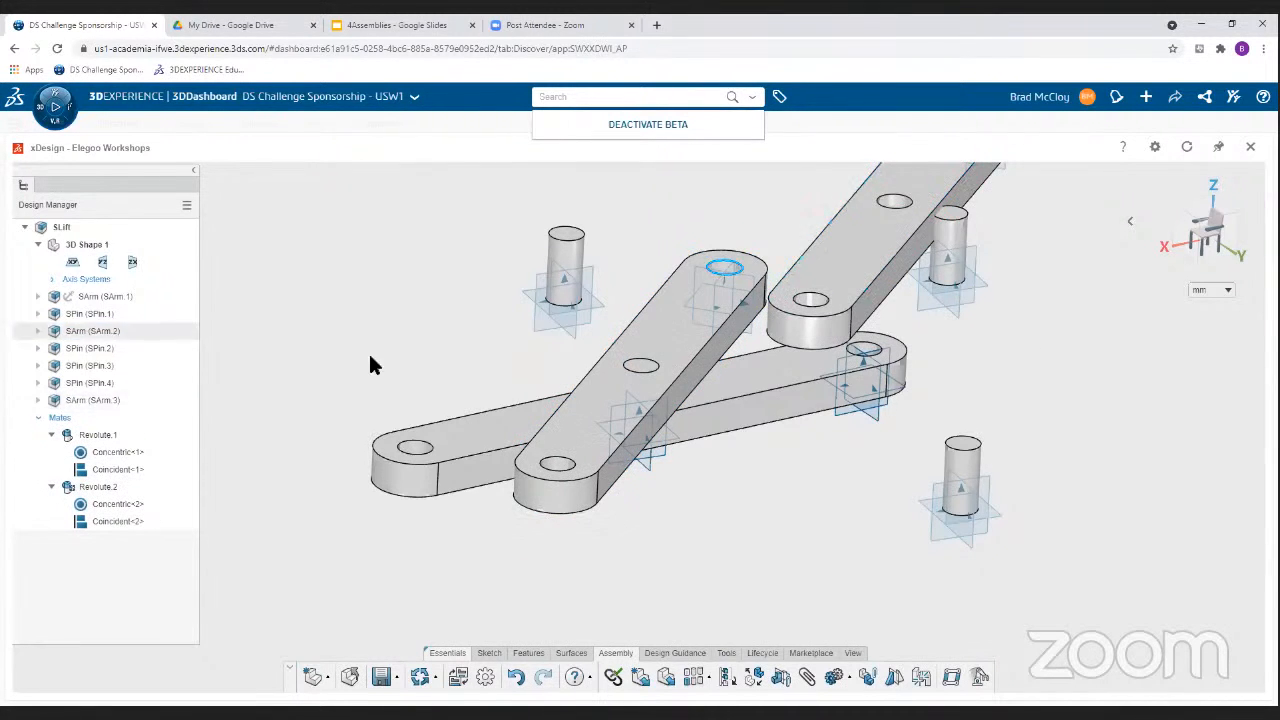
pyautogui.click(94, 334)
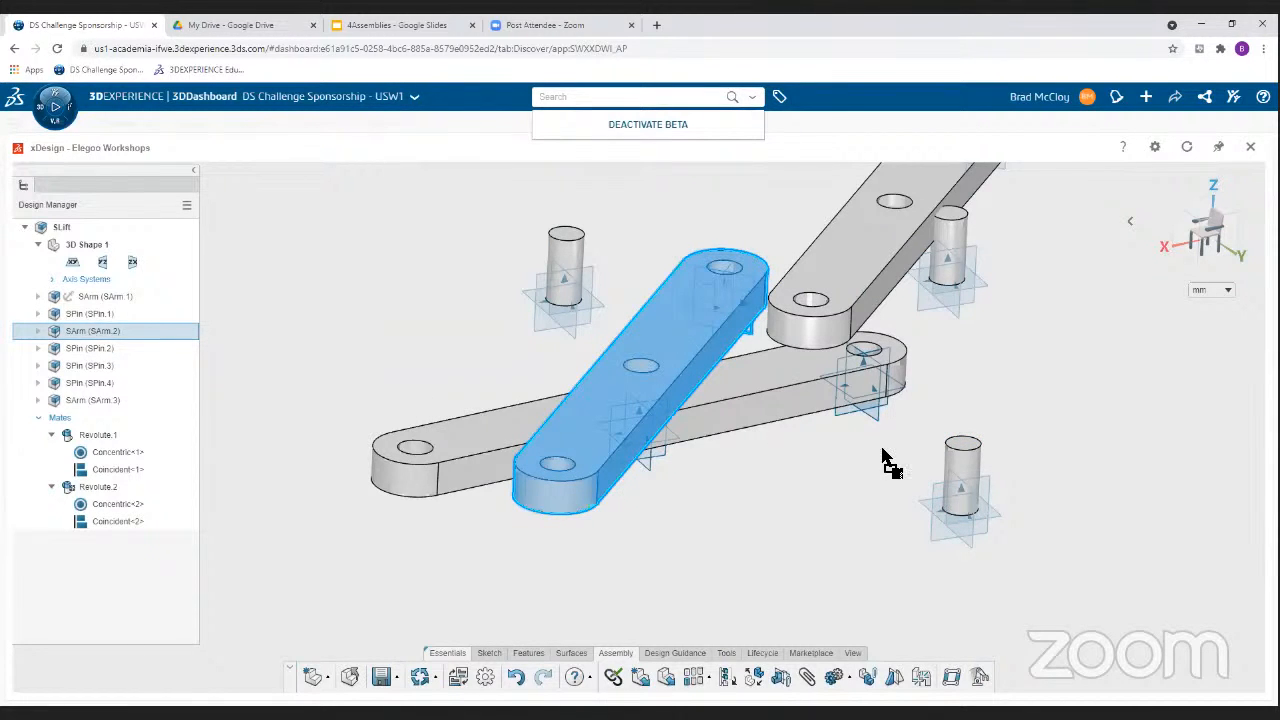
pyautogui.click(1141, 412)
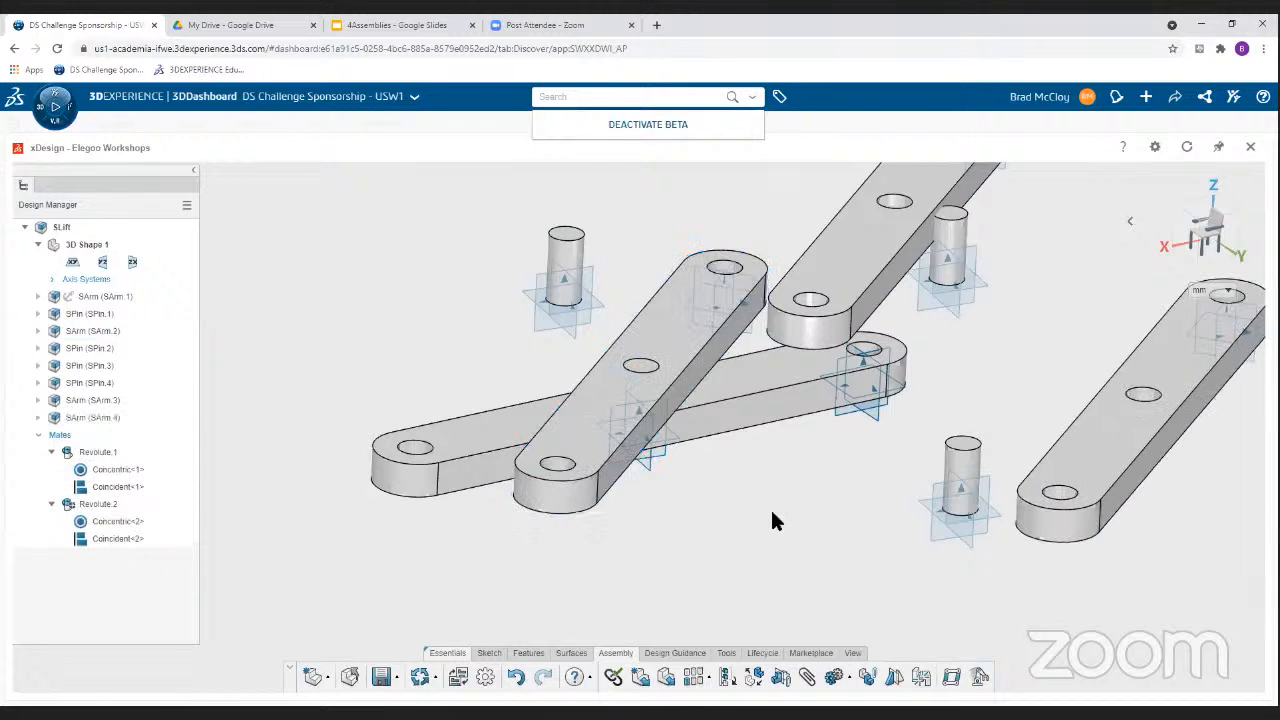
# - Apply a concentric mate joining a loose pin's cylindrical face, the second arm's end hole and the third arm's end hole
pyautogui.moveTo(623, 557)
pyautogui.mouseDown(button='middle')
pyautogui.moveTo(729, 609)
pyautogui.moveTo(786, 551)
pyautogui.moveTo(768, 557)
pyautogui.mouseUp(button='middle')
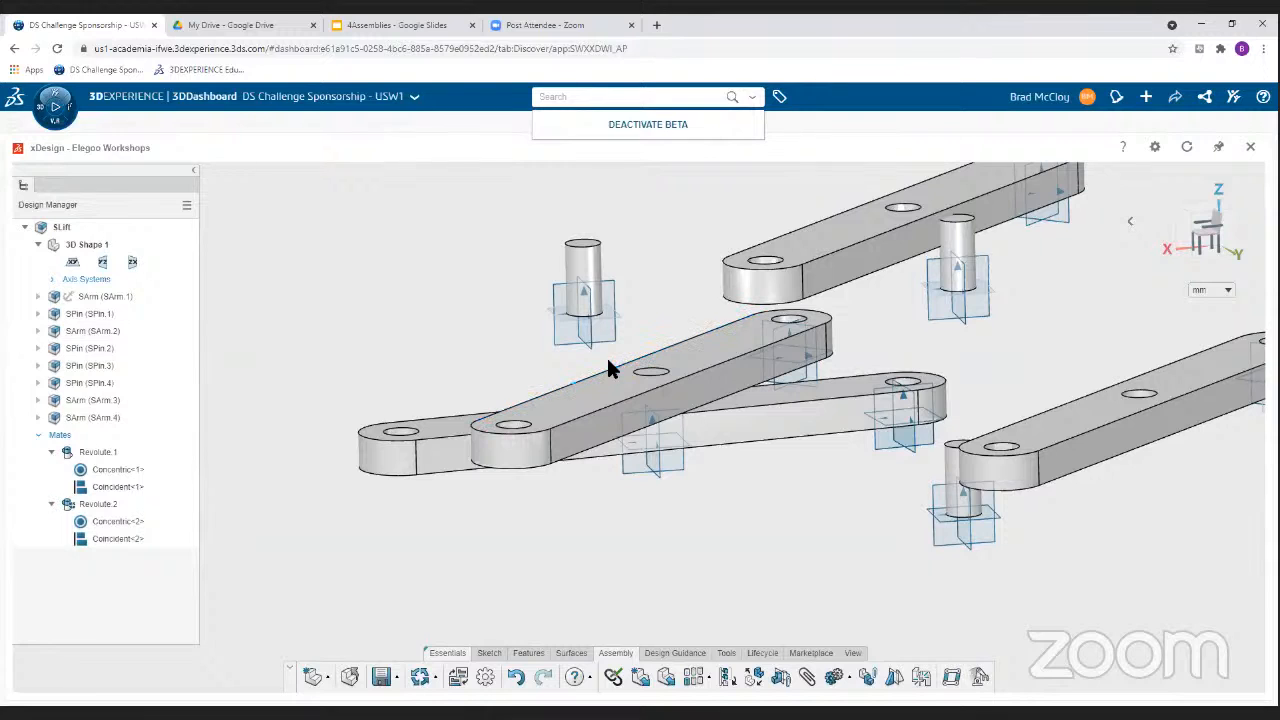
pyautogui.click(587, 275)
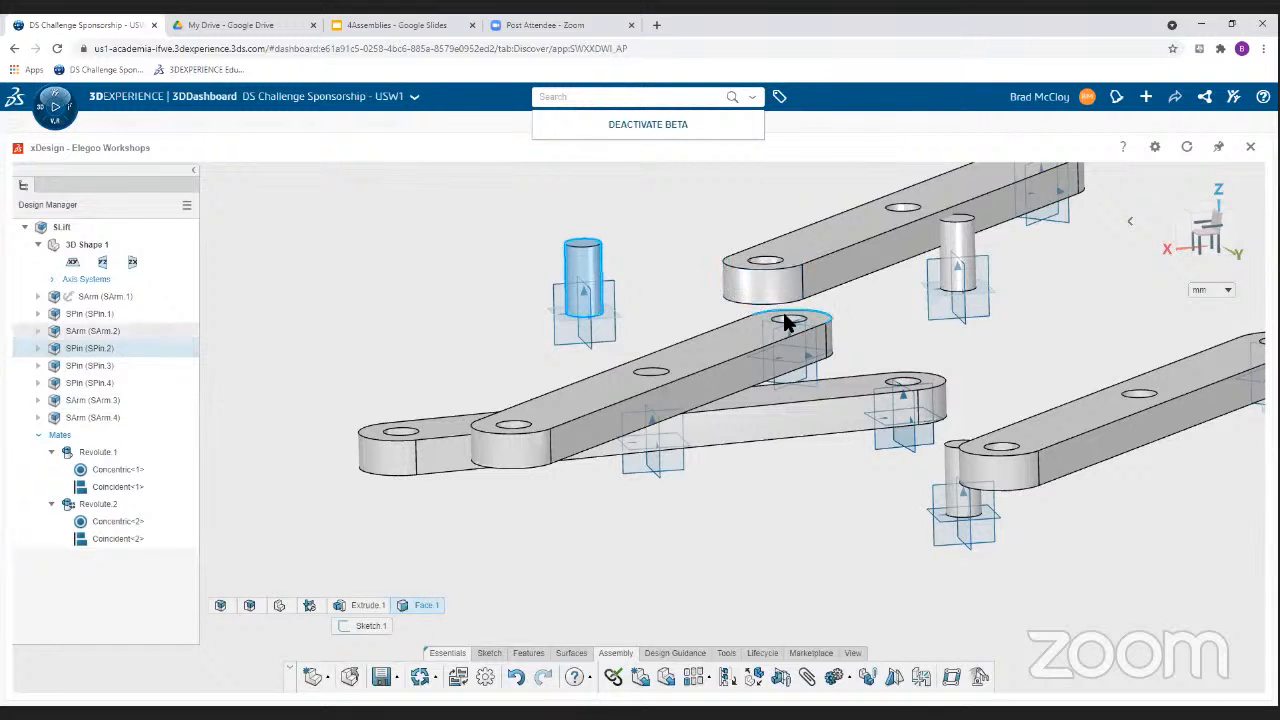
pyautogui.scroll(4, 786, 322)
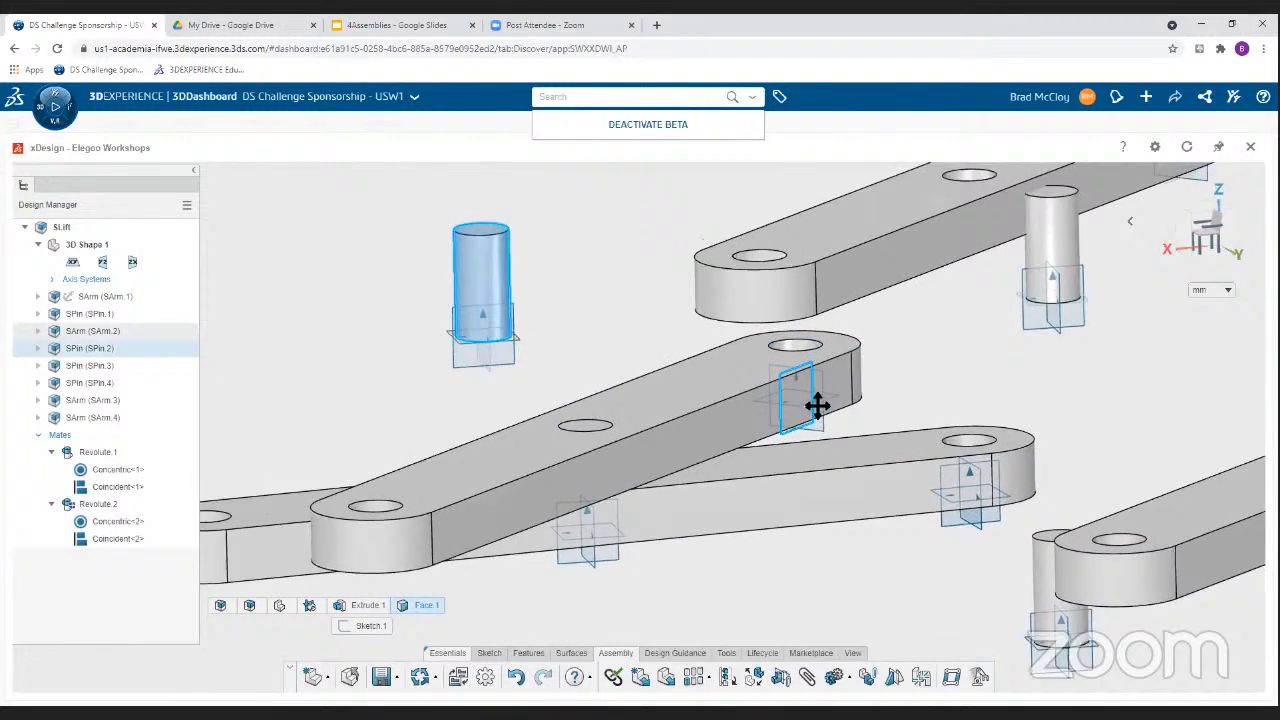
pyautogui.moveTo(818, 405); pyautogui.dragTo(869, 426, button='middle')
pyautogui.rightClick(859, 388)
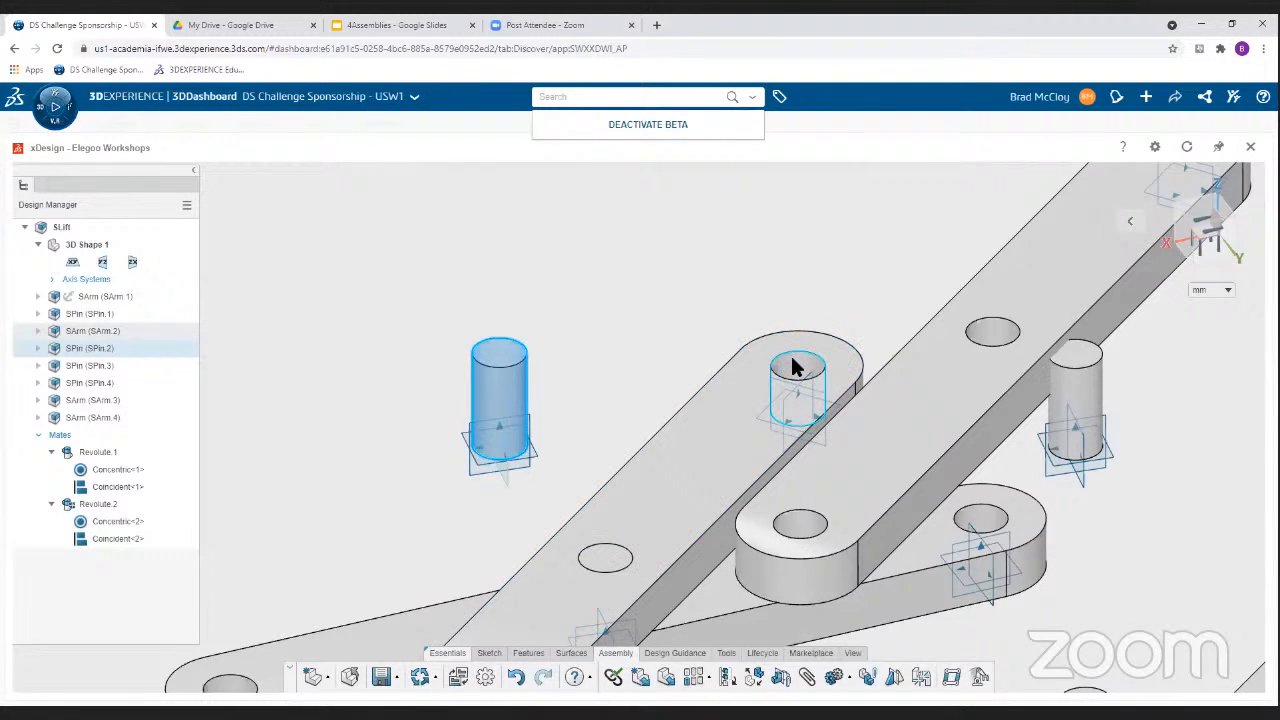
pyautogui.click(793, 367)
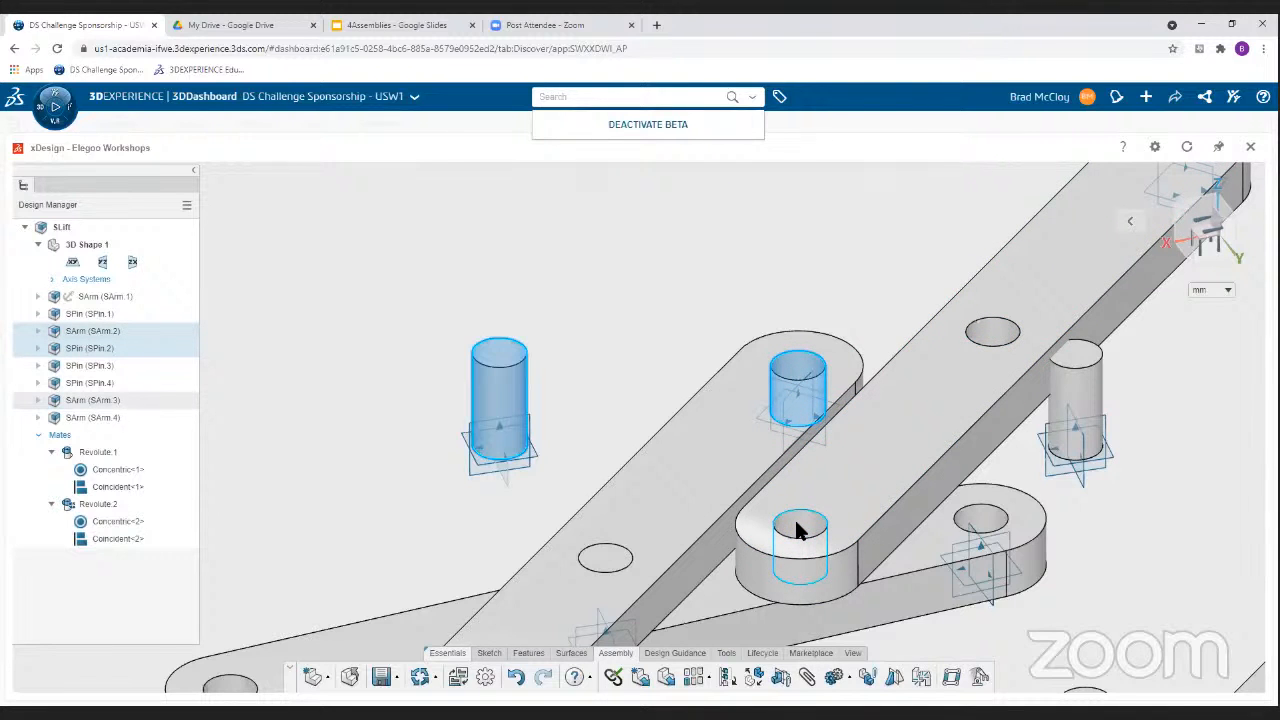
pyautogui.click(797, 530)
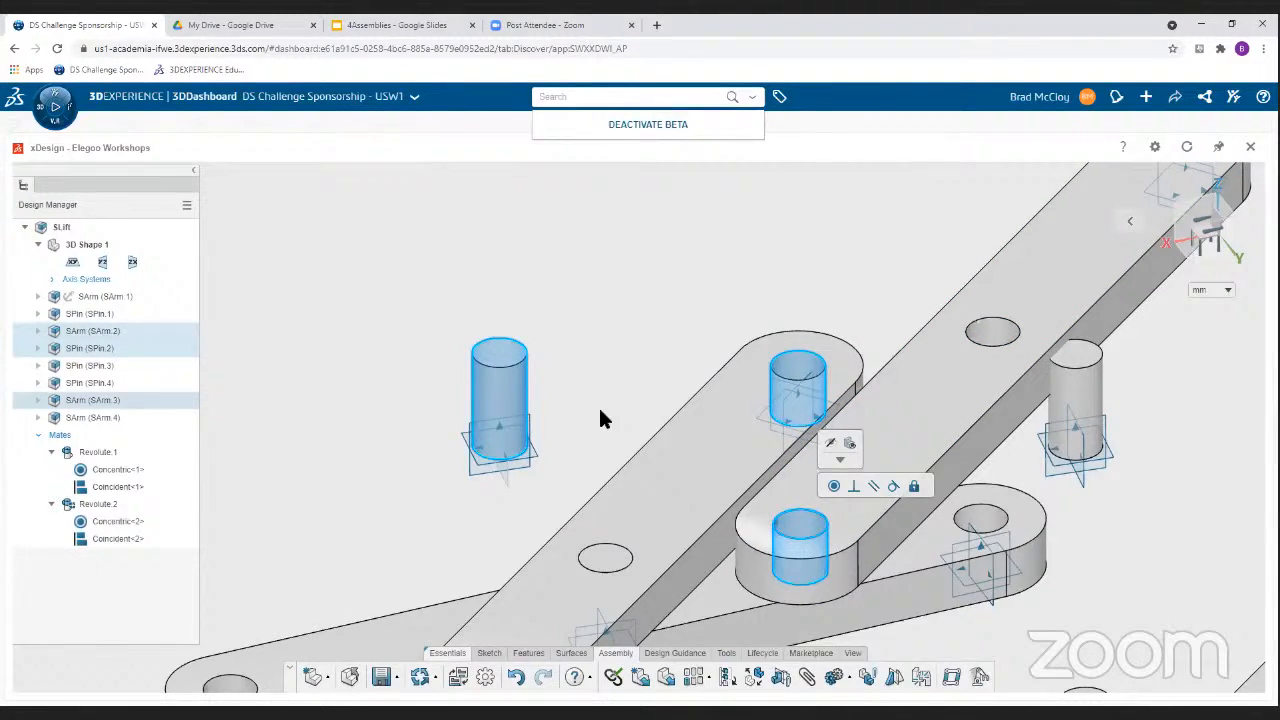
pyautogui.rightClick(819, 277)
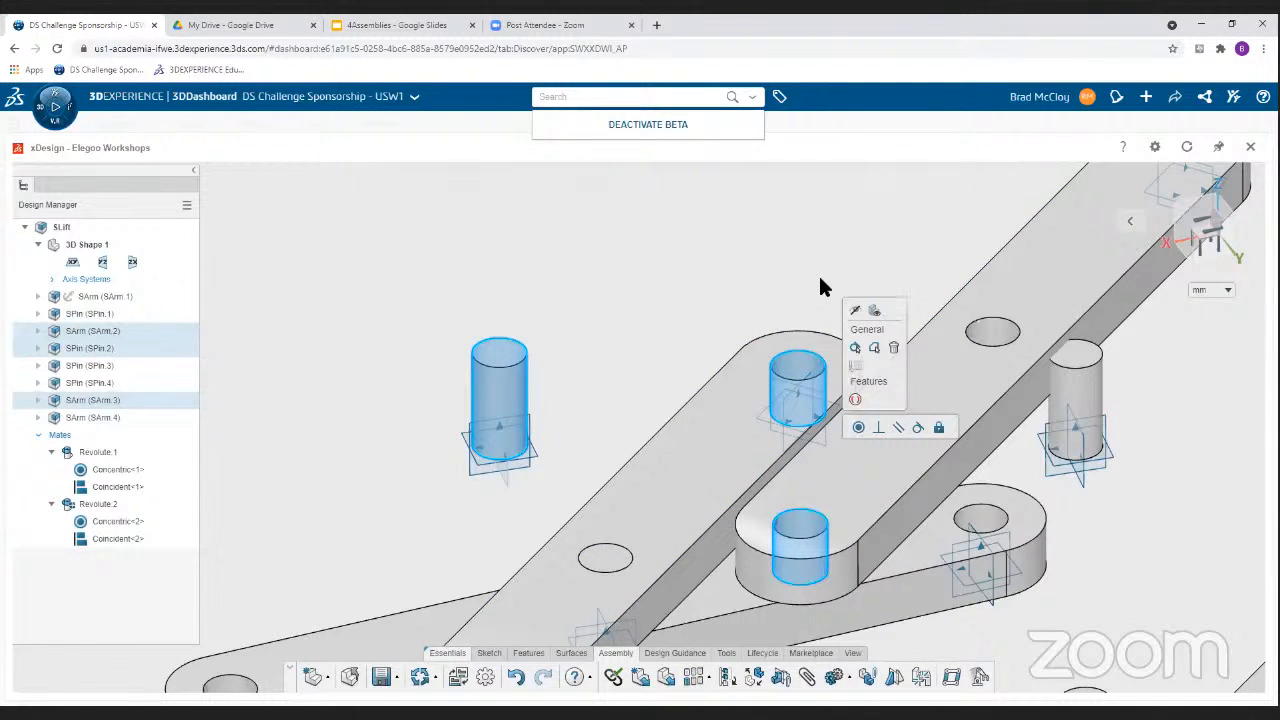
pyautogui.click(858, 430)
pyautogui.click(852, 425)
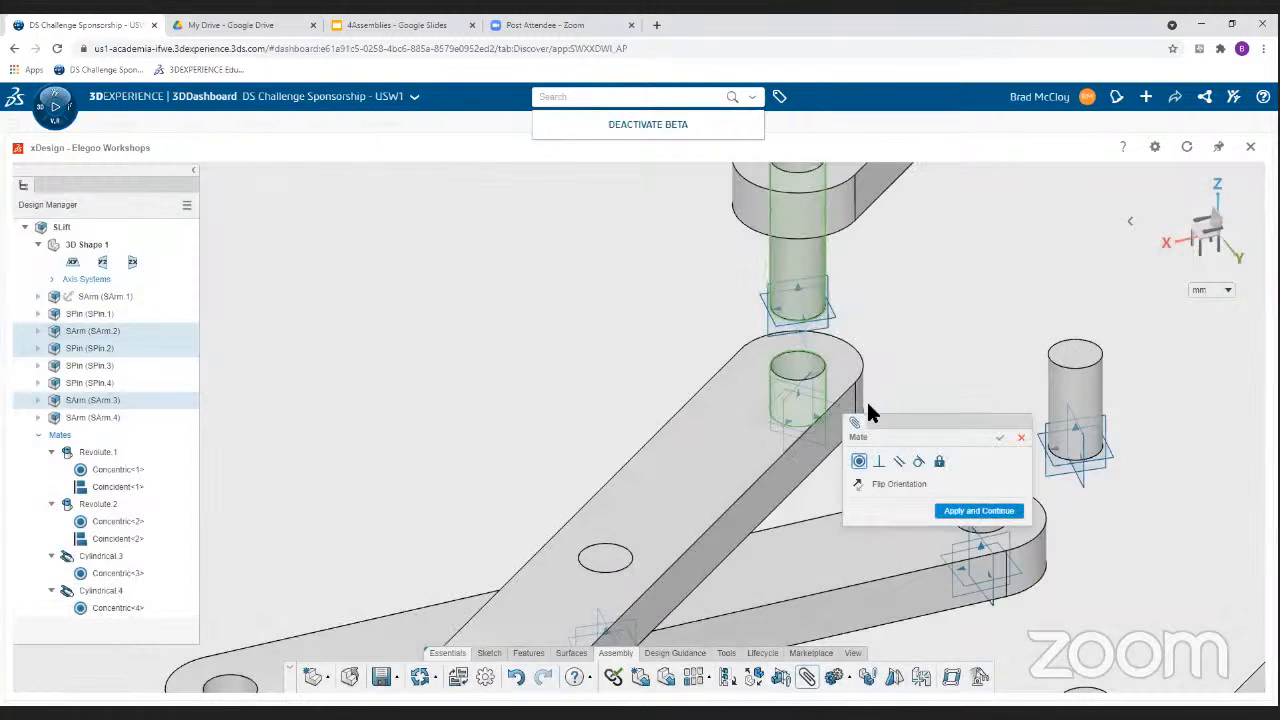
pyautogui.scroll(3, 840, 425)
pyautogui.moveTo(788, 430); pyautogui.dragTo(750, 413, button='middle')
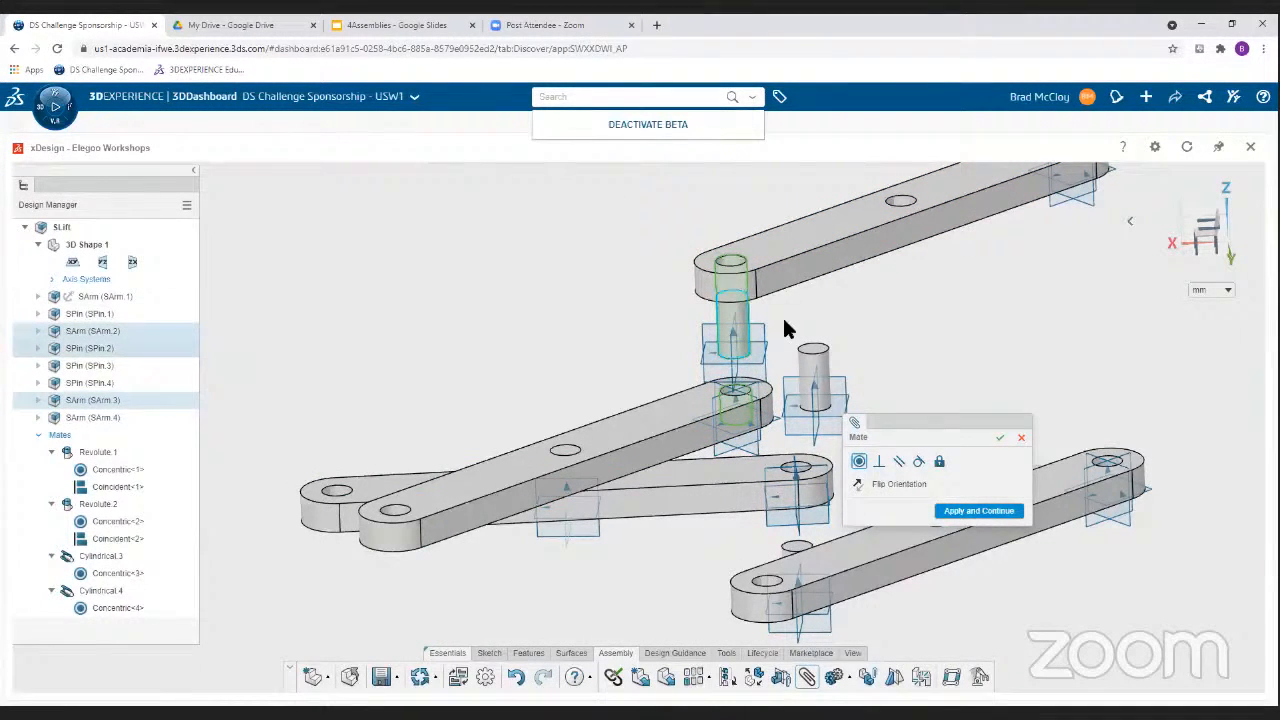
pyautogui.moveTo(801, 331)
pyautogui.mouseDown(button='middle')
pyautogui.moveTo(806, 371)
pyautogui.moveTo(808, 323)
pyautogui.mouseUp(button='middle')
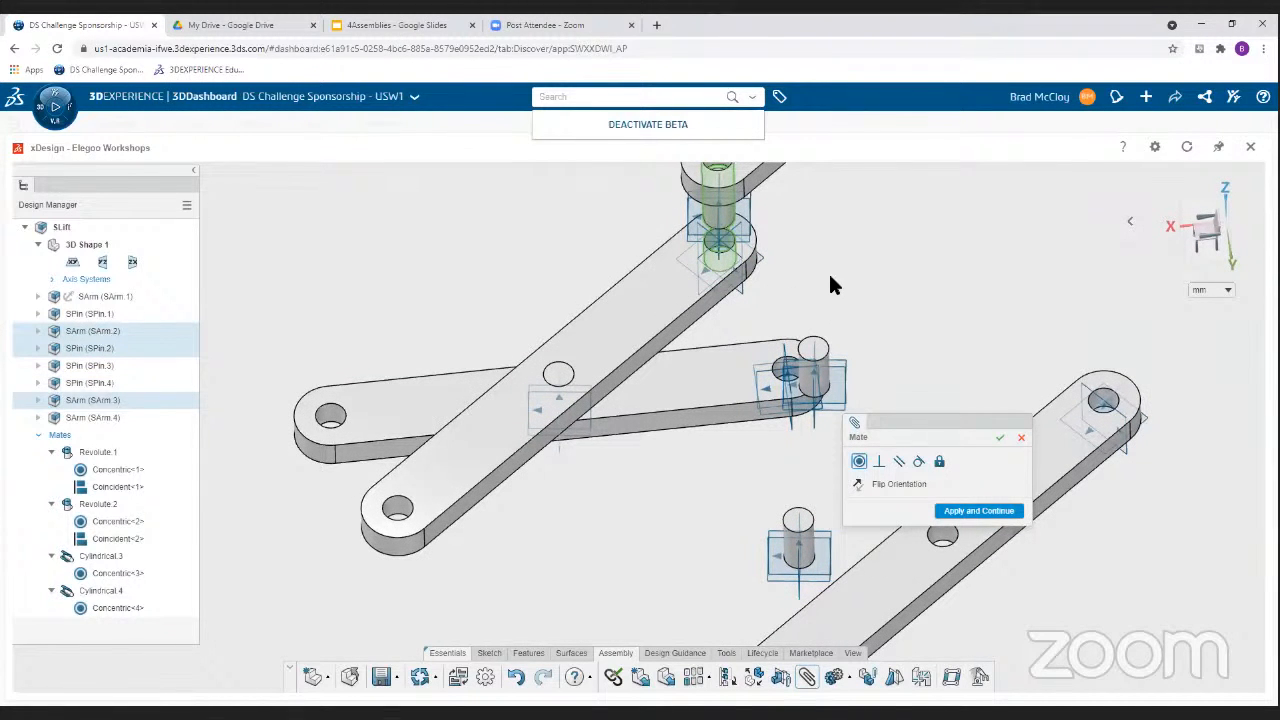
pyautogui.moveTo(829, 273); pyautogui.dragTo(800, 305, button='middle')
pyautogui.moveTo(712, 247); pyautogui.dragTo(830, 340, button='middle')
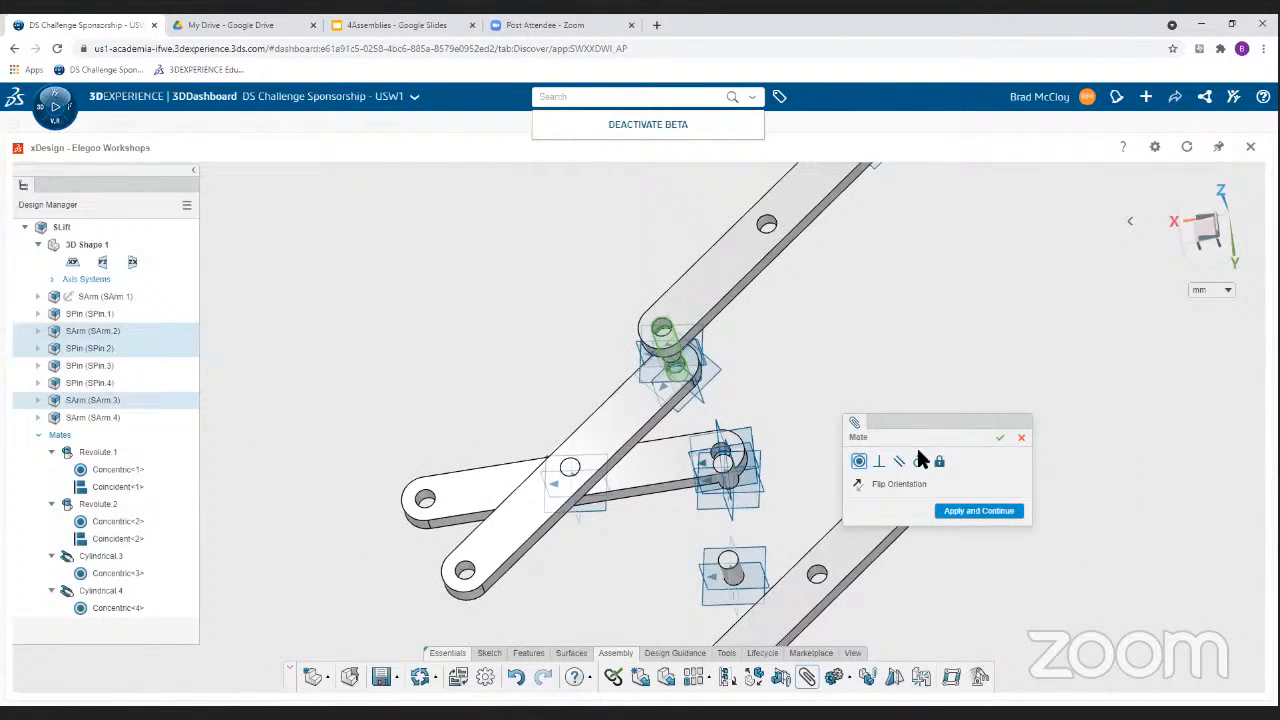
pyautogui.click(957, 512)
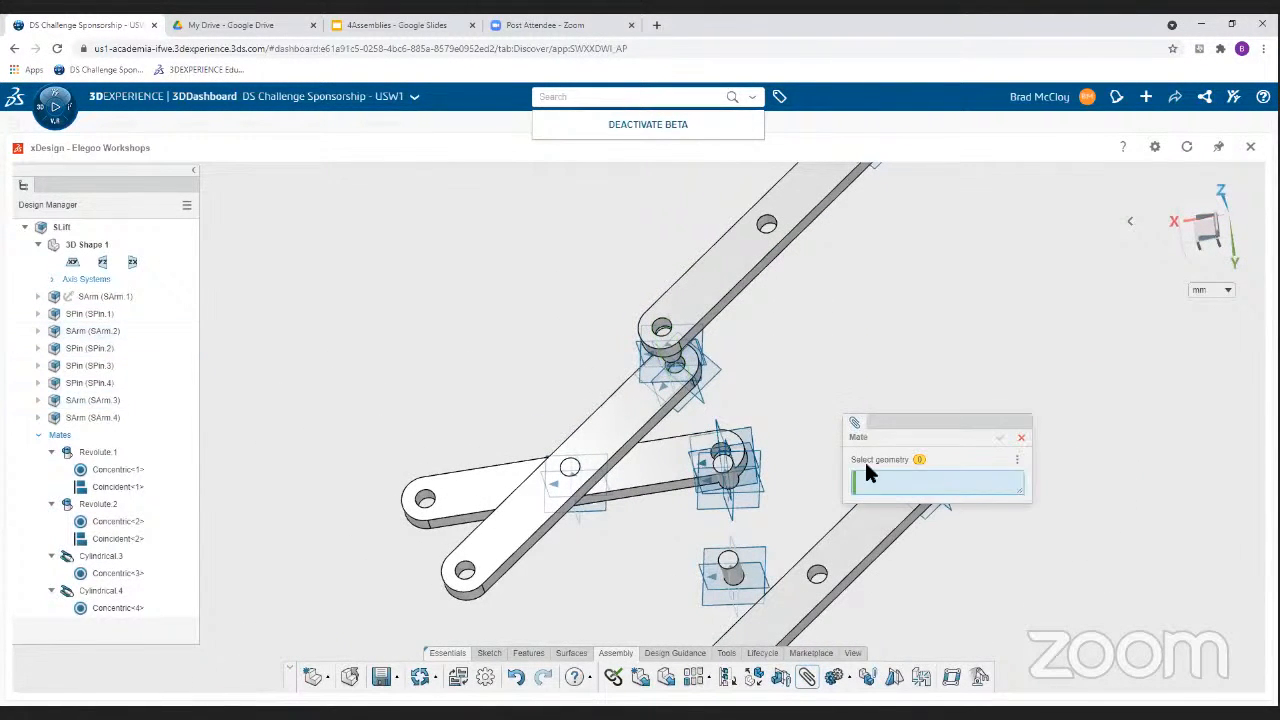
# - Add a coincident mate between that pin's top face and the second arm's top face
pyautogui.scroll(5, 670, 345)
pyautogui.moveTo(684, 378); pyautogui.dragTo(668, 347, button='middle')
pyautogui.click(664, 328)
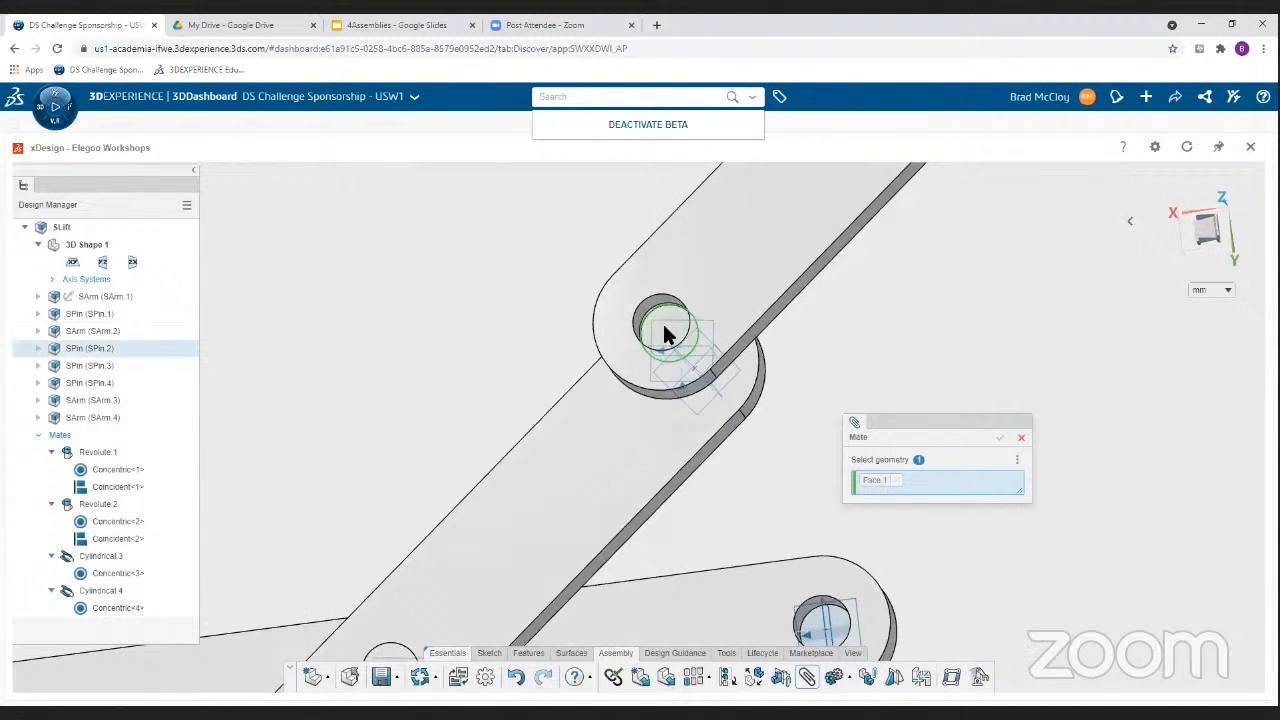
pyautogui.click(605, 448)
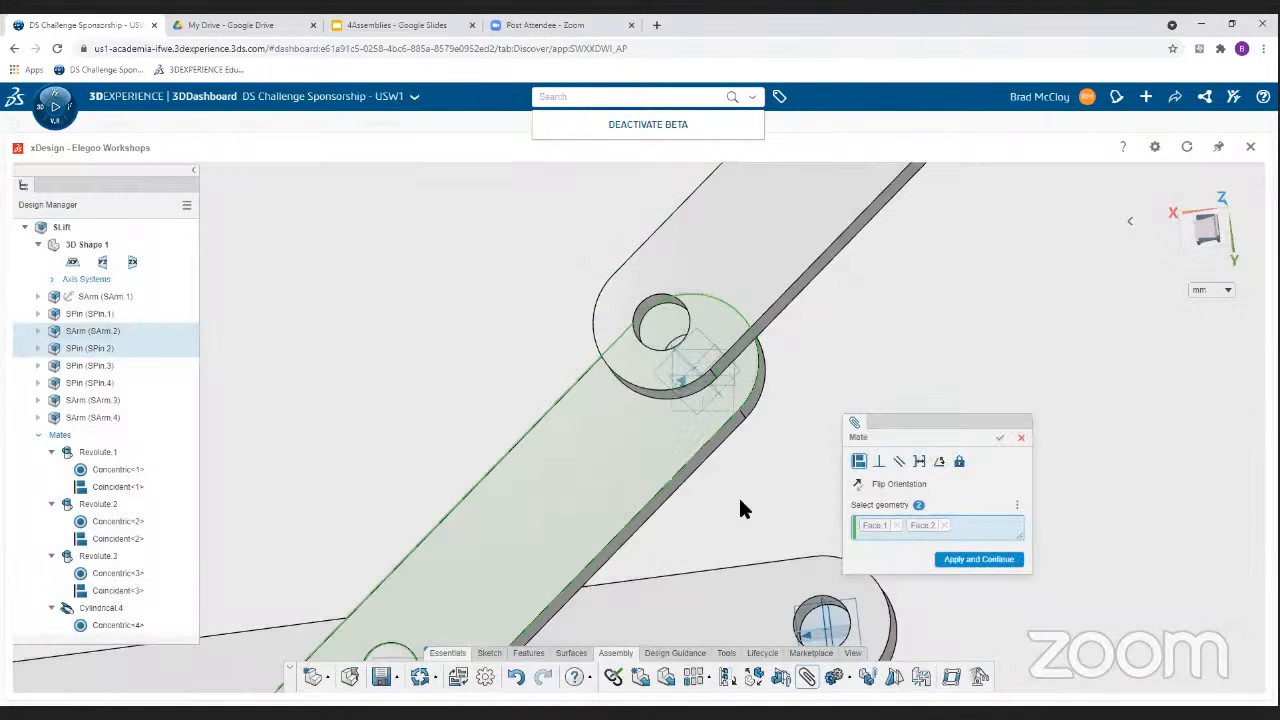
pyautogui.moveTo(740, 508); pyautogui.dragTo(709, 463, button='middle')
pyautogui.scroll(-5, 697, 460)
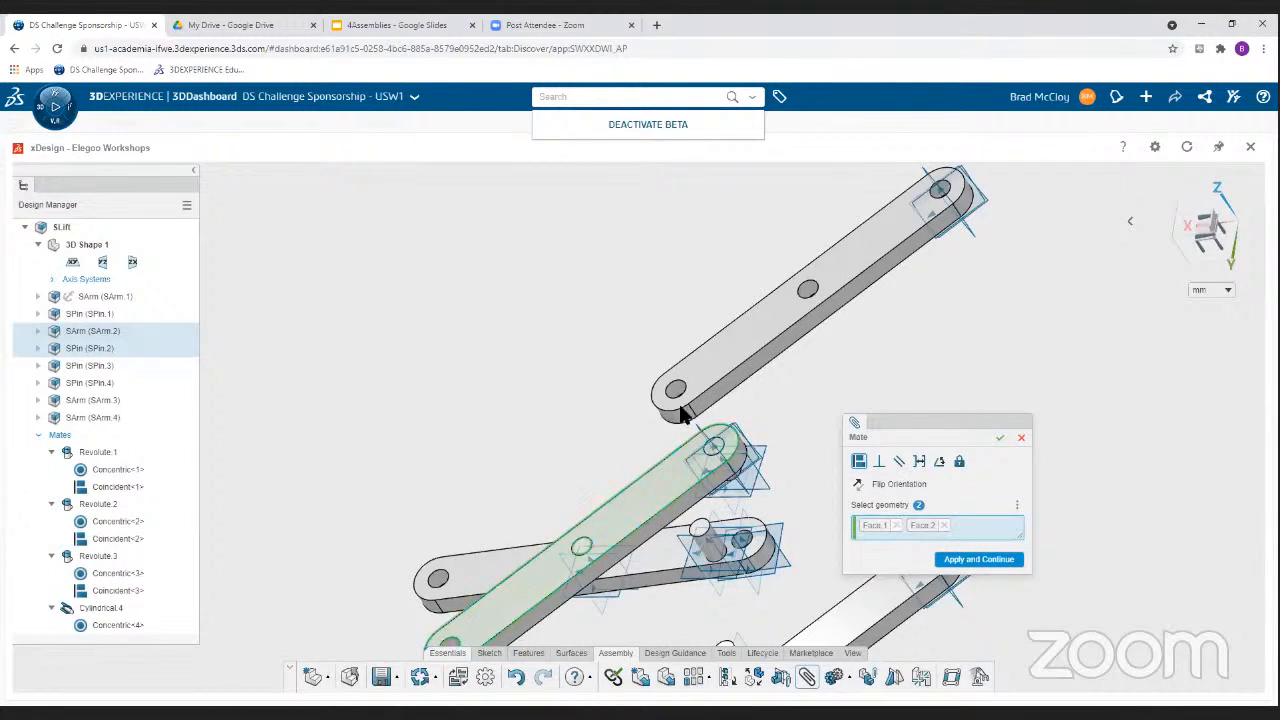
pyautogui.click(963, 561)
# - Add a coincident mate between the same pin's bottom face and the third arm's underside, and finish mating
pyautogui.moveTo(715, 402); pyautogui.dragTo(712, 438, button='middle')
pyautogui.scroll(3, 708, 440)
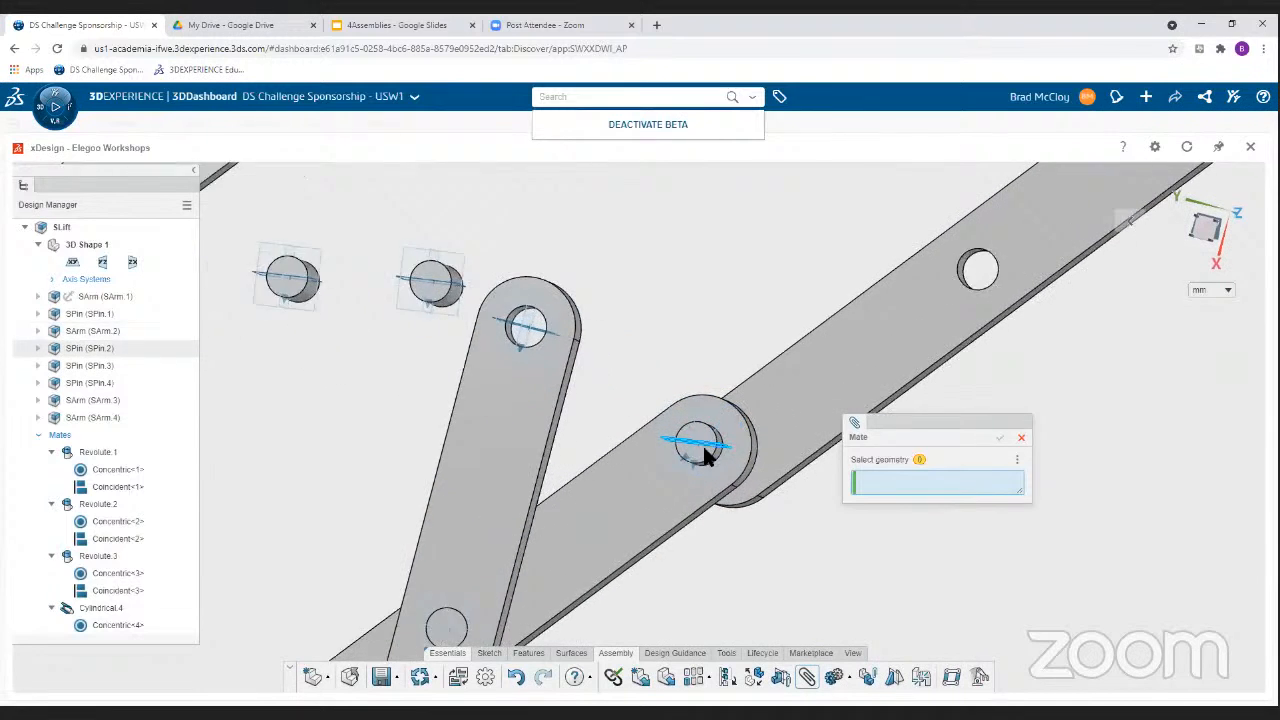
pyautogui.scroll(2, 690, 453)
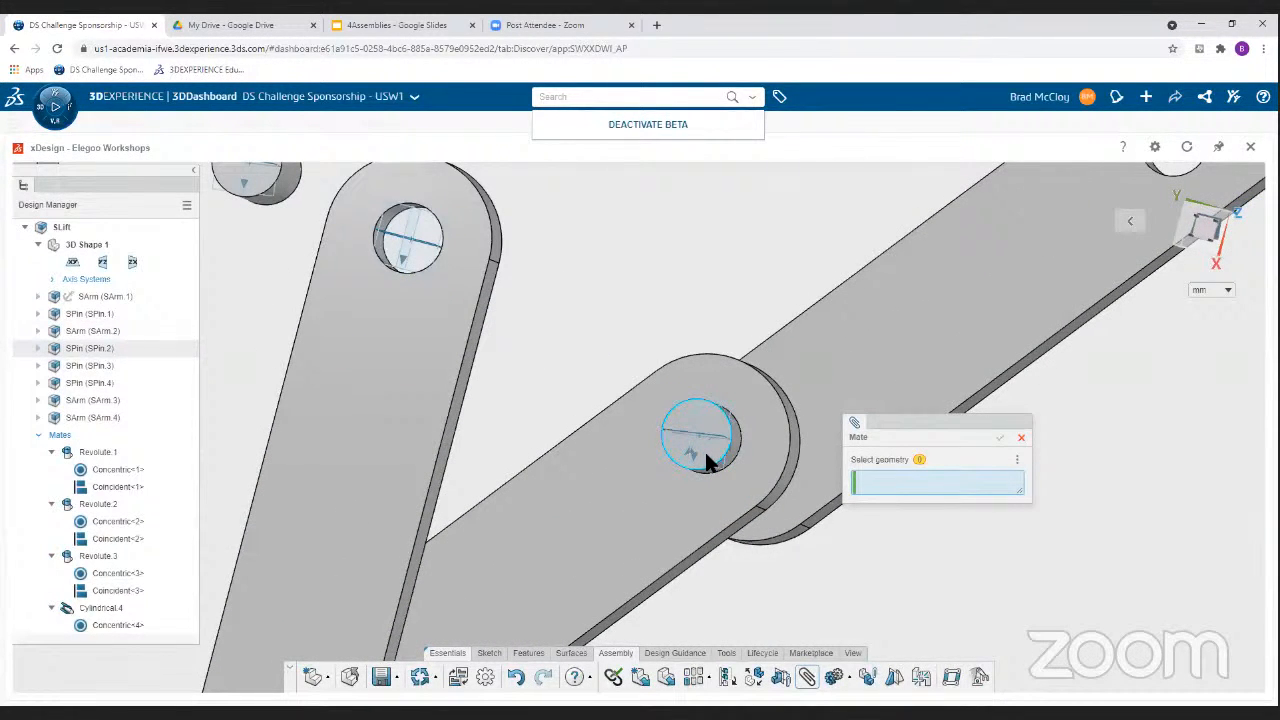
pyautogui.click(705, 458)
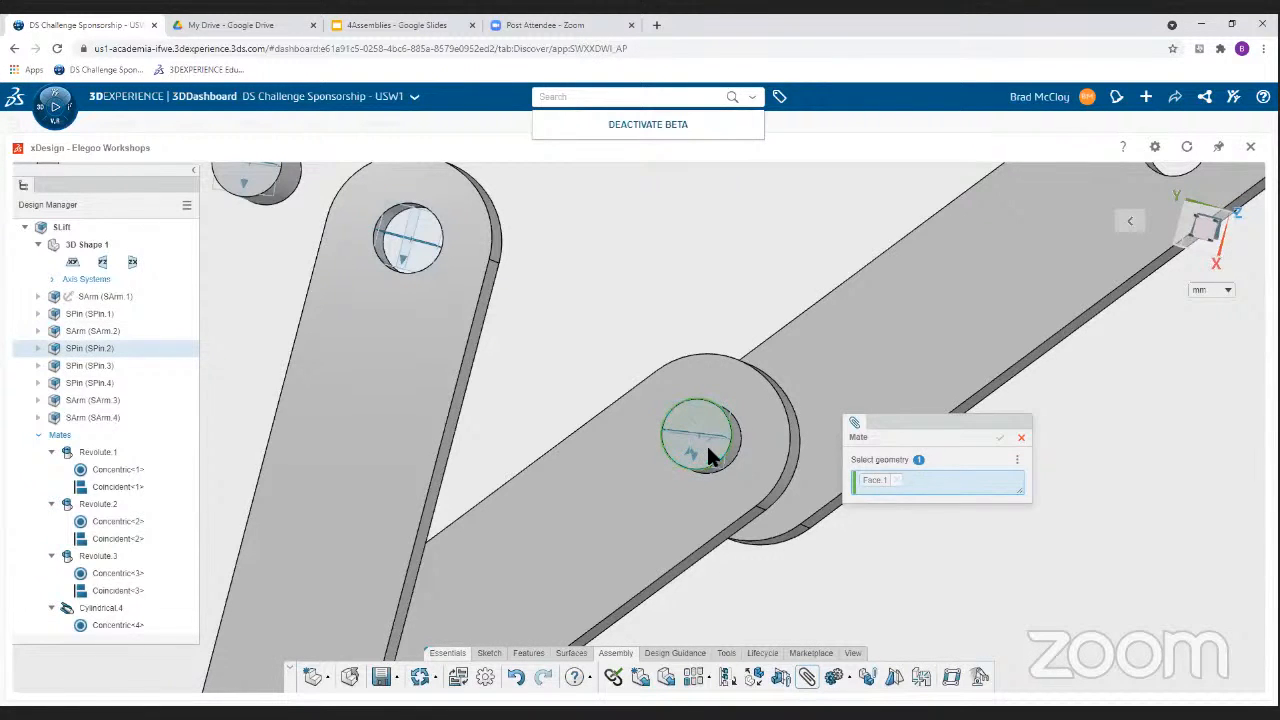
pyautogui.click(876, 351)
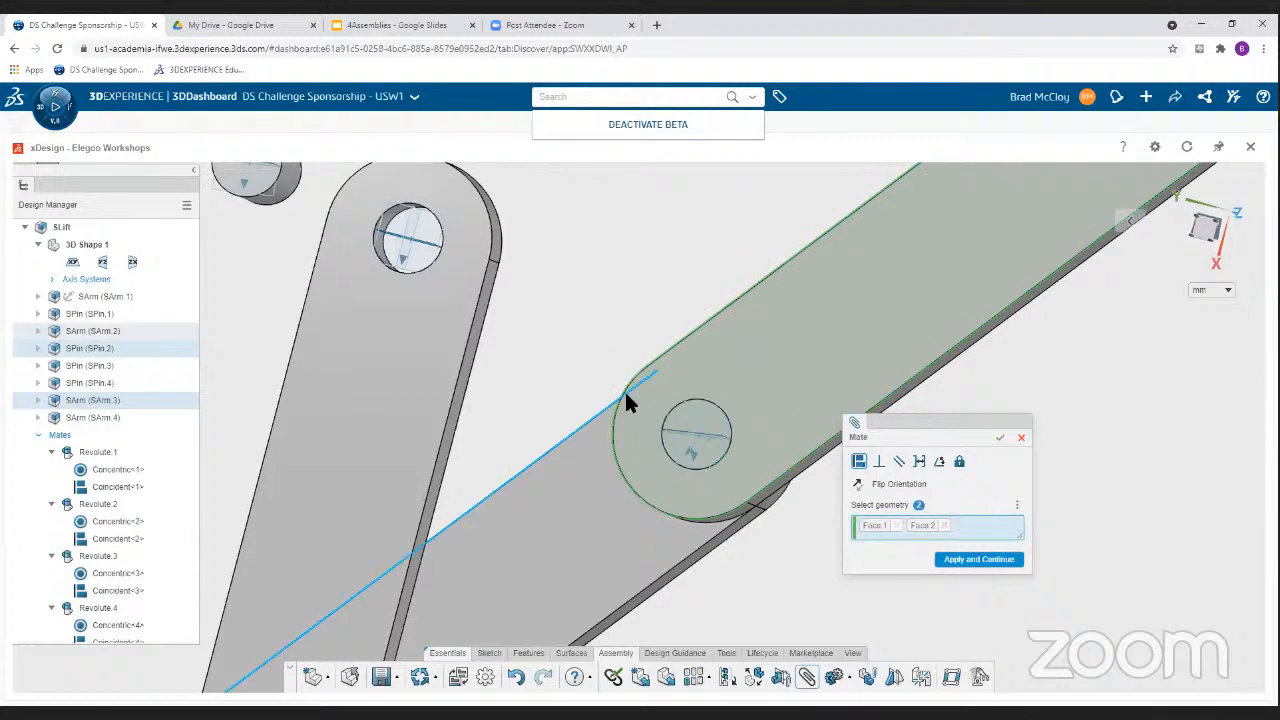
pyautogui.moveTo(712, 395); pyautogui.dragTo(817, 569, button='middle')
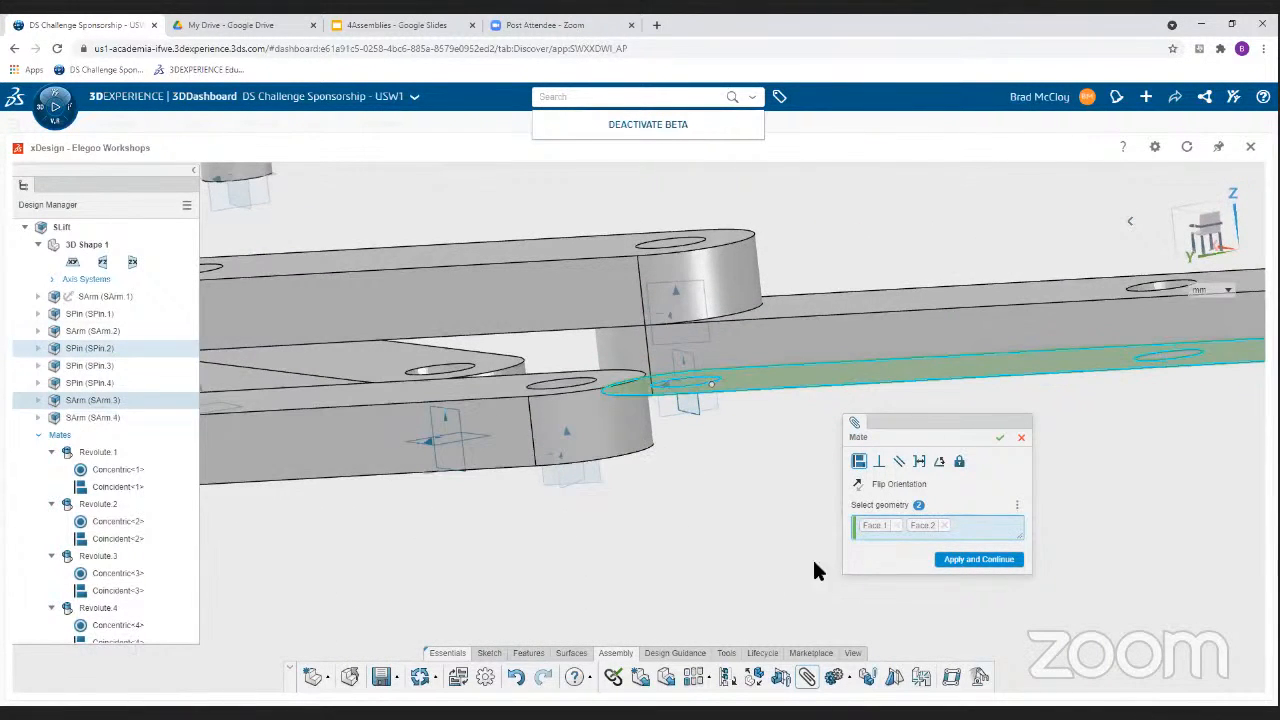
pyautogui.click(970, 562)
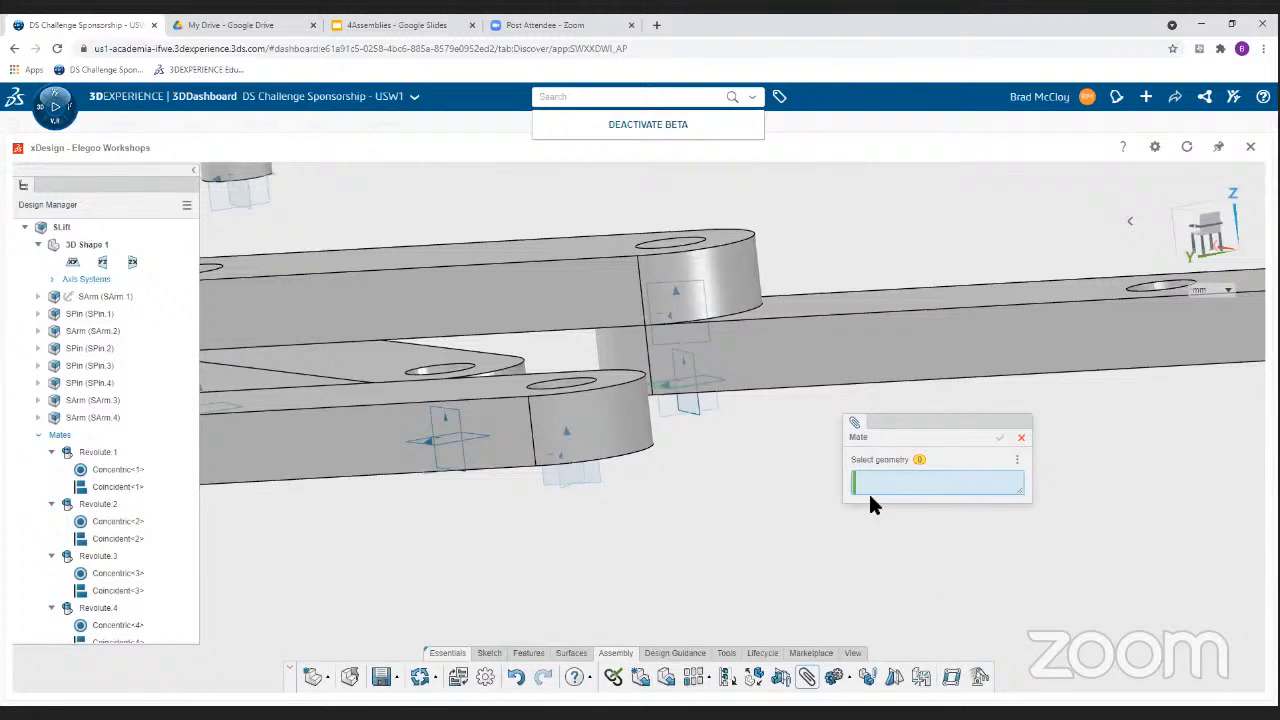
pyautogui.click(1021, 440)
# - Swing the third arm by its free end so the linked second arm rotates across the first arm
pyautogui.moveTo(934, 451); pyautogui.dragTo(893, 556, button='middle')
pyautogui.scroll(-5, 880, 456)
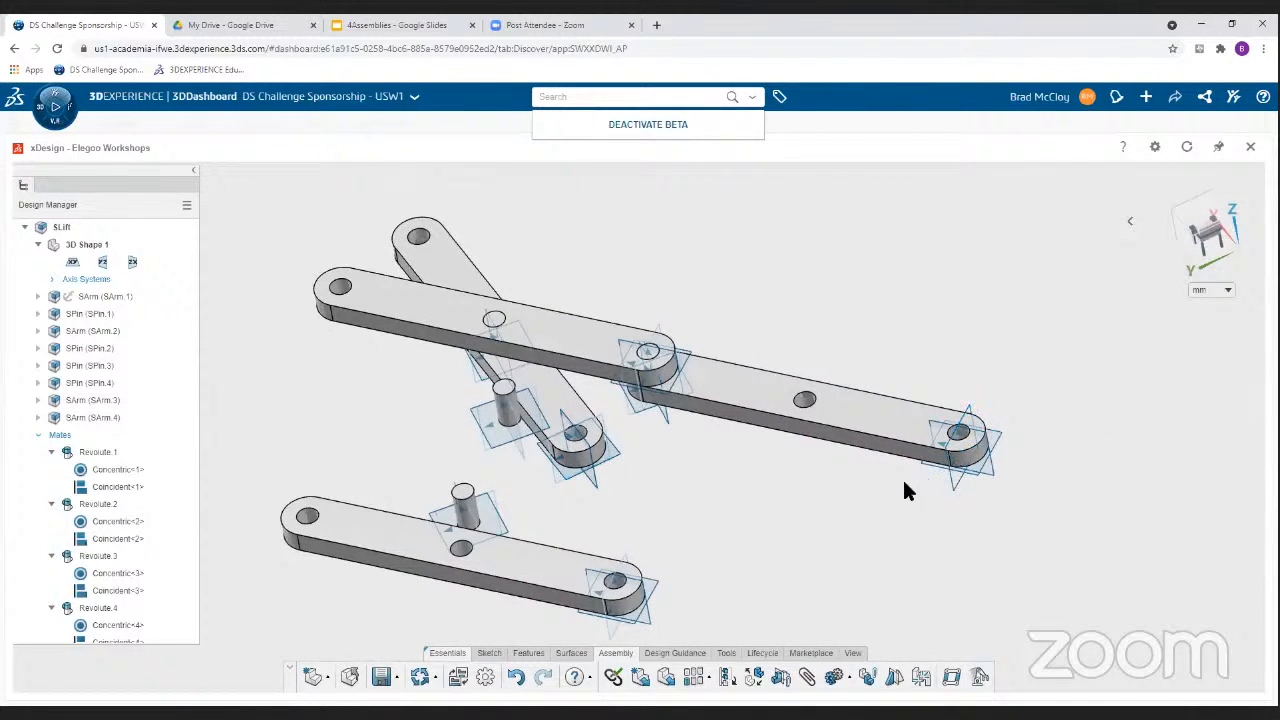
pyautogui.moveTo(902, 477); pyautogui.dragTo(855, 486)
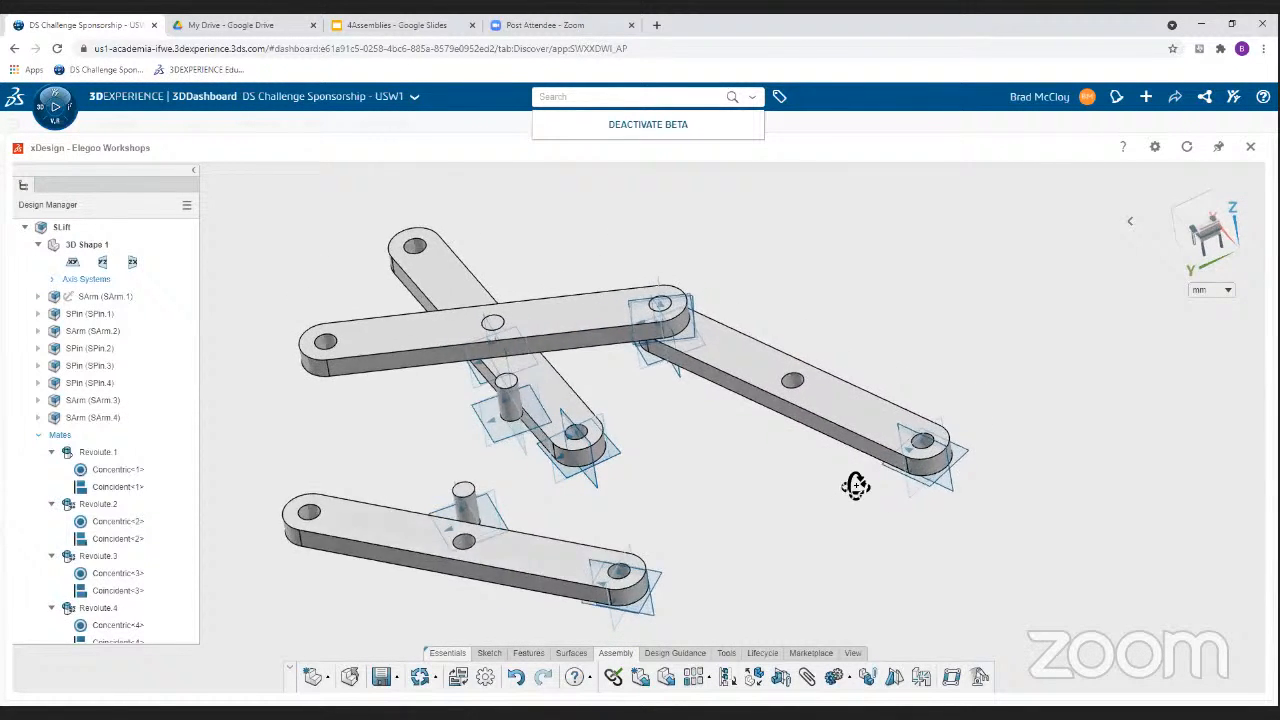
pyautogui.moveTo(855, 486); pyautogui.dragTo(668, 427, button='middle')
pyautogui.scroll(2, 609, 380)
pyautogui.click(600, 372)
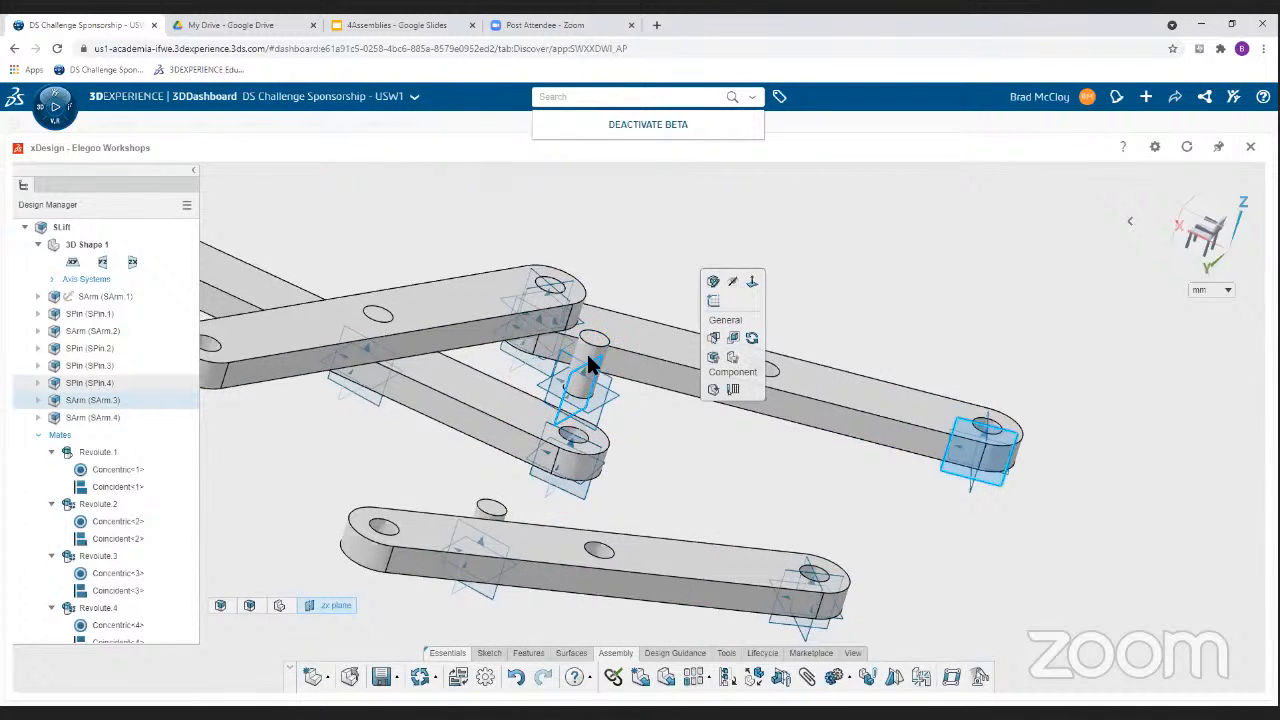
pyautogui.click(578, 405)
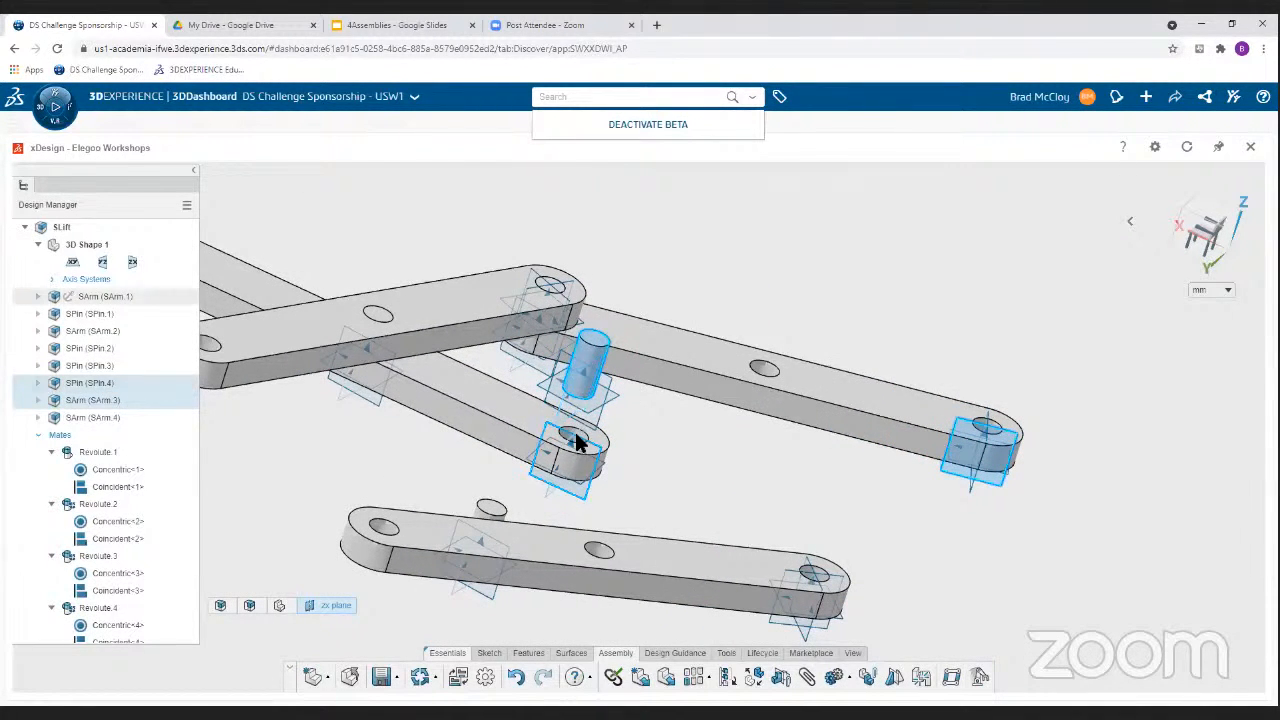
pyautogui.scroll(3, 575, 429)
pyautogui.scroll(-4, 584, 431)
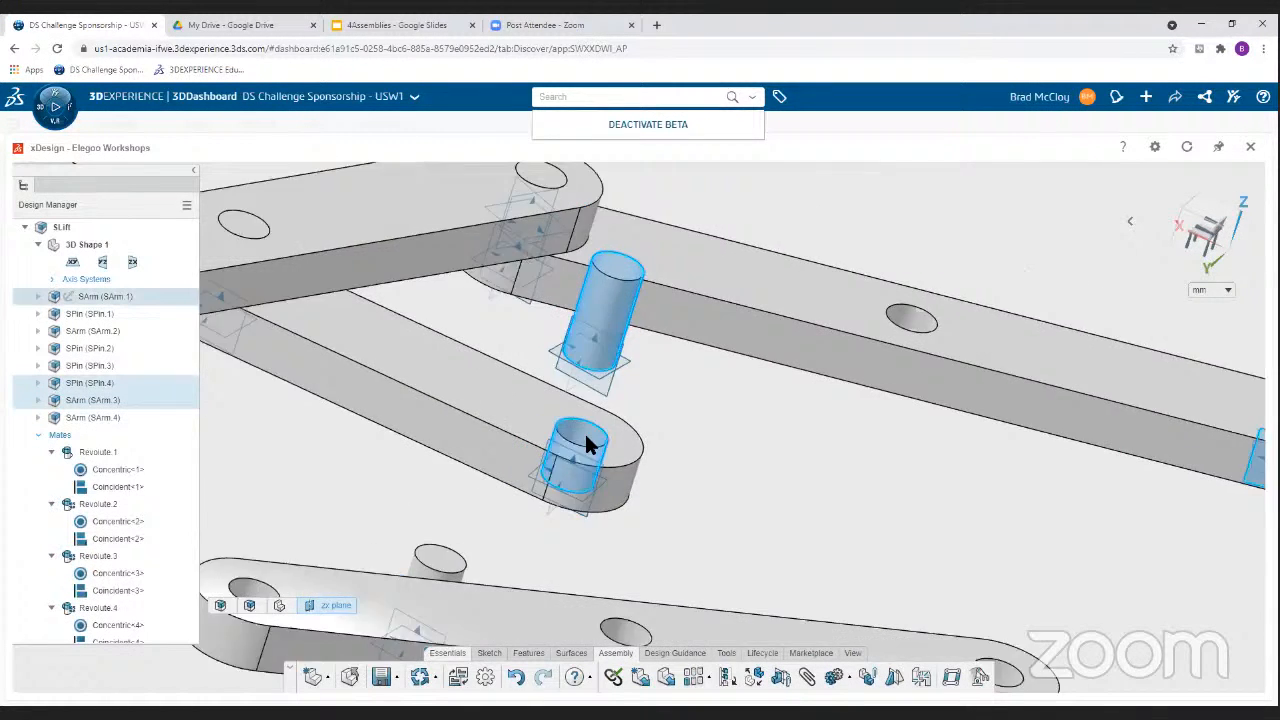
pyautogui.scroll(2, 445, 515)
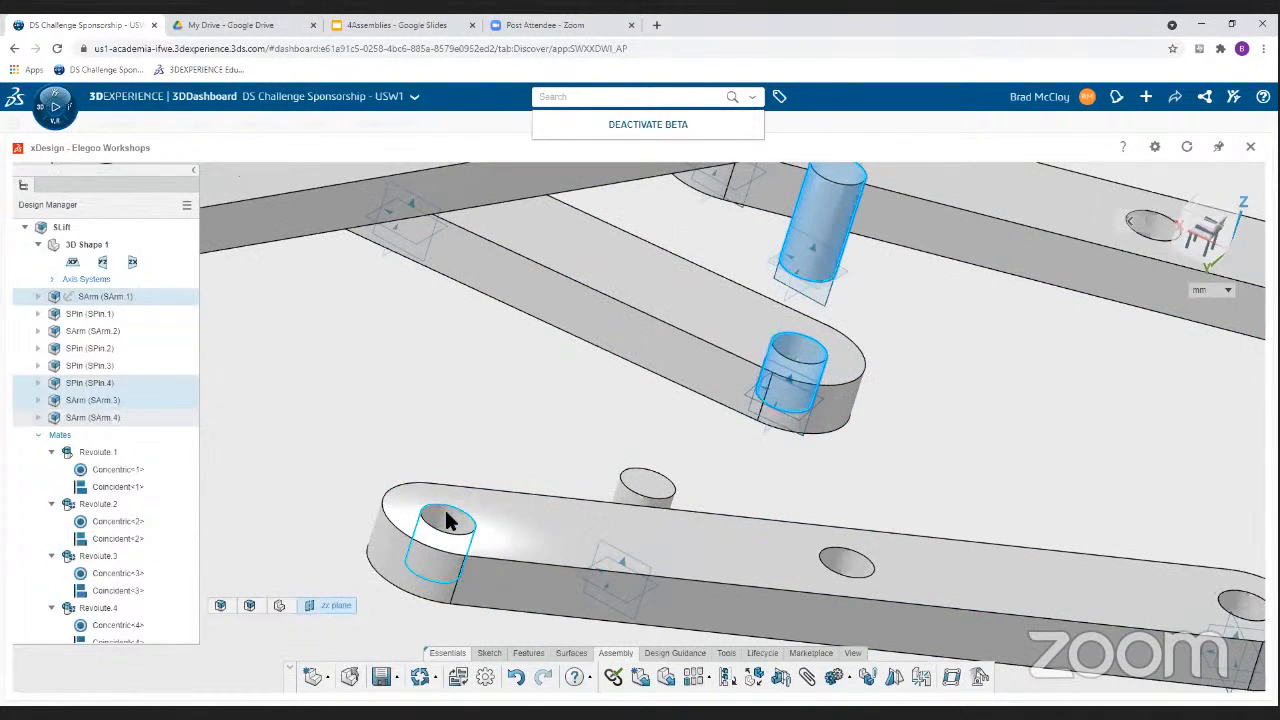
pyautogui.click(446, 519)
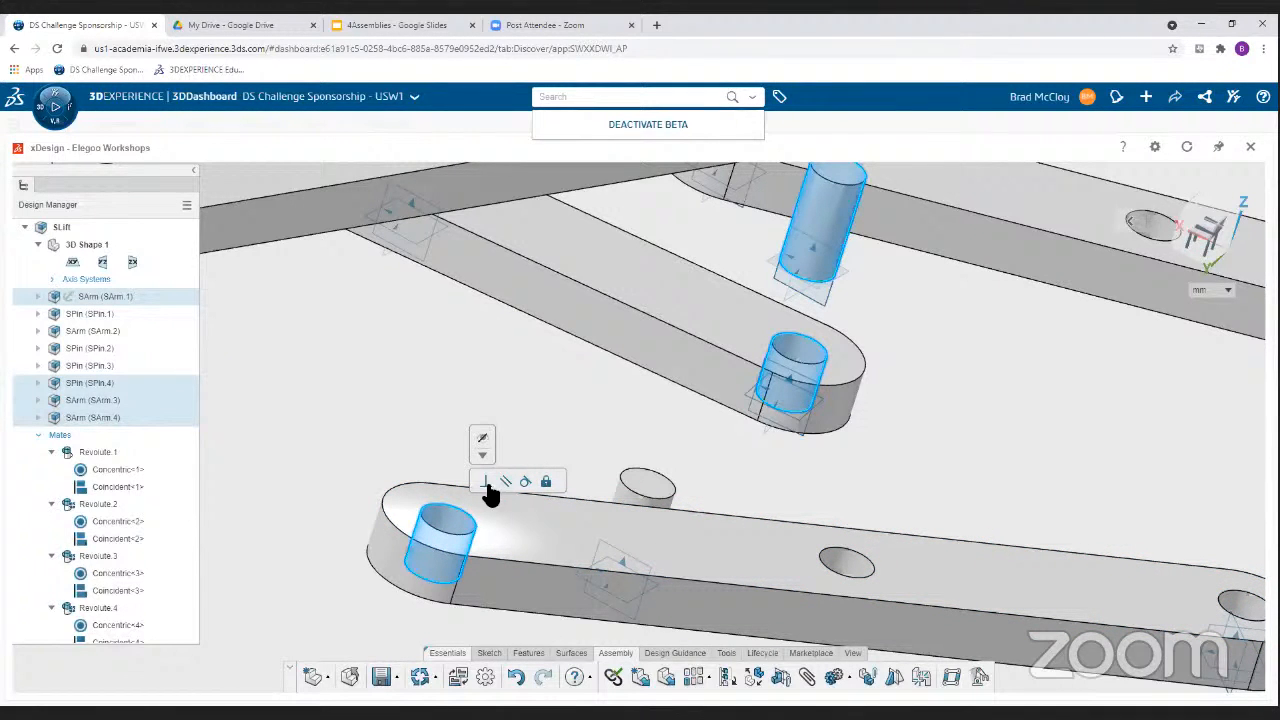
pyautogui.scroll(-5, 590, 421)
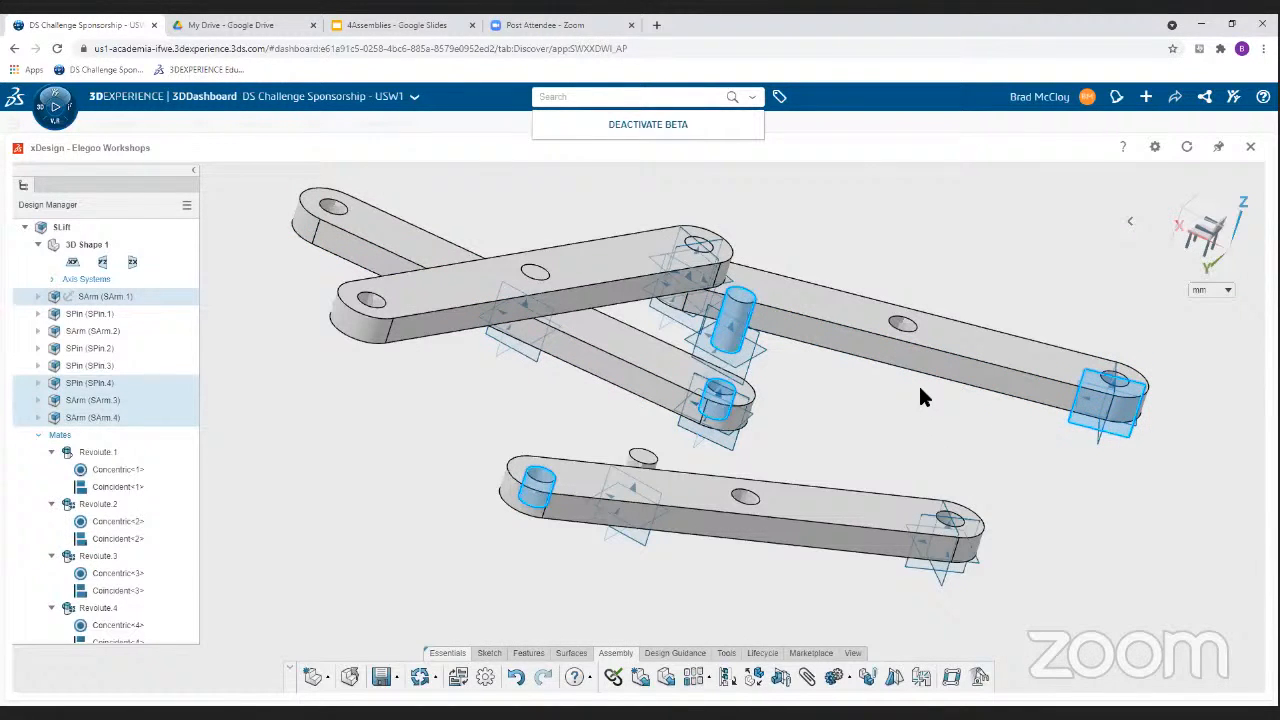
# - Apply a concentric mate joining the loose pin's cylindrical face, the first arm's end hole and the fourth arm's end hole
pyautogui.scroll(3, 740, 317)
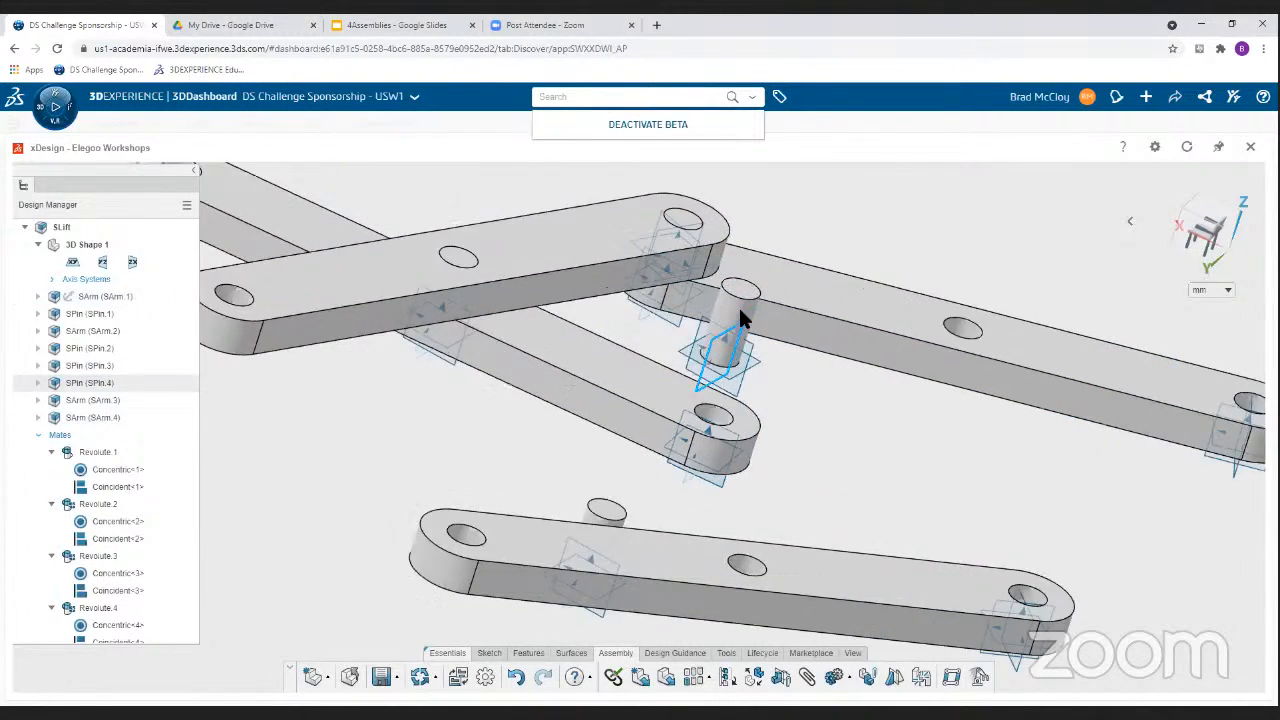
pyautogui.click(738, 303)
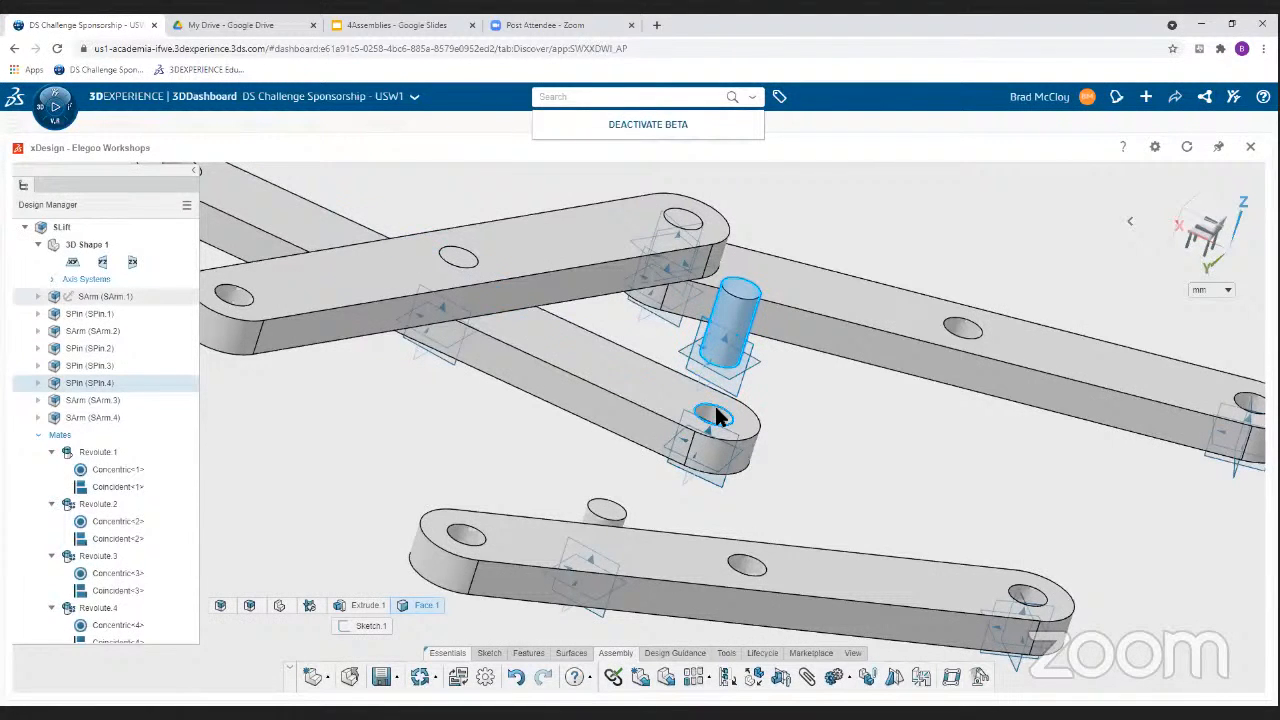
pyautogui.keyDown('ctrl'); pyautogui.click(714, 418); pyautogui.keyUp('ctrl')
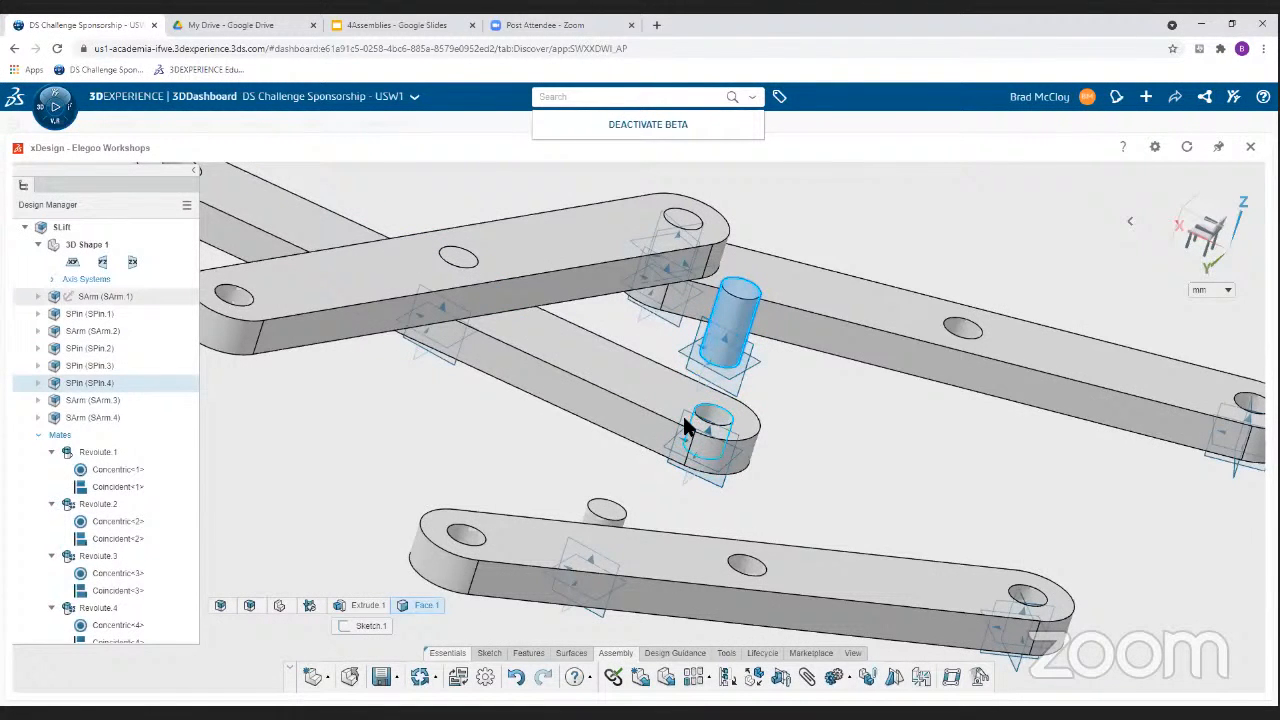
pyautogui.keyDown('ctrl'); pyautogui.click(474, 543); pyautogui.keyUp('ctrl')
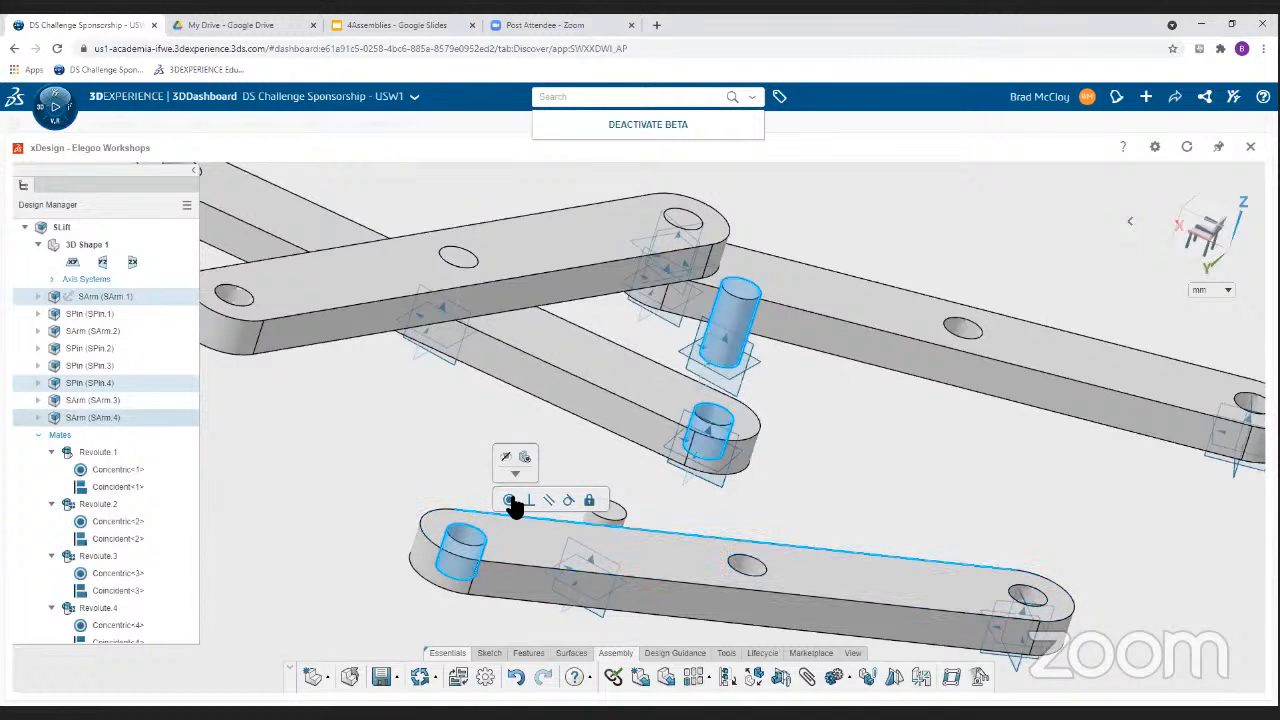
pyautogui.click(510, 501)
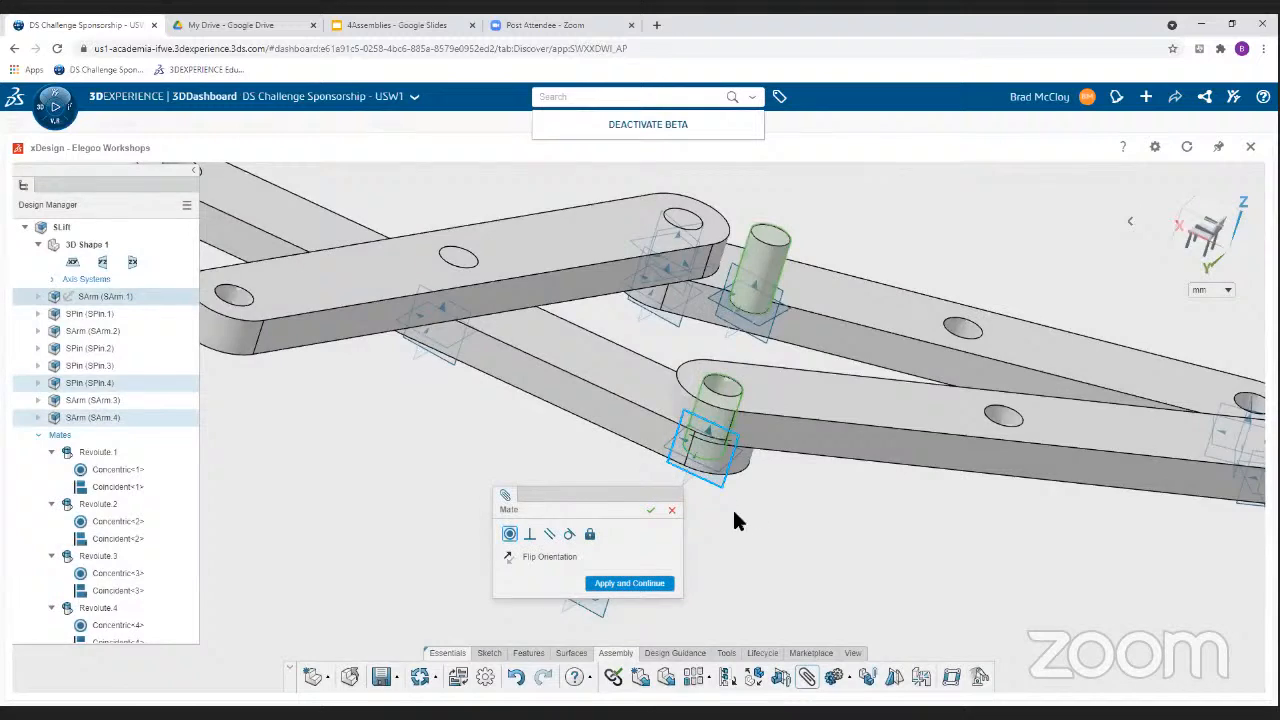
pyautogui.moveTo(786, 534)
pyautogui.mouseDown(button='middle')
pyautogui.moveTo(792, 489)
pyautogui.moveTo(777, 540)
pyautogui.moveTo(768, 518)
pyautogui.mouseUp(button='middle')
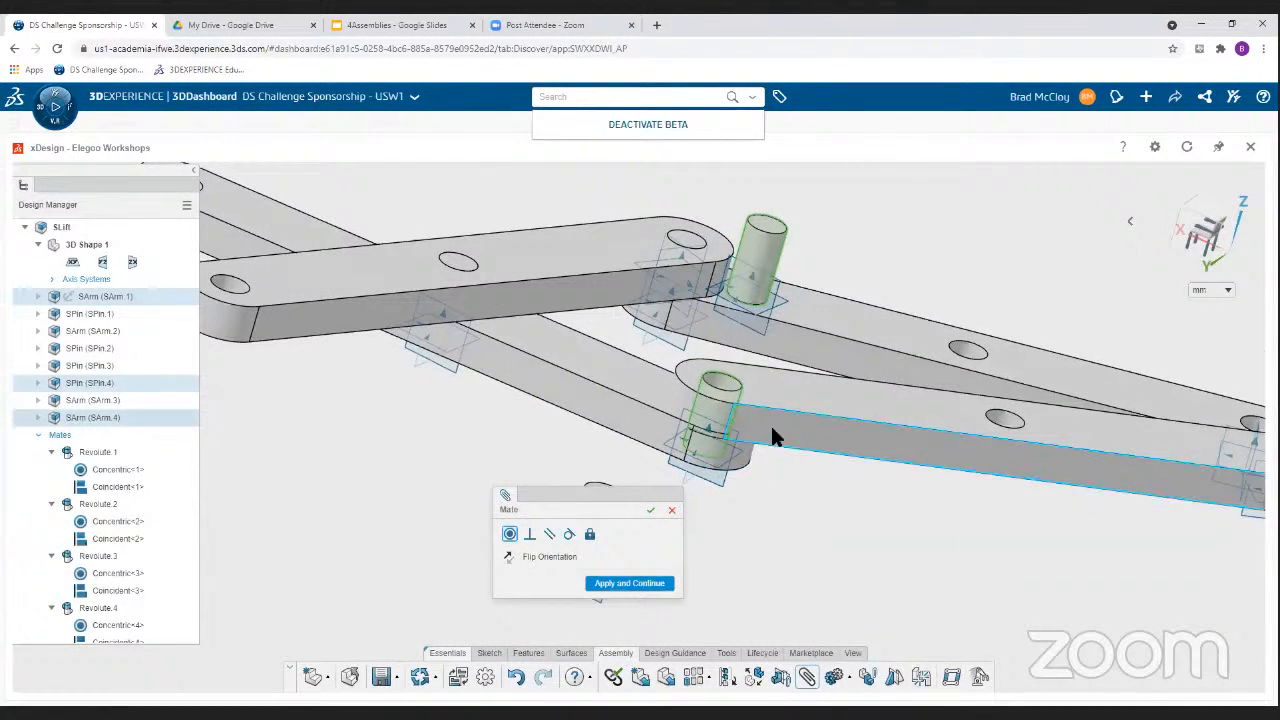
pyautogui.moveTo(745, 465); pyautogui.dragTo(680, 418, button='middle')
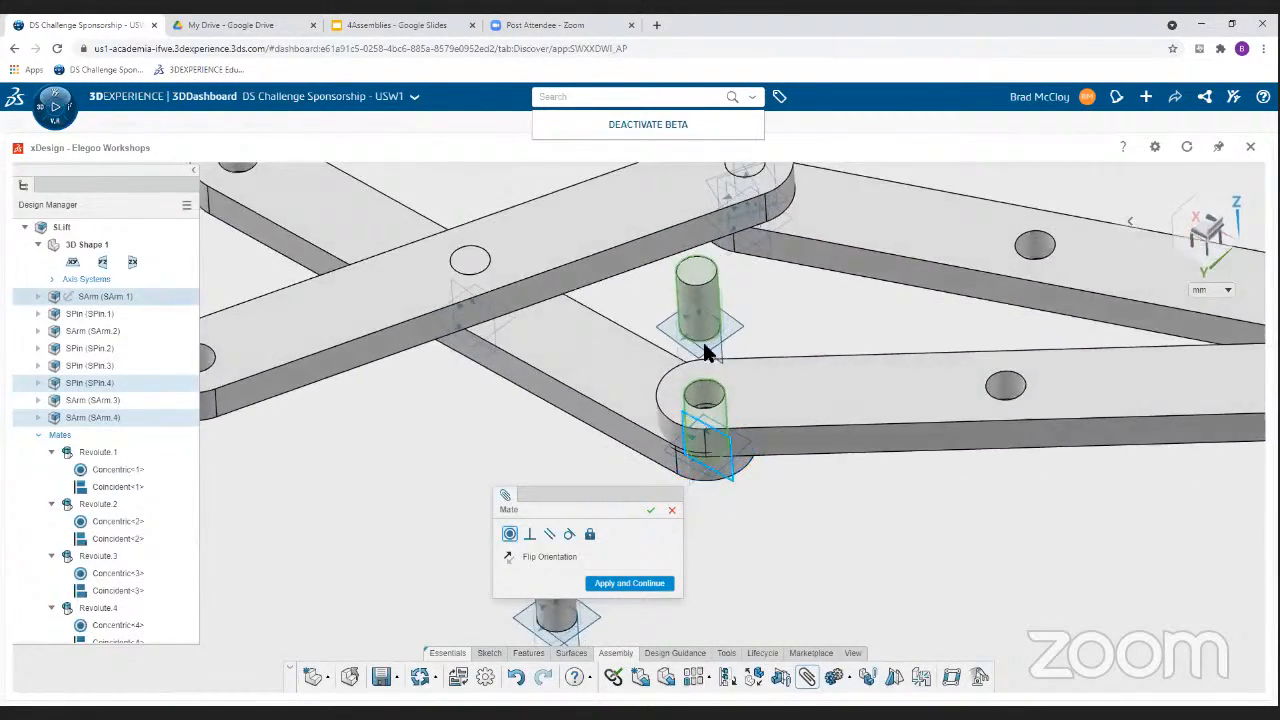
pyautogui.click(644, 584)
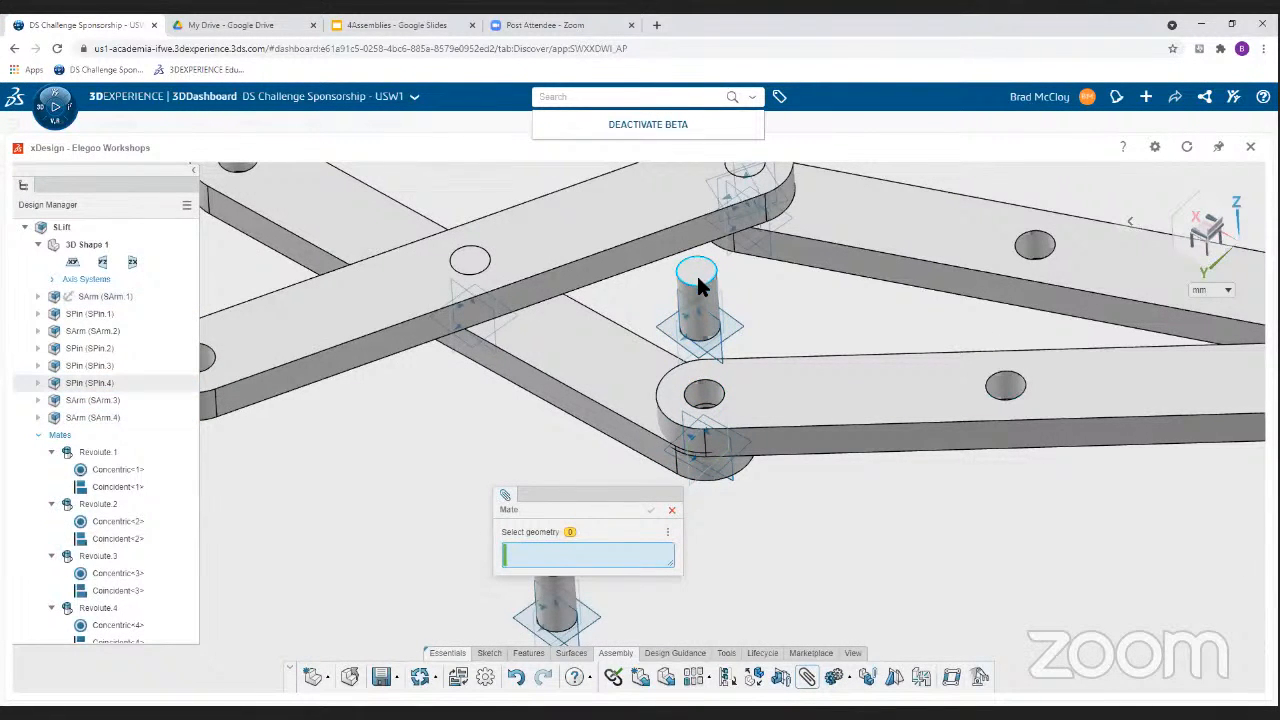
# - Add a coincident mate between the fourth arm's top face and the top face of that pin
pyautogui.moveTo(740, 475); pyautogui.dragTo(737, 394, button='middle')
pyautogui.click(740, 392)
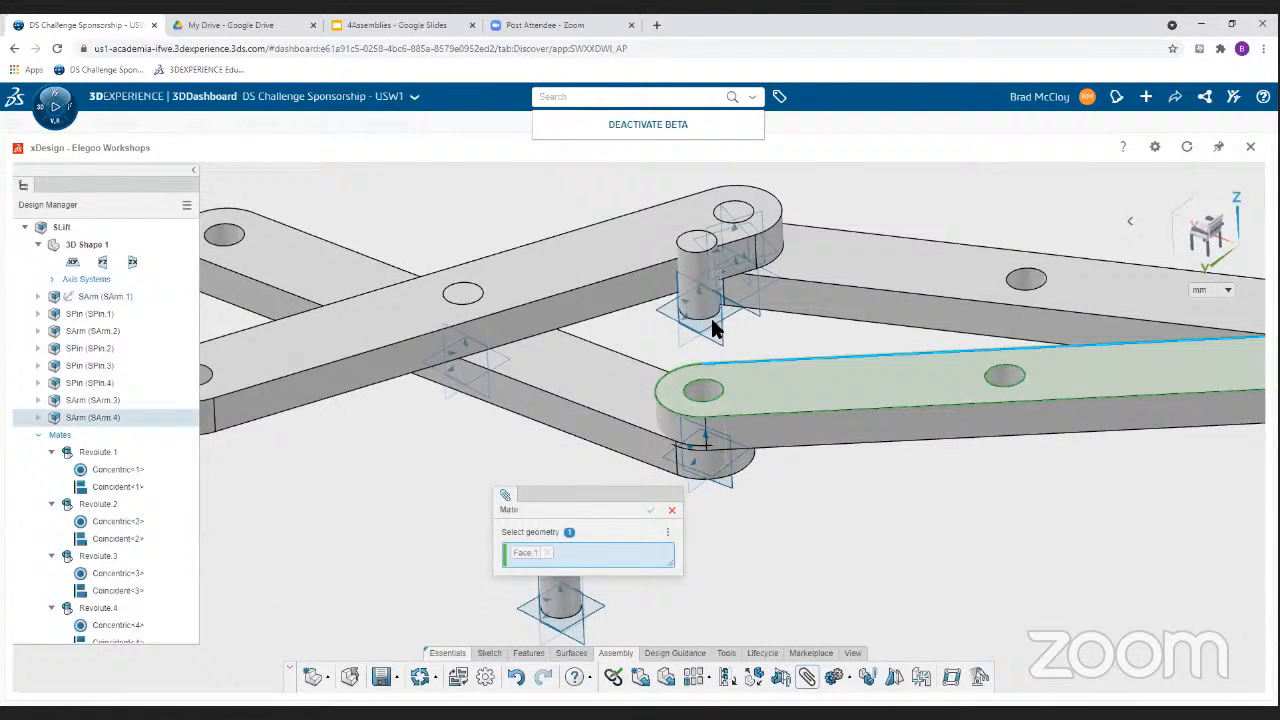
pyautogui.click(686, 250)
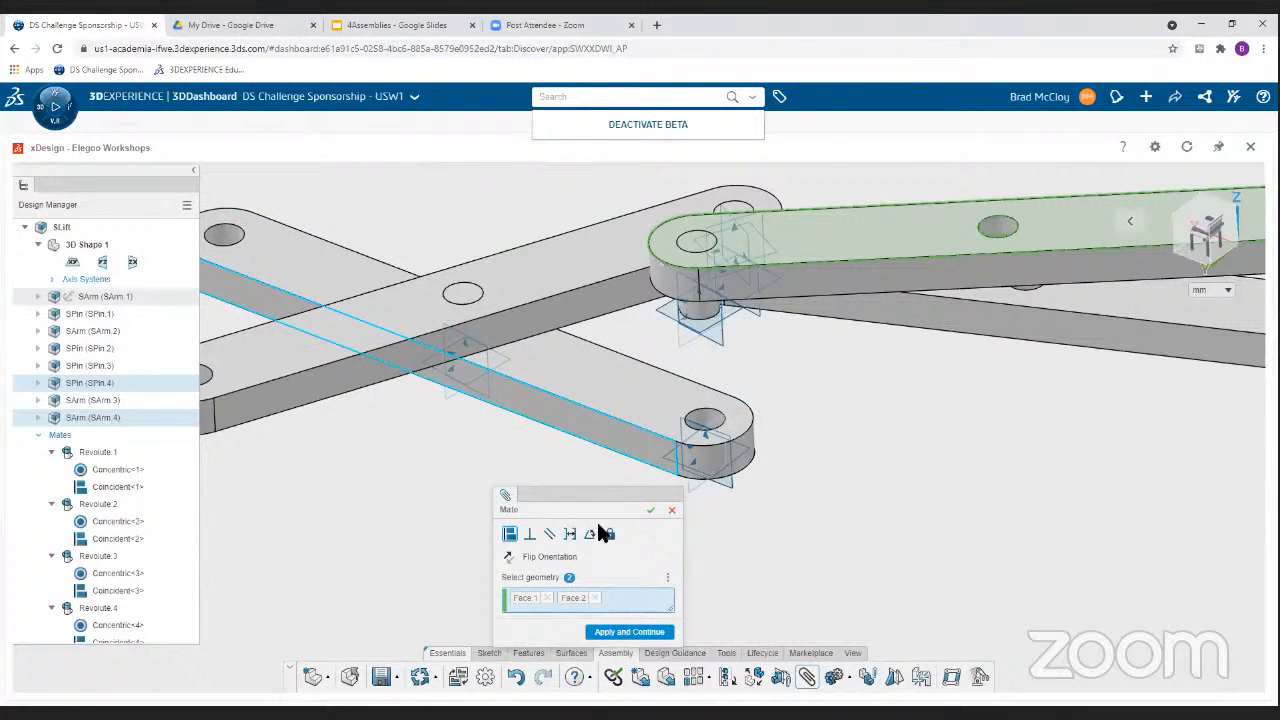
pyautogui.moveTo(606, 476); pyautogui.dragTo(520, 420)
pyautogui.click(540, 558)
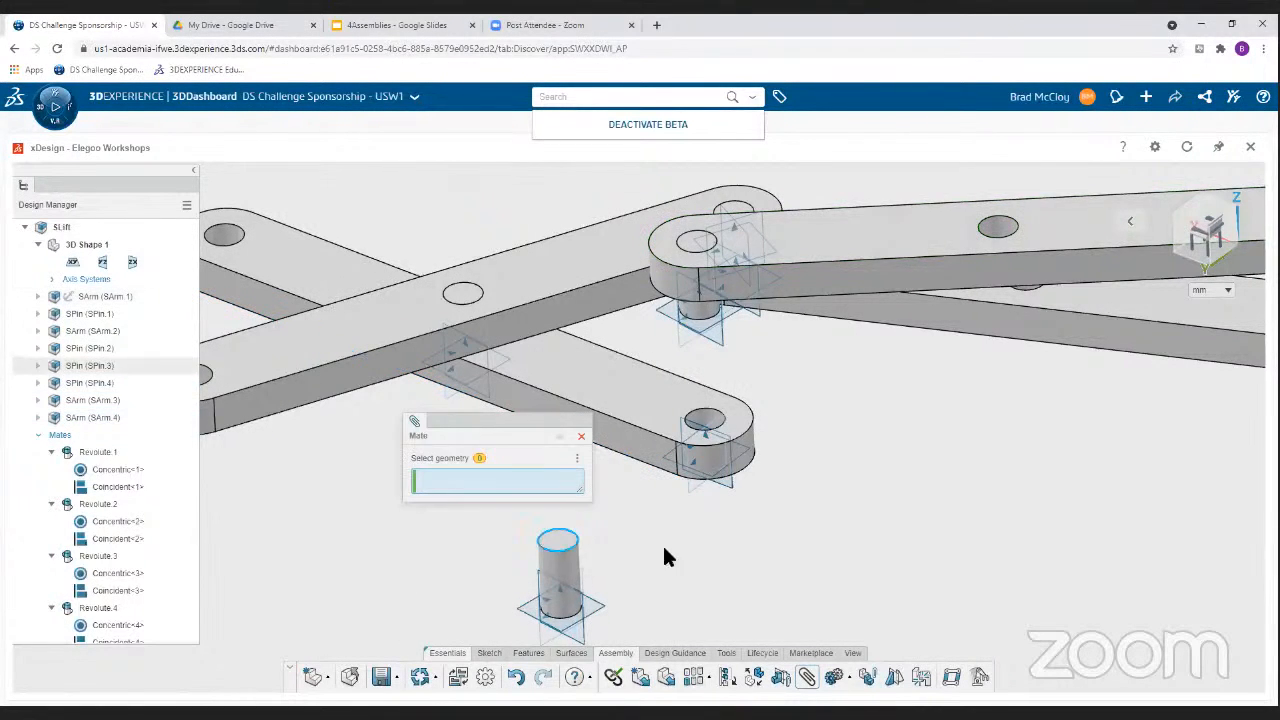
# - Add a coincident mate between the same pin's bottom face and the first arm's underside, and finish mating
pyautogui.moveTo(728, 537); pyautogui.dragTo(706, 291, button='middle')
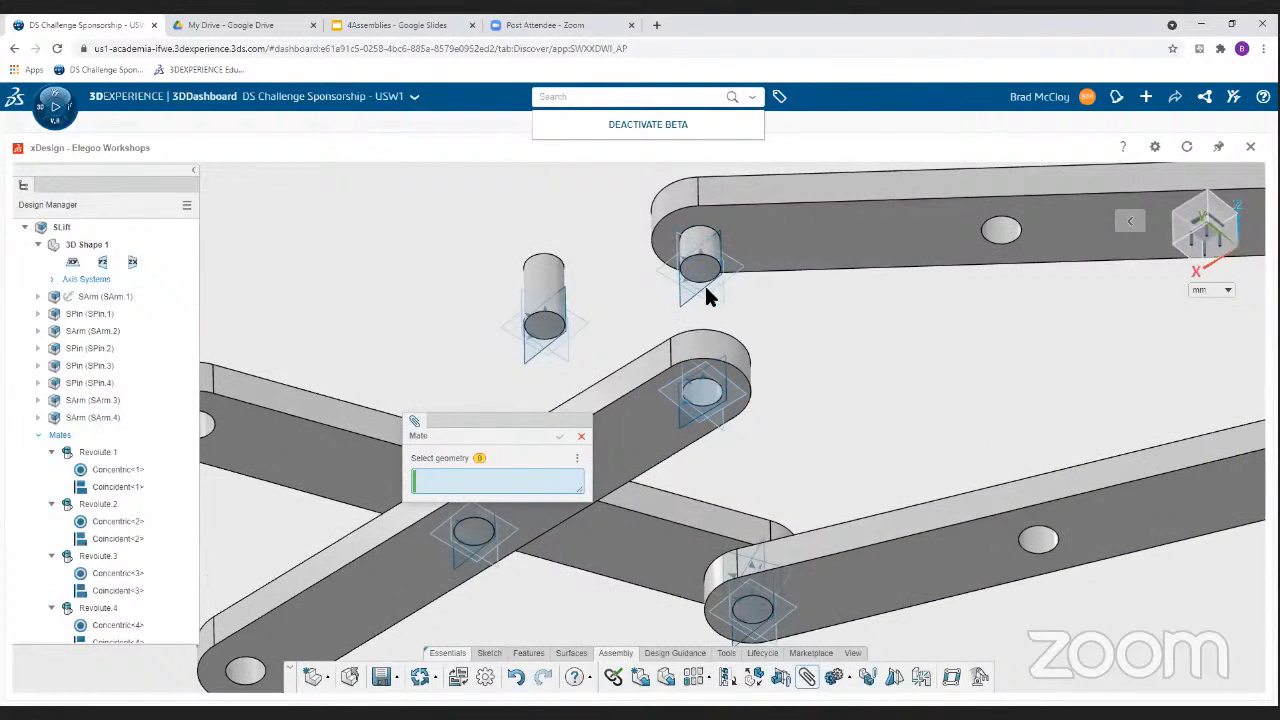
pyautogui.click(703, 270)
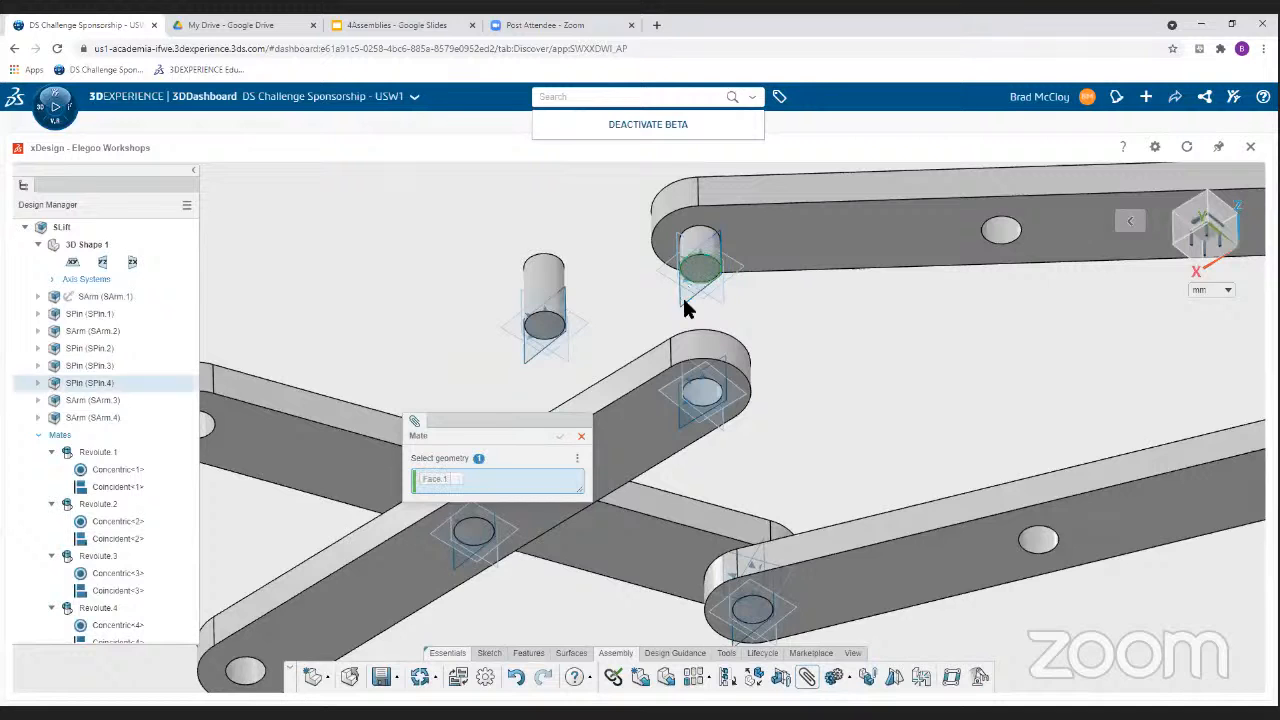
pyautogui.click(646, 430)
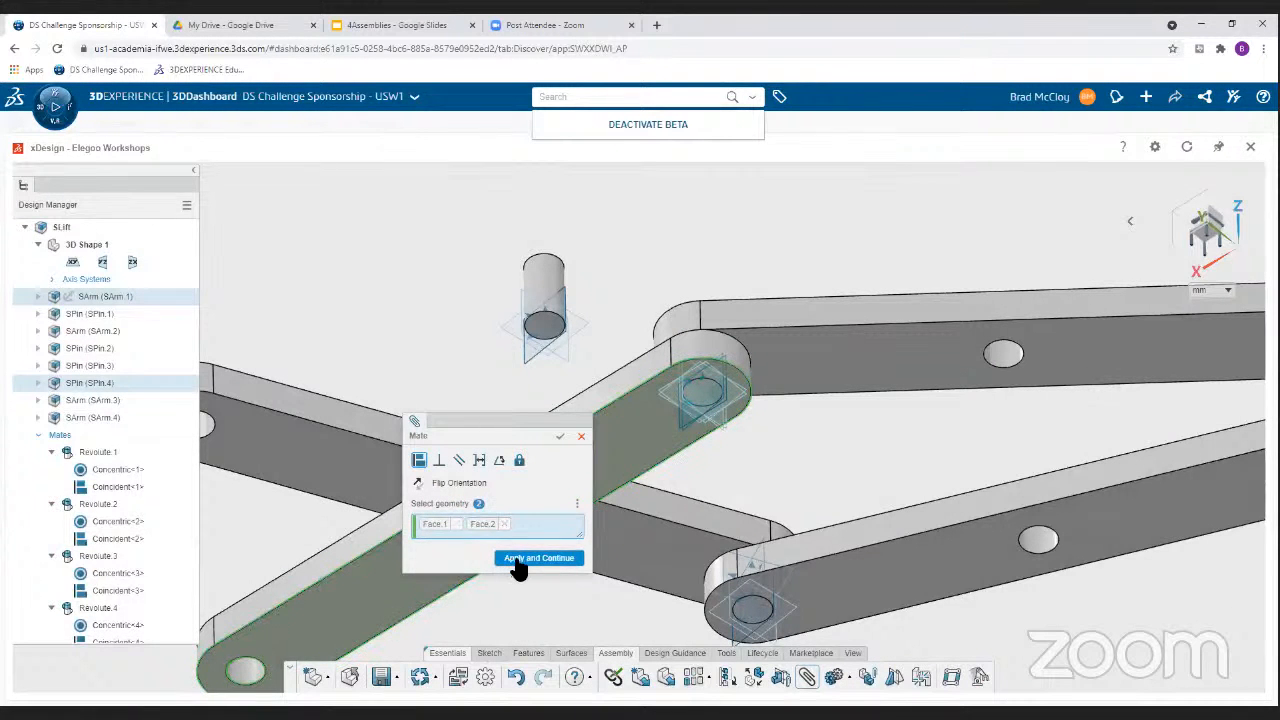
pyautogui.click(560, 439)
# - Start an angle mate between the long side faces of the second arm and the first arm
pyautogui.click(686, 423)
pyautogui.moveTo(686, 423); pyautogui.dragTo(918, 551, button='middle')
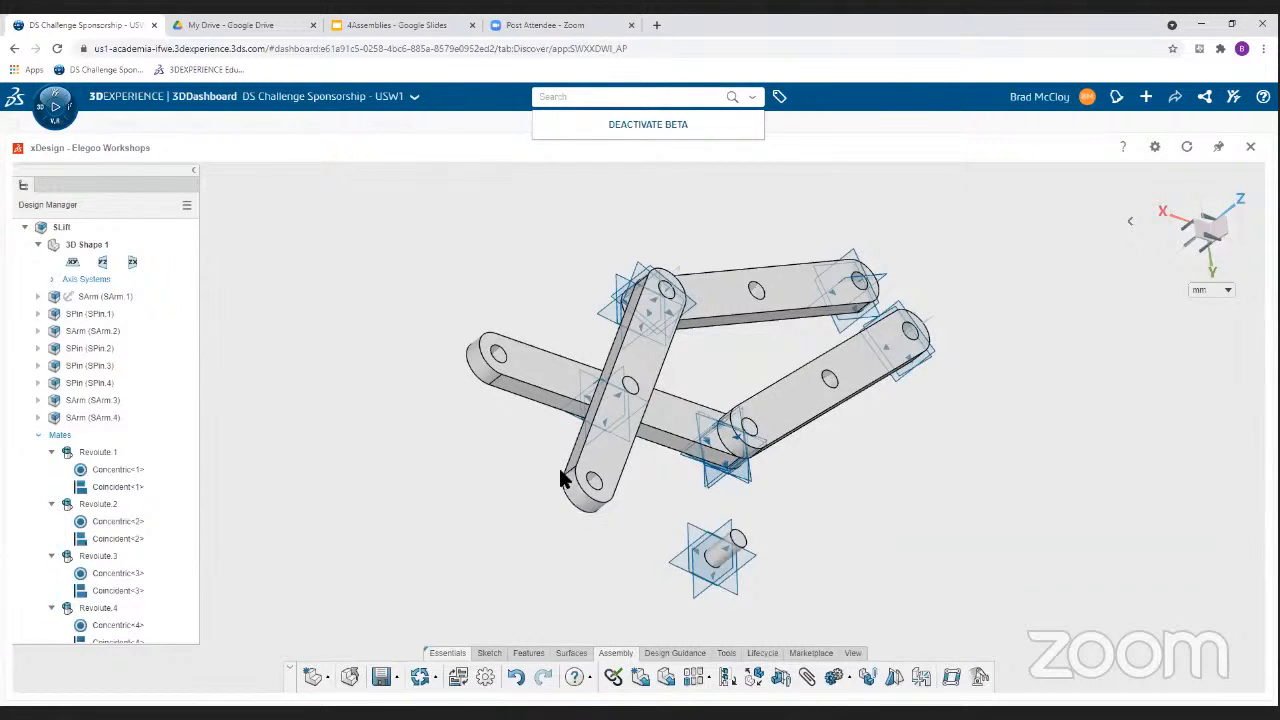
pyautogui.moveTo(520, 447); pyautogui.dragTo(440, 377, button='middle')
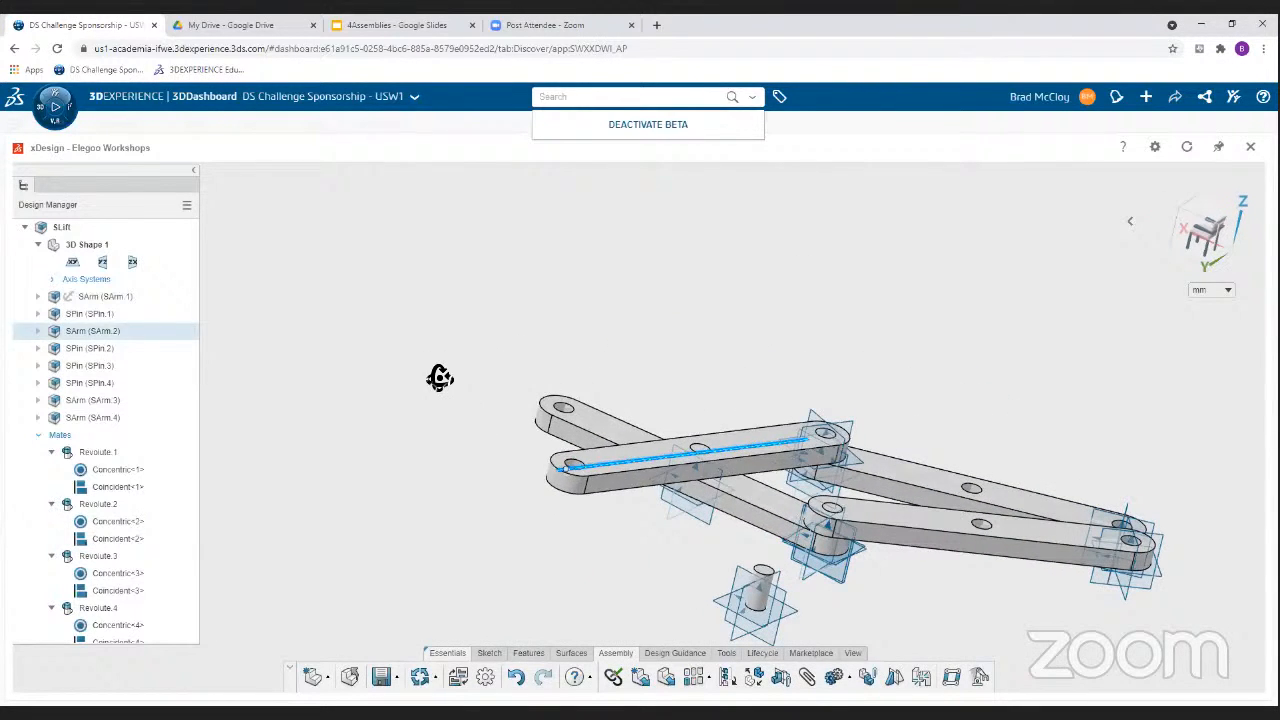
pyautogui.click(625, 484)
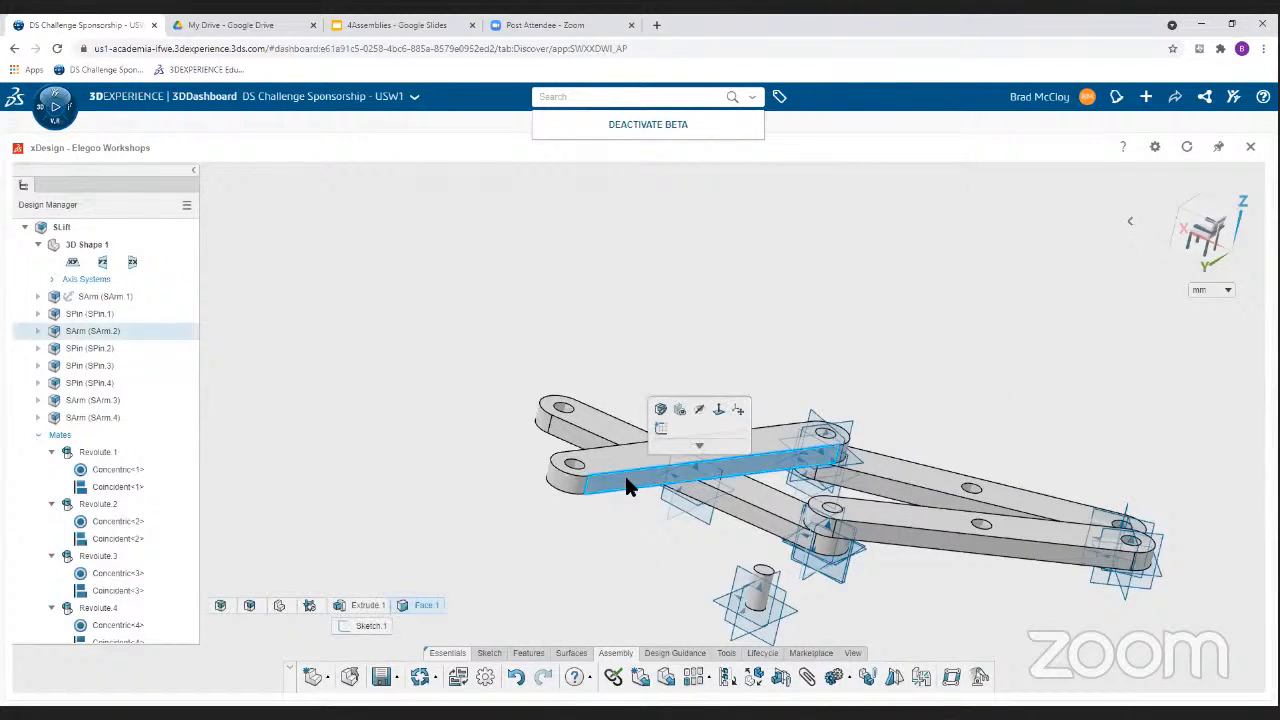
pyautogui.click(750, 512)
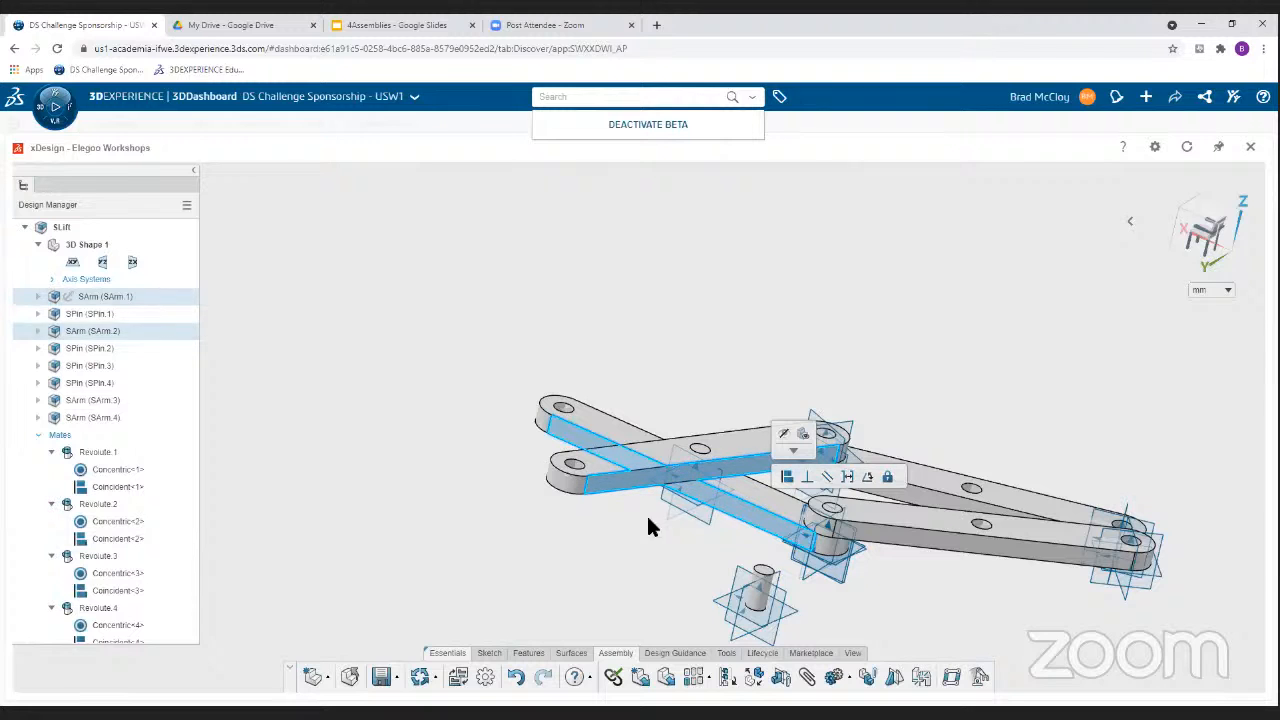
pyautogui.click(868, 477)
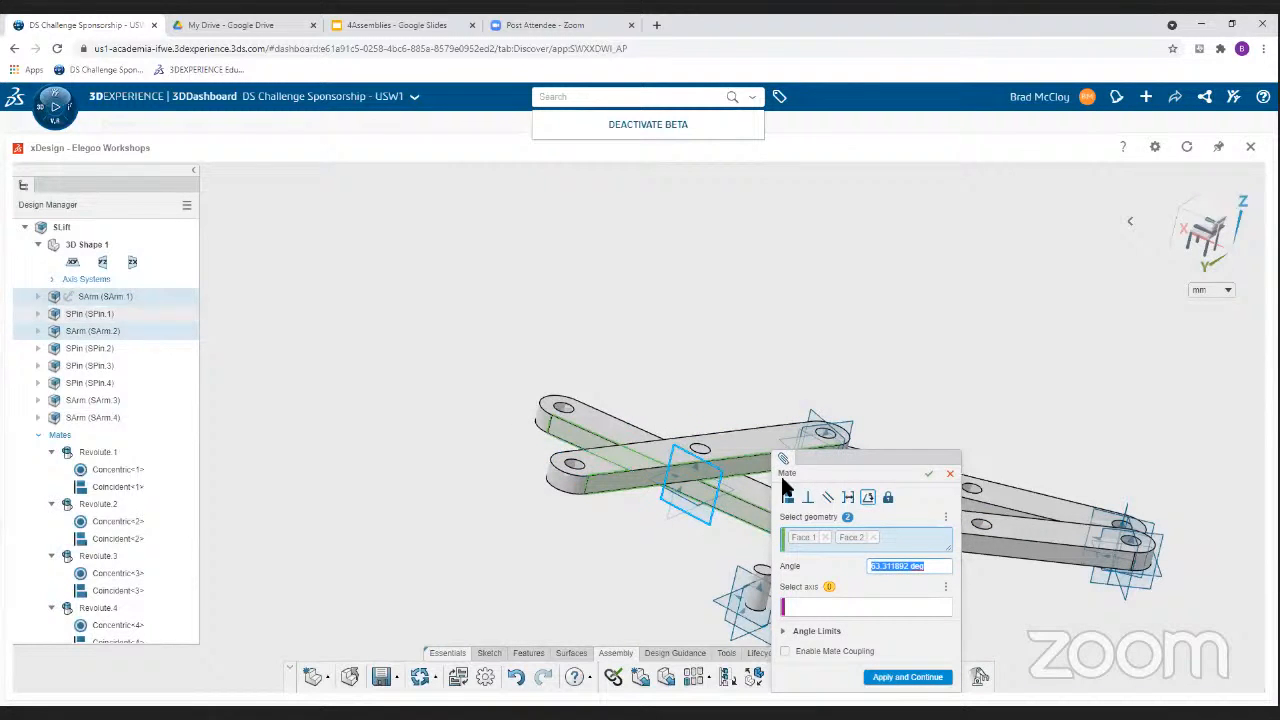
pyautogui.moveTo(826, 463); pyautogui.dragTo(901, 236)
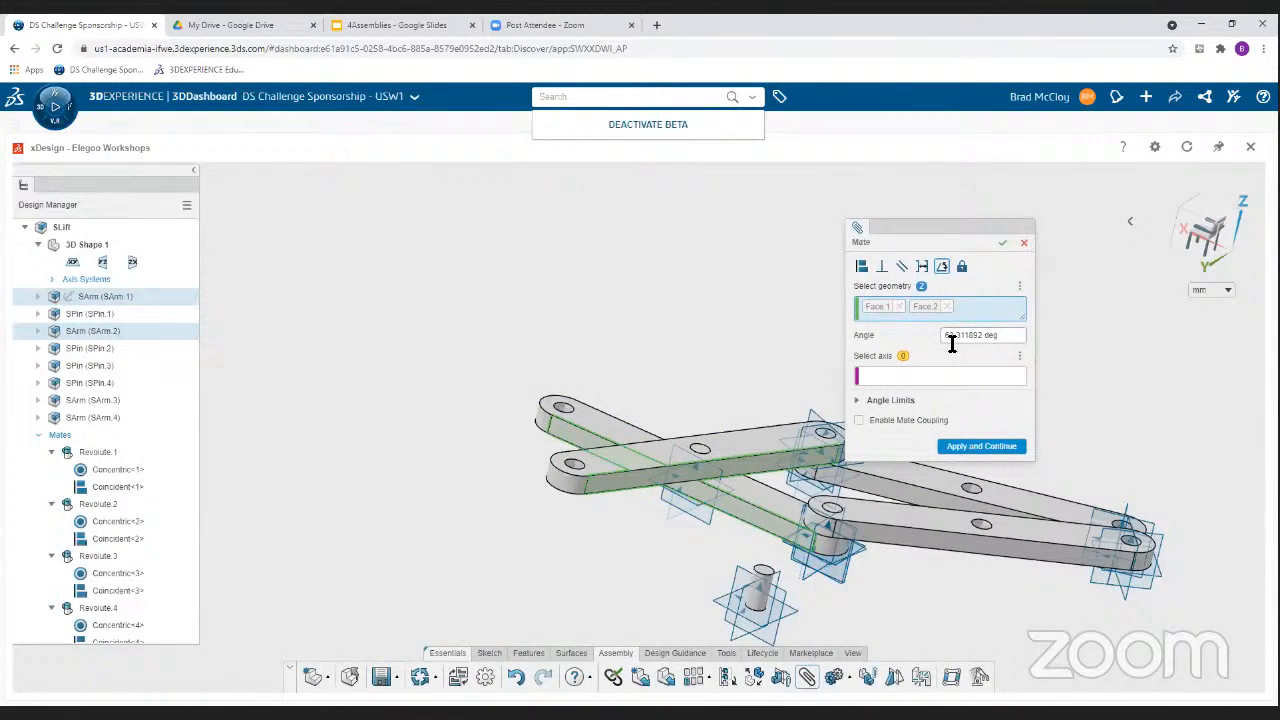
# - Limit the angle mate to a minimum of 30 deg and a maximum of 150 deg, and confirm it
pyautogui.click(857, 401)
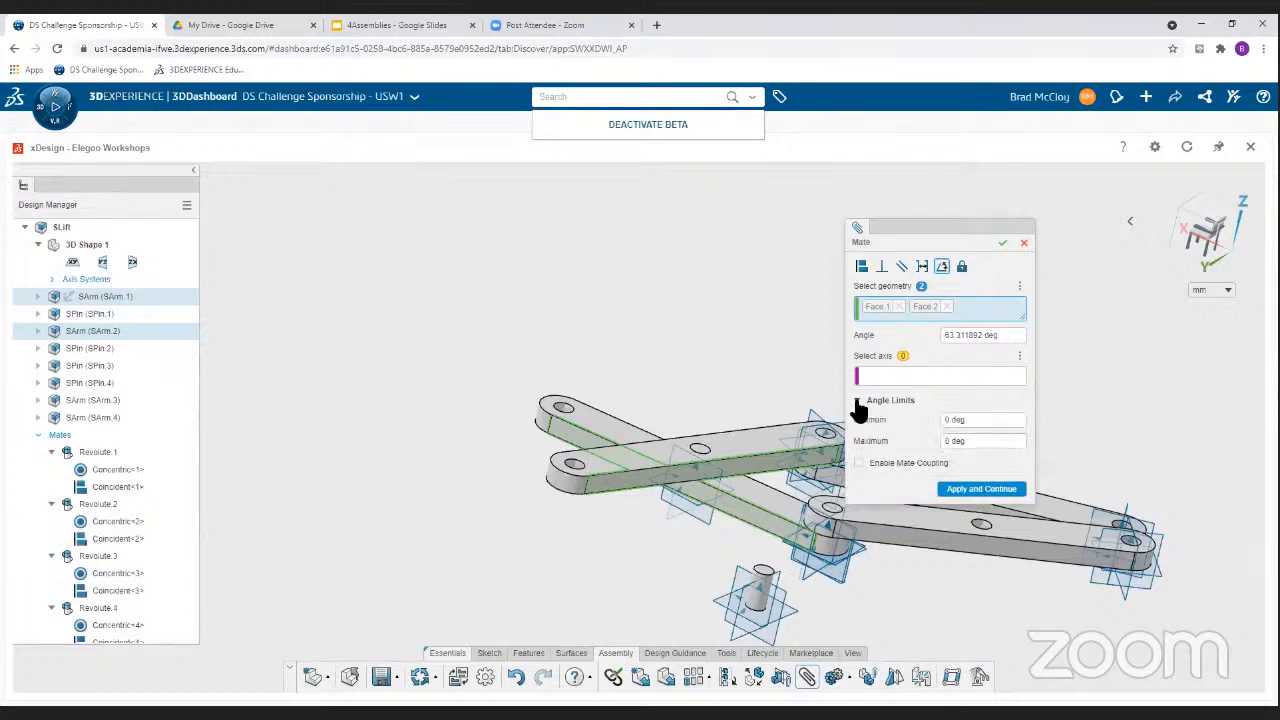
pyautogui.click(978, 442)
pyautogui.write('0')
pyautogui.press('Return')
pyautogui.write('150')
pyautogui.press('Return')
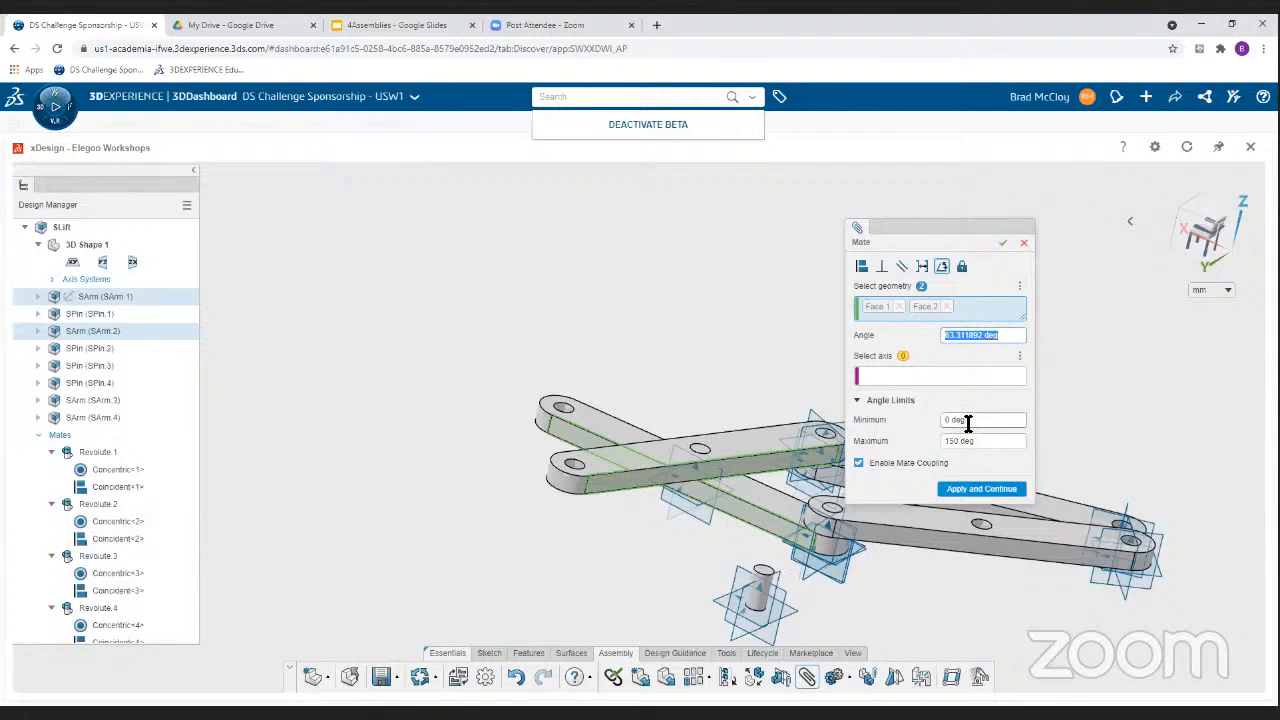
pyautogui.click(968, 420)
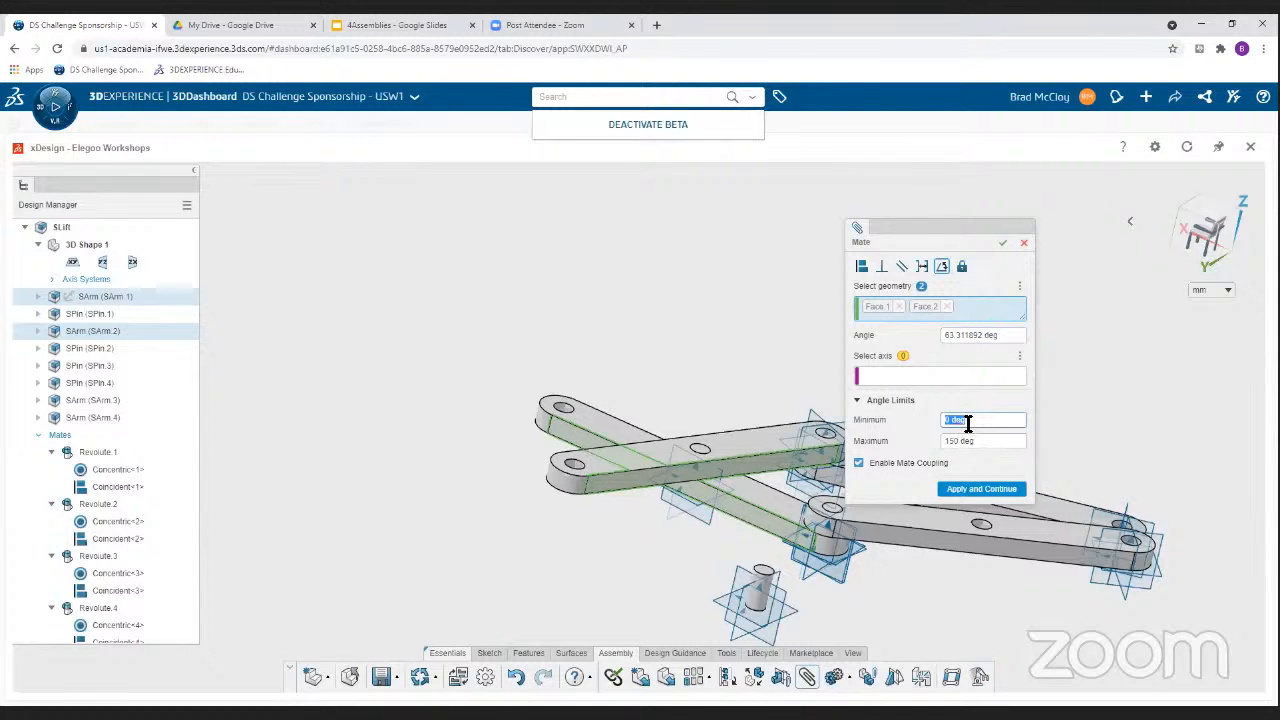
pyautogui.write('30')
pyautogui.click(965, 441)
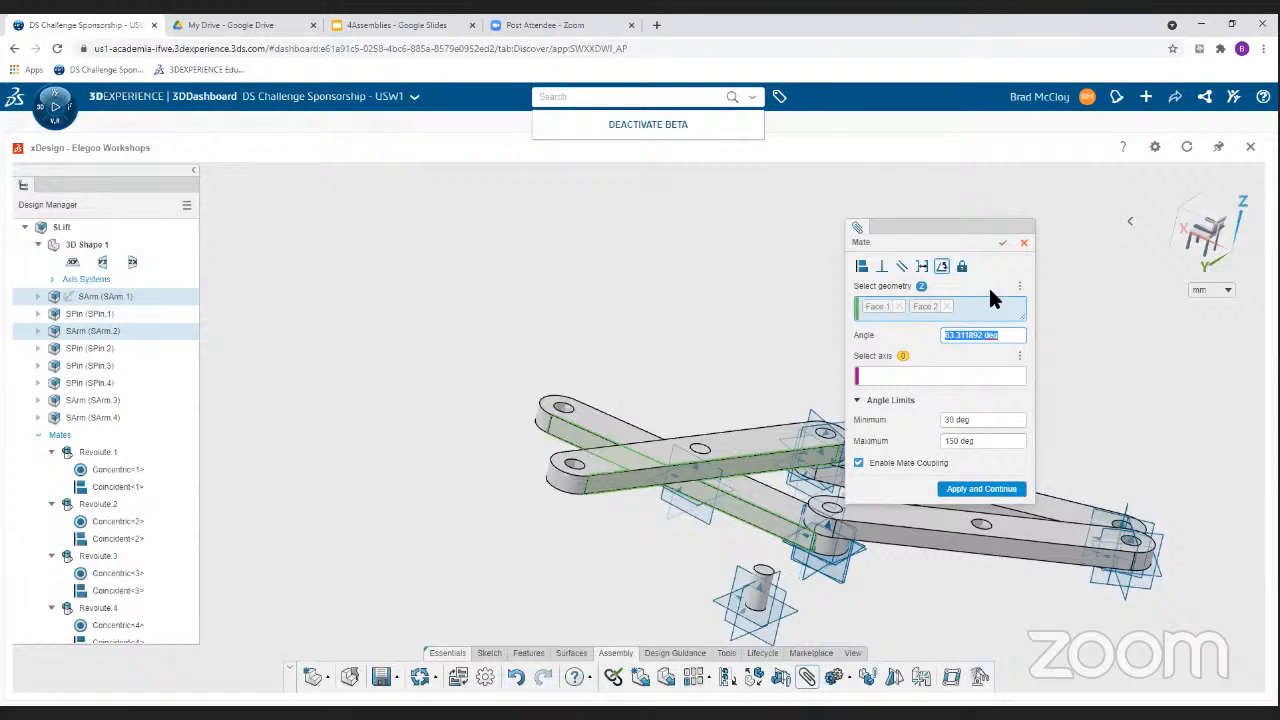
pyautogui.click(1002, 246)
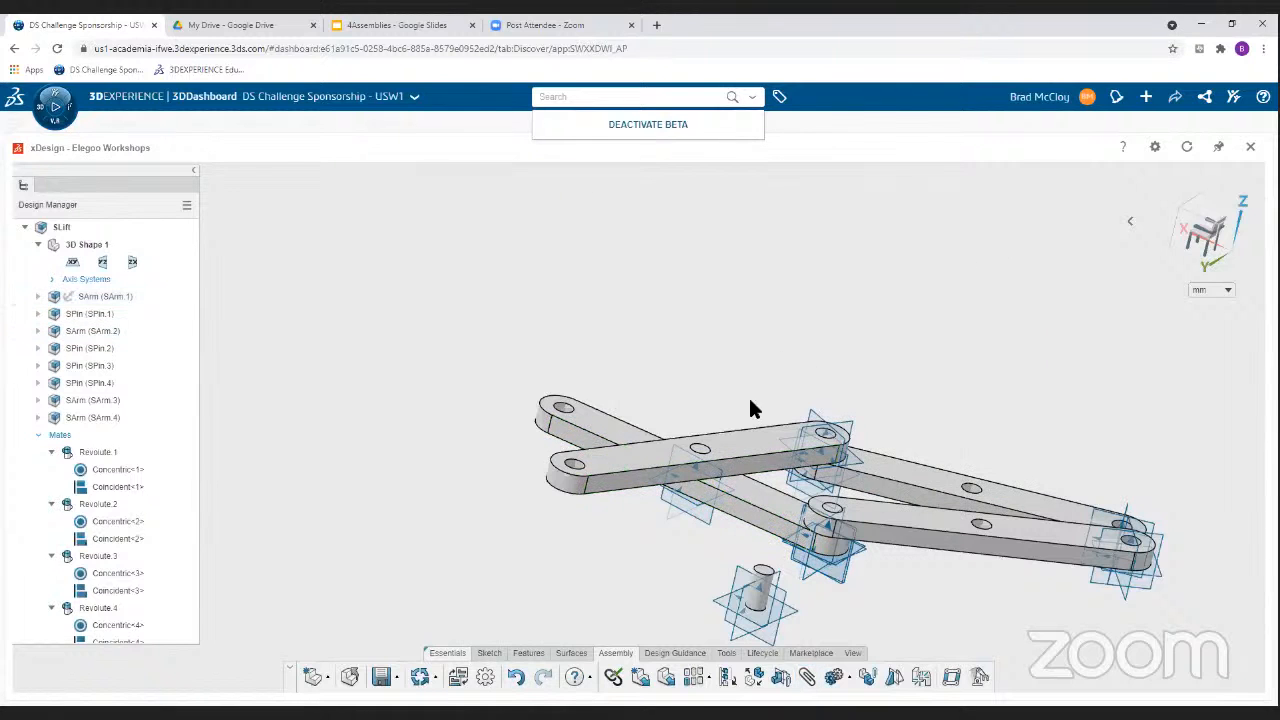
# - Swing the second arm back and forth by its free end to test the angle limits against the first arm
pyautogui.moveTo(725, 412); pyautogui.dragTo(583, 548)
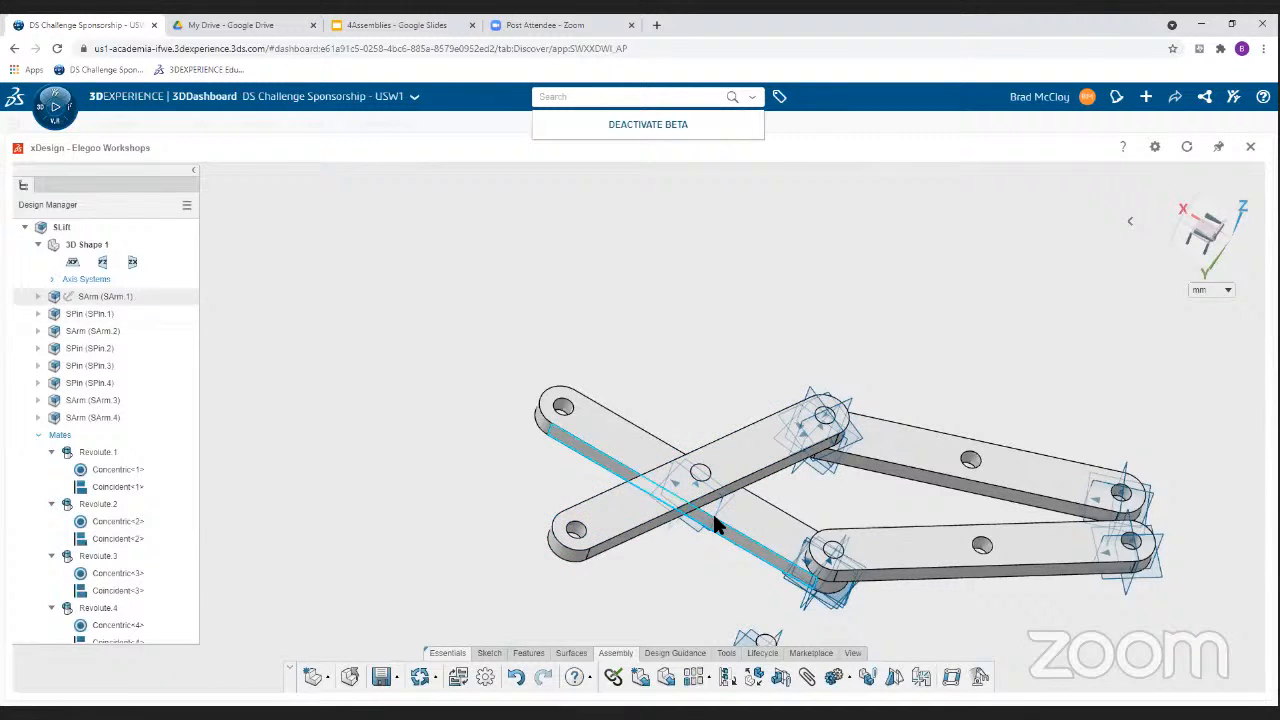
pyautogui.scroll(-3, 68, 505)
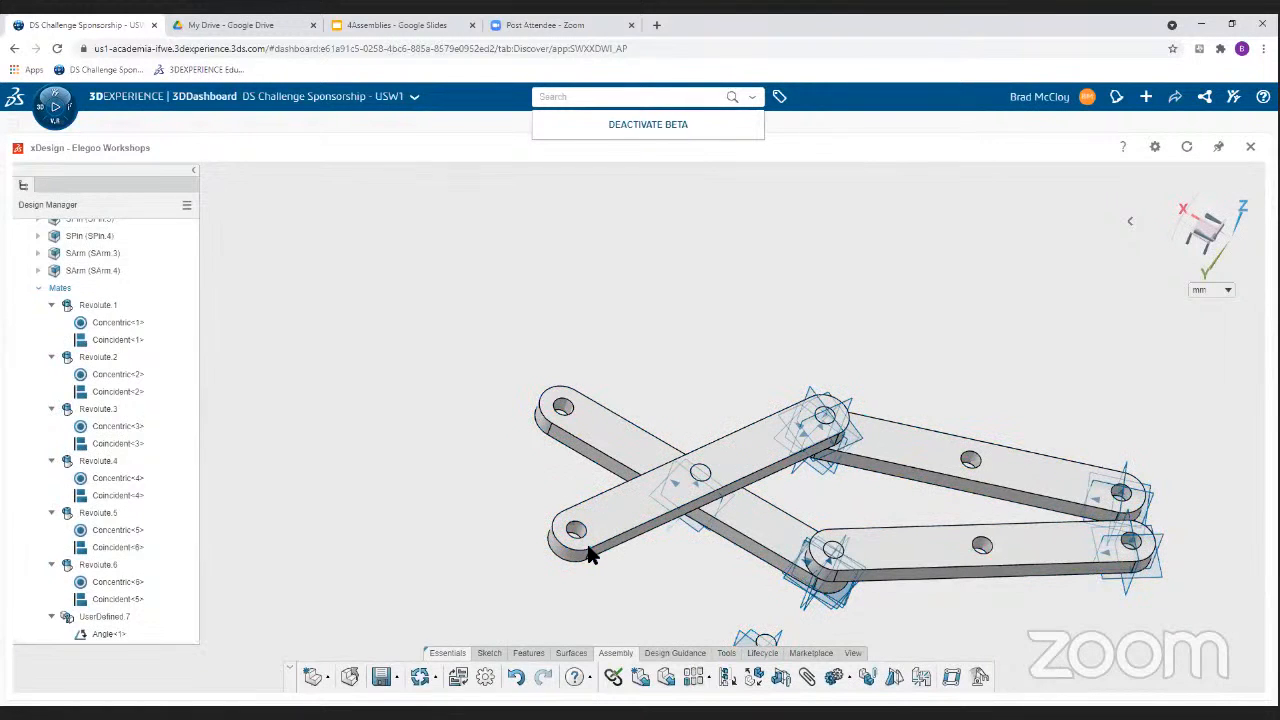
pyautogui.moveTo(578, 542); pyautogui.dragTo(516, 425)
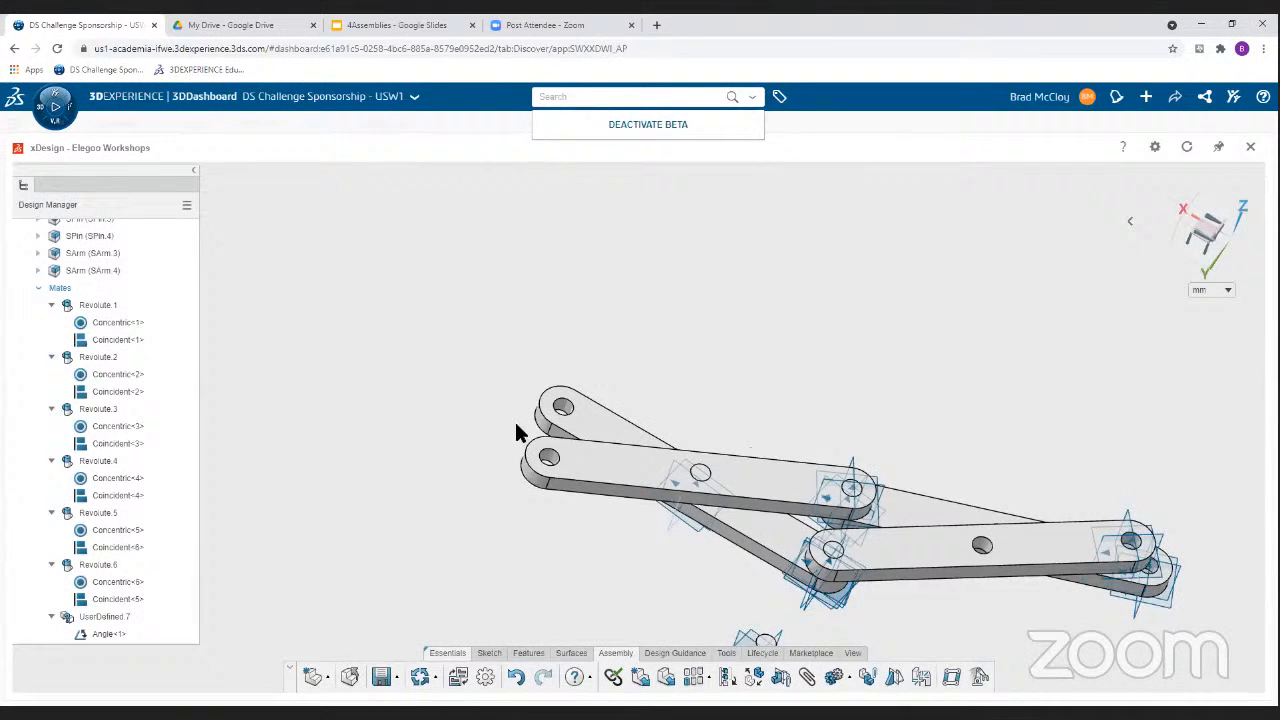
pyautogui.moveTo(524, 520); pyautogui.dragTo(500, 436)
pyautogui.moveTo(515, 517); pyautogui.dragTo(532, 573)
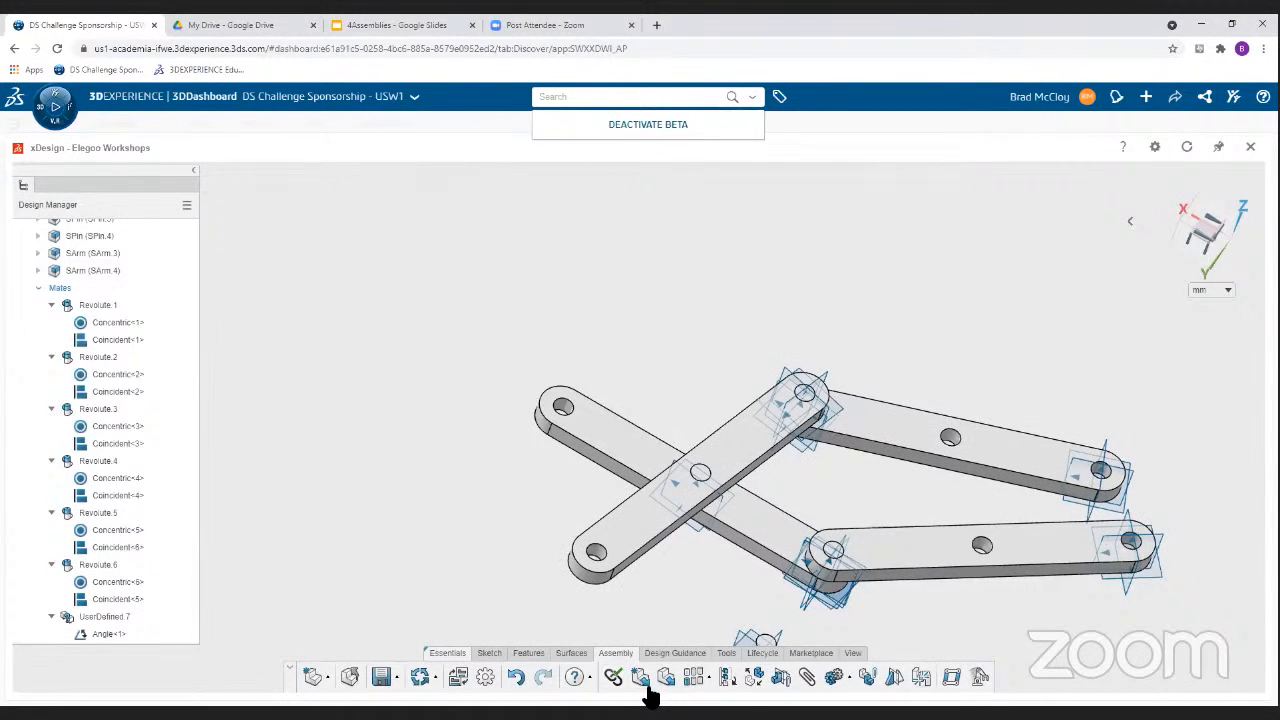
# - Move the linked arms until the two outer SArm copies cross each other near their middle holes
pyautogui.moveTo(647, 688); pyautogui.dragTo(467, 404)
pyautogui.moveTo(507, 578); pyautogui.dragTo(474, 480)
pyautogui.moveTo(482, 523); pyautogui.dragTo(490, 531)
pyautogui.moveTo(687, 412); pyautogui.dragTo(648, 446, button='middle')
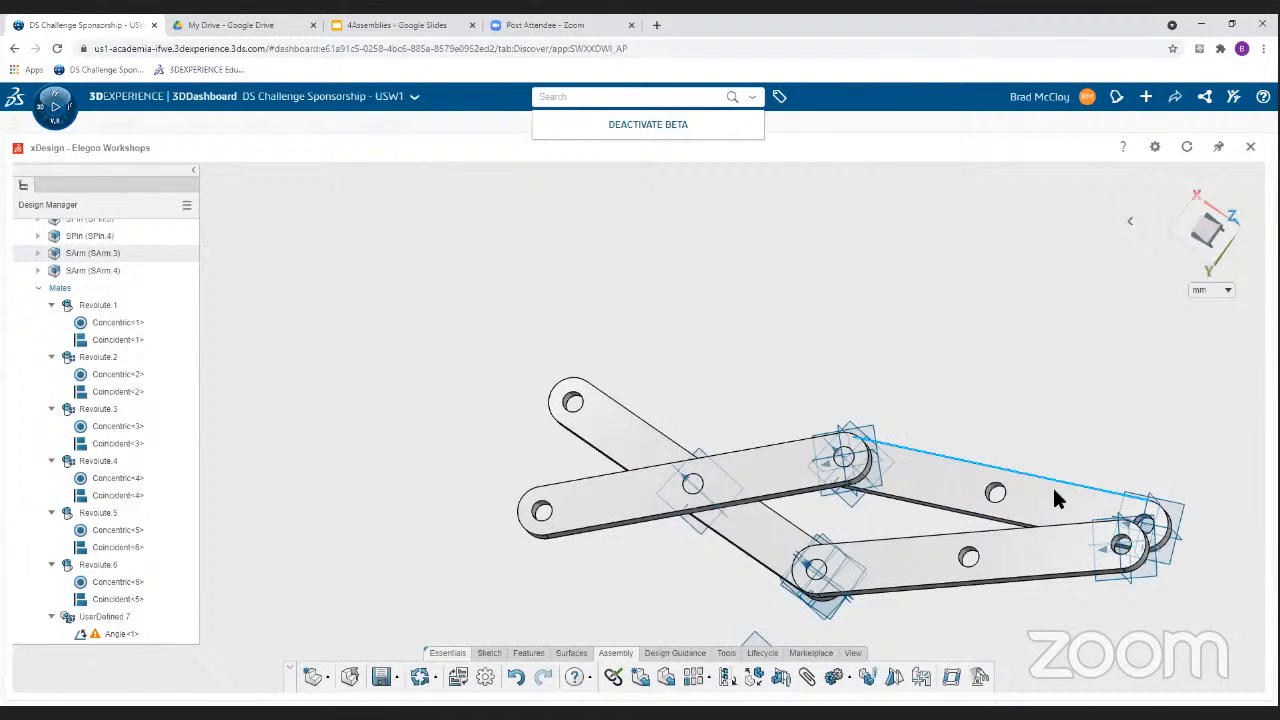
pyautogui.moveTo(1054, 491); pyautogui.dragTo(984, 594)
# - Add a concentric mate joining the loose pin to the middle holes of both outer arms, and continue mating
pyautogui.moveTo(1006, 400); pyautogui.dragTo(826, 577, button='middle')
pyautogui.scroll(5, 738, 595)
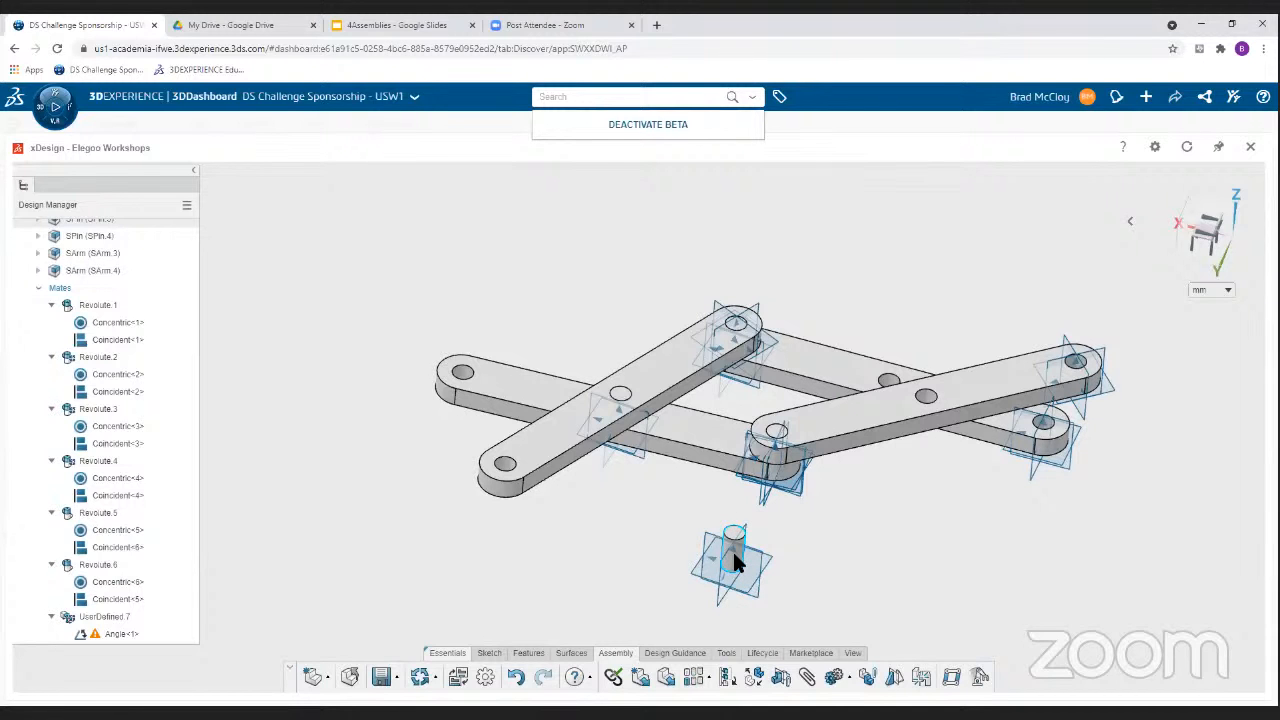
pyautogui.click(734, 555)
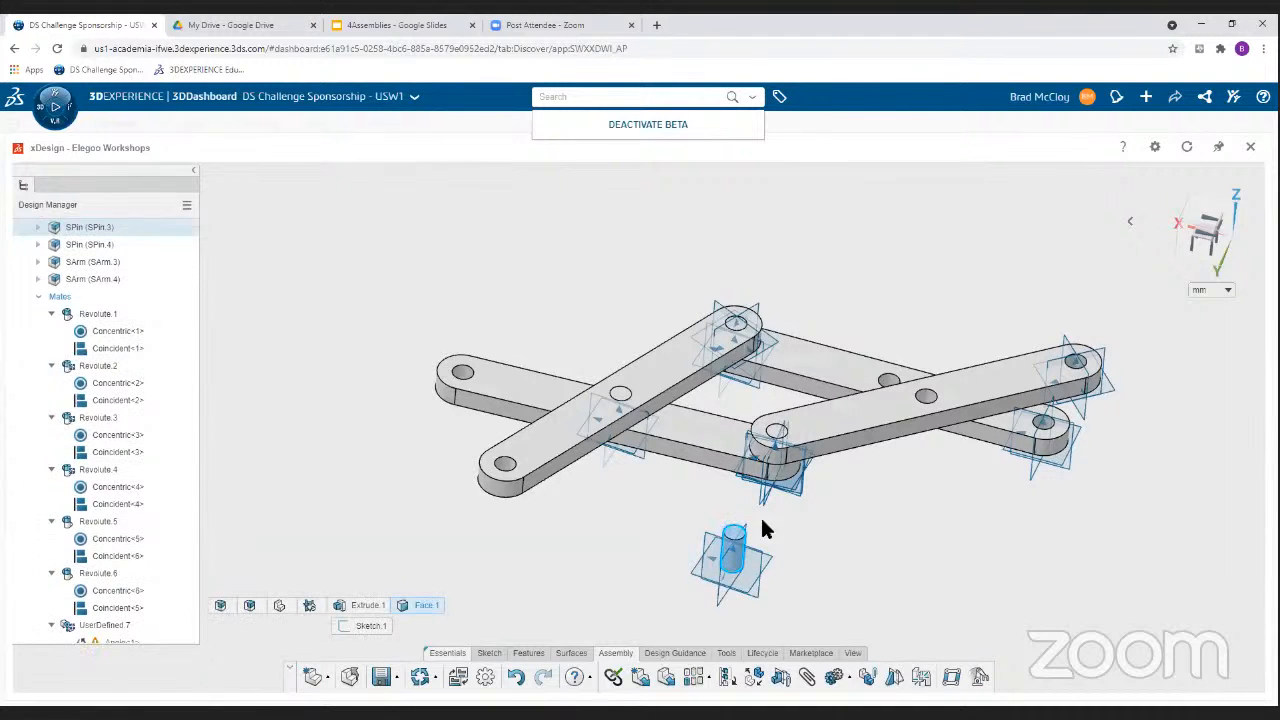
pyautogui.click(922, 392)
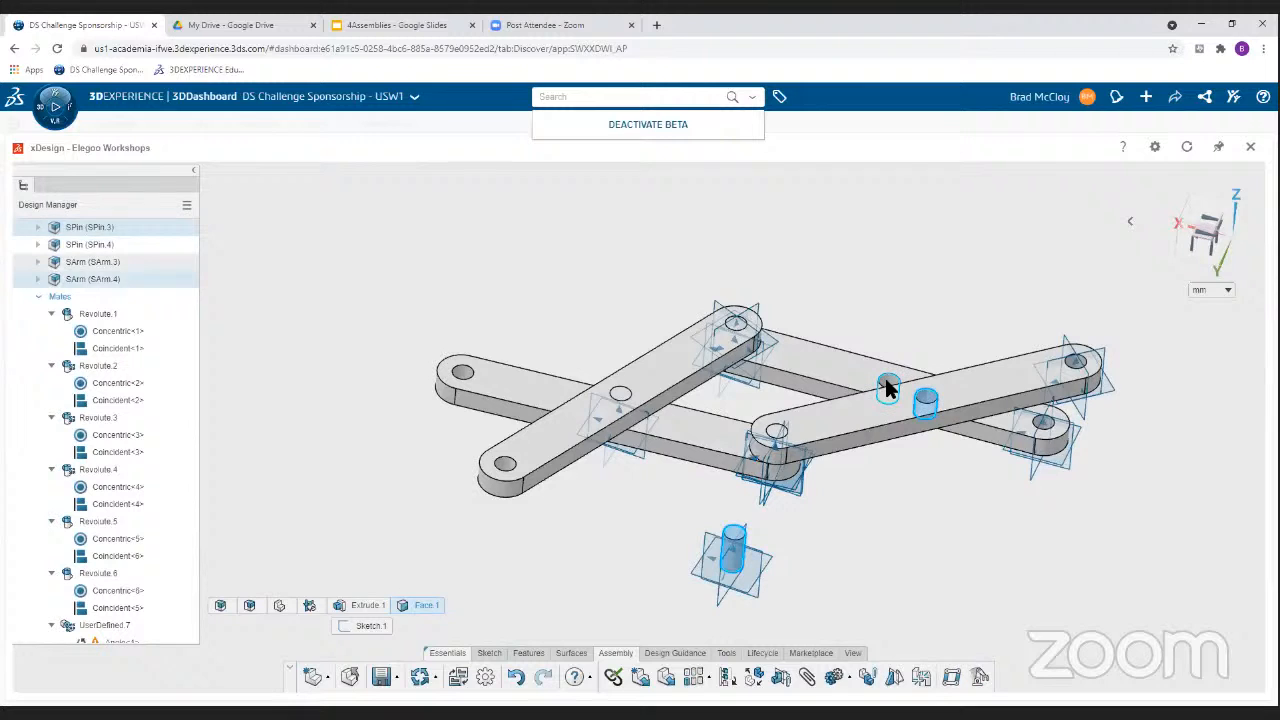
pyautogui.click(887, 388)
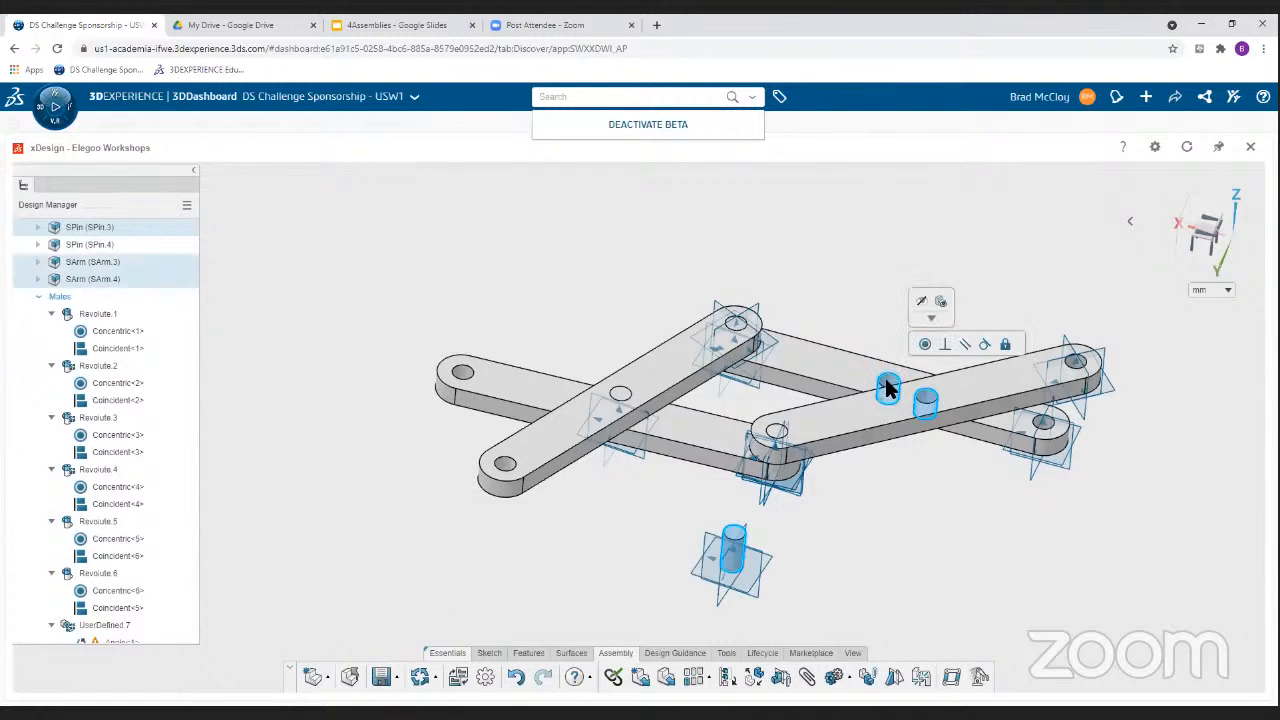
pyautogui.click(925, 345)
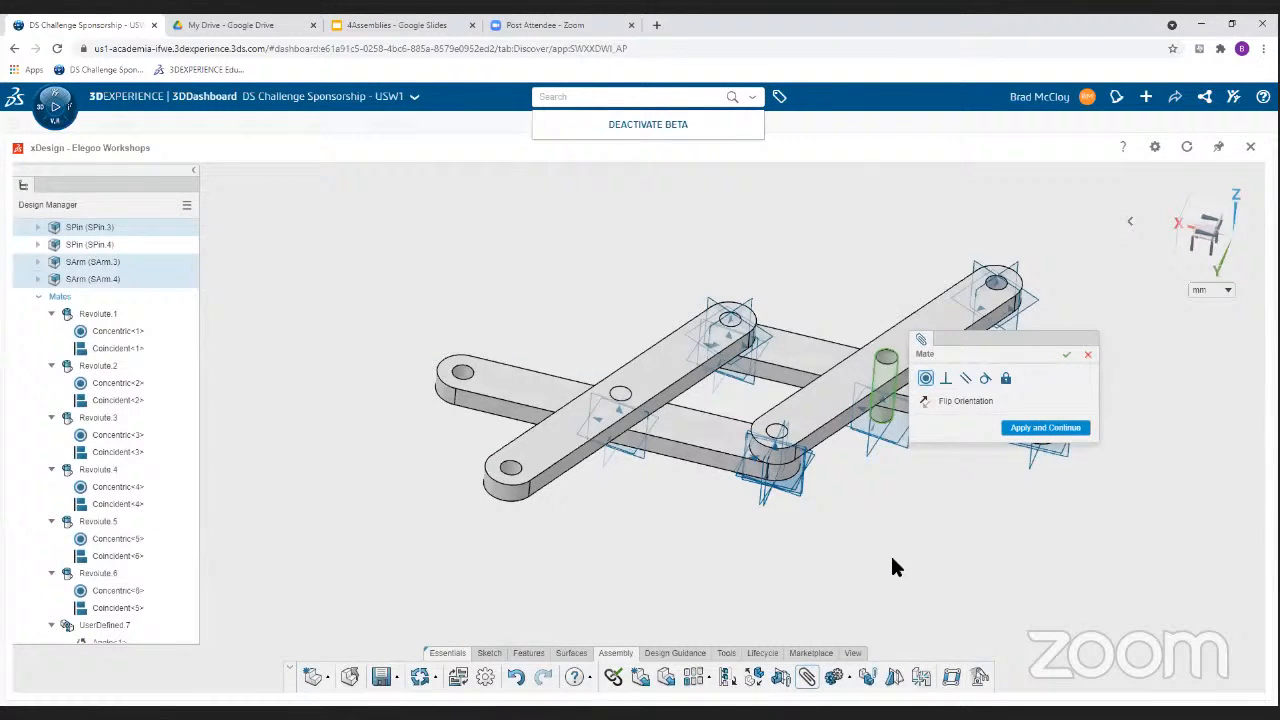
pyautogui.moveTo(890, 553); pyautogui.dragTo(865, 320, button='middle')
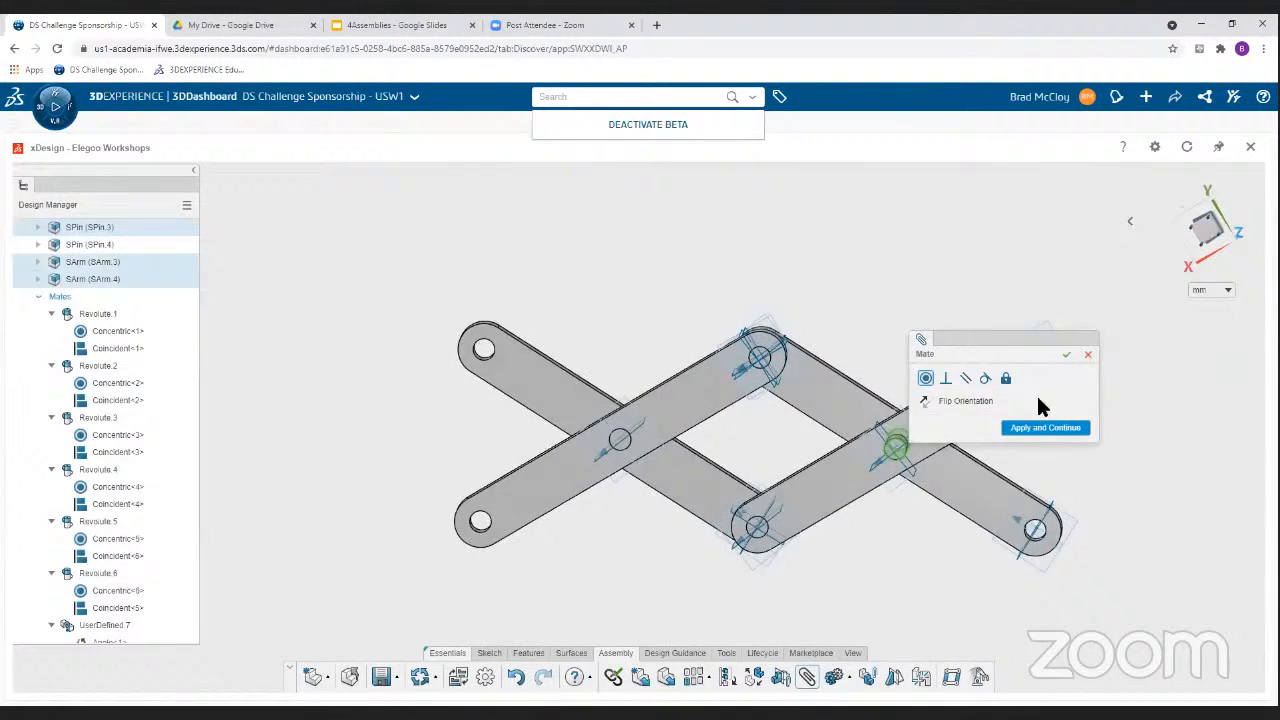
pyautogui.click(1045, 428)
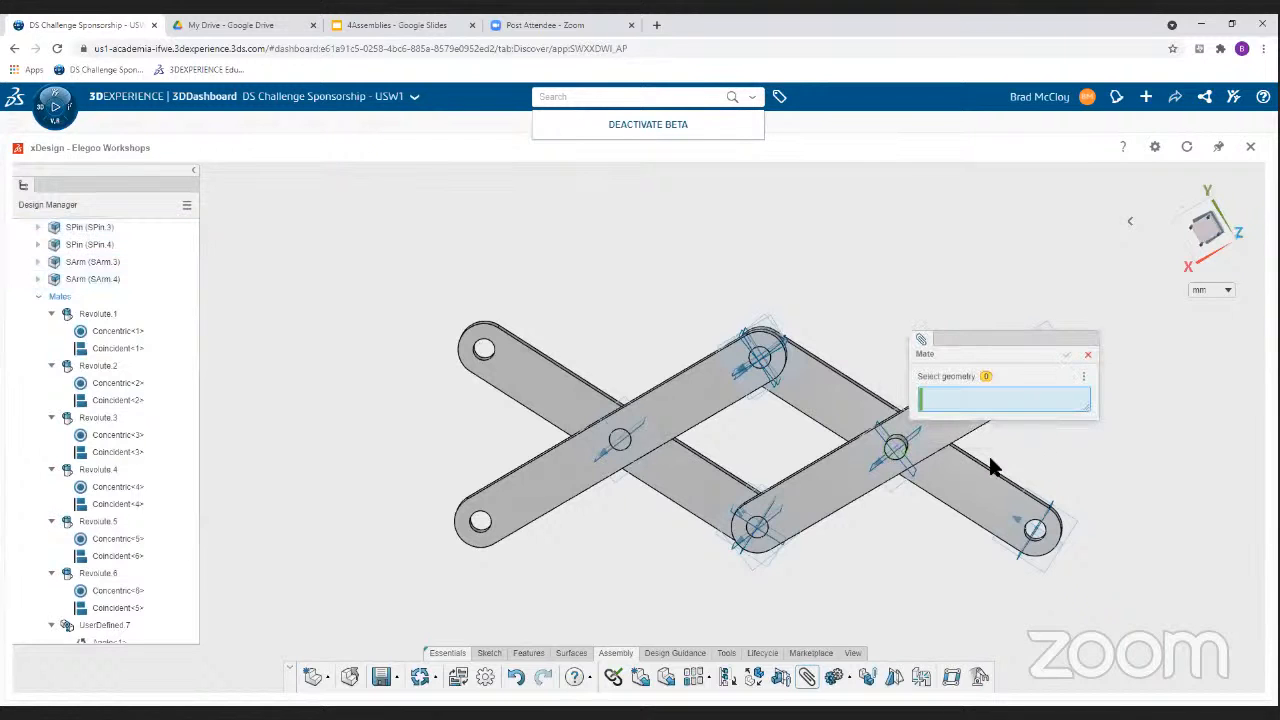
# - Add a coincident mate between the same pin's bottom face and the underside of the lower outer arm, and finish mating
pyautogui.scroll(-5, 893, 485)
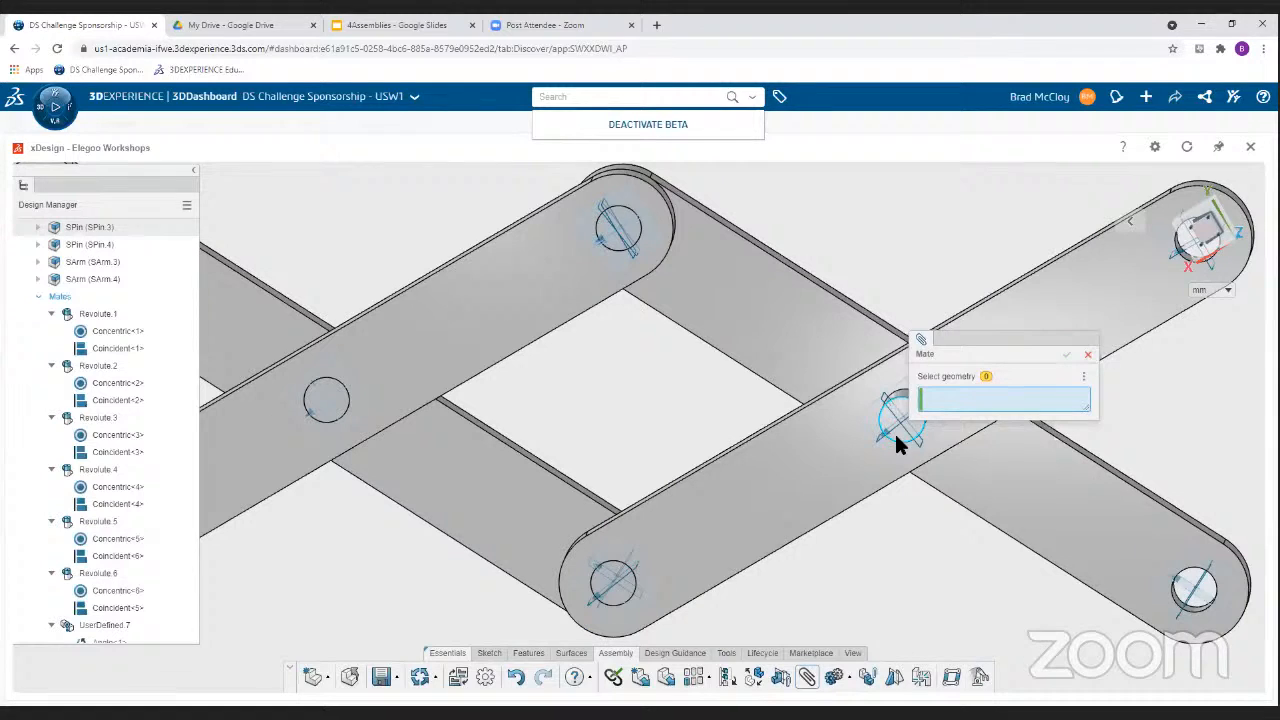
pyautogui.click(894, 431)
pyautogui.click(804, 487)
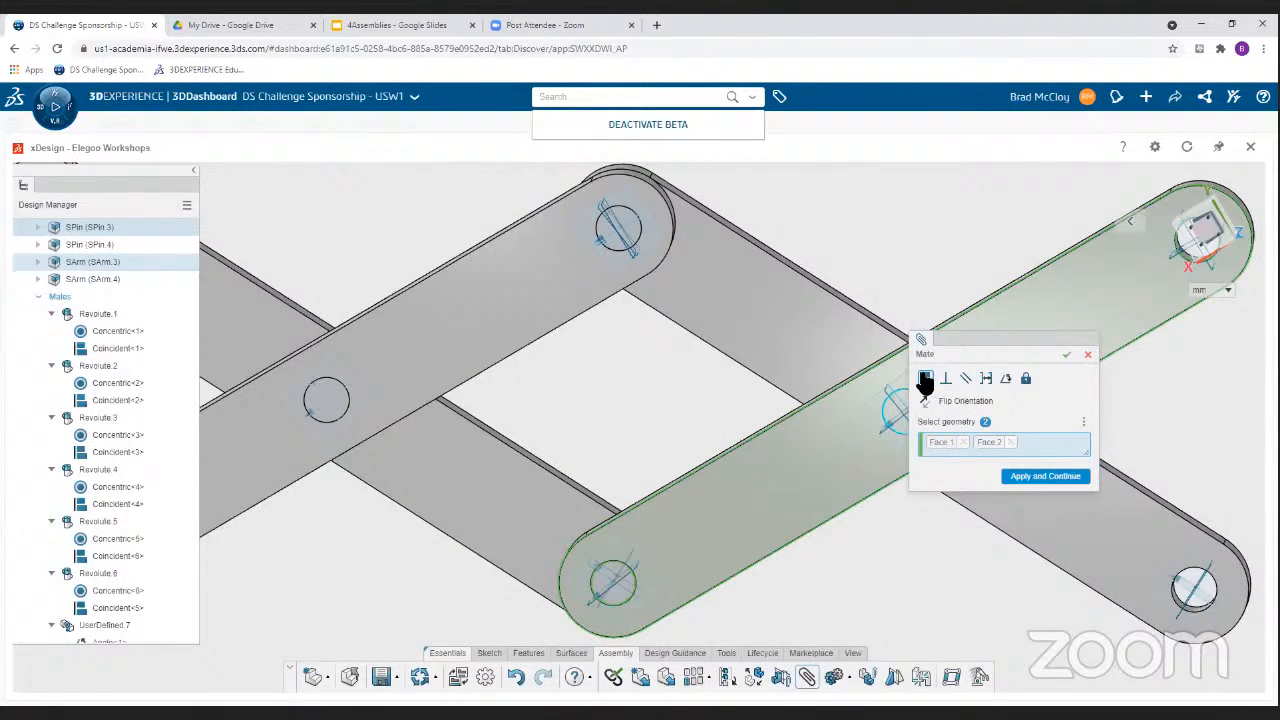
pyautogui.click(1066, 356)
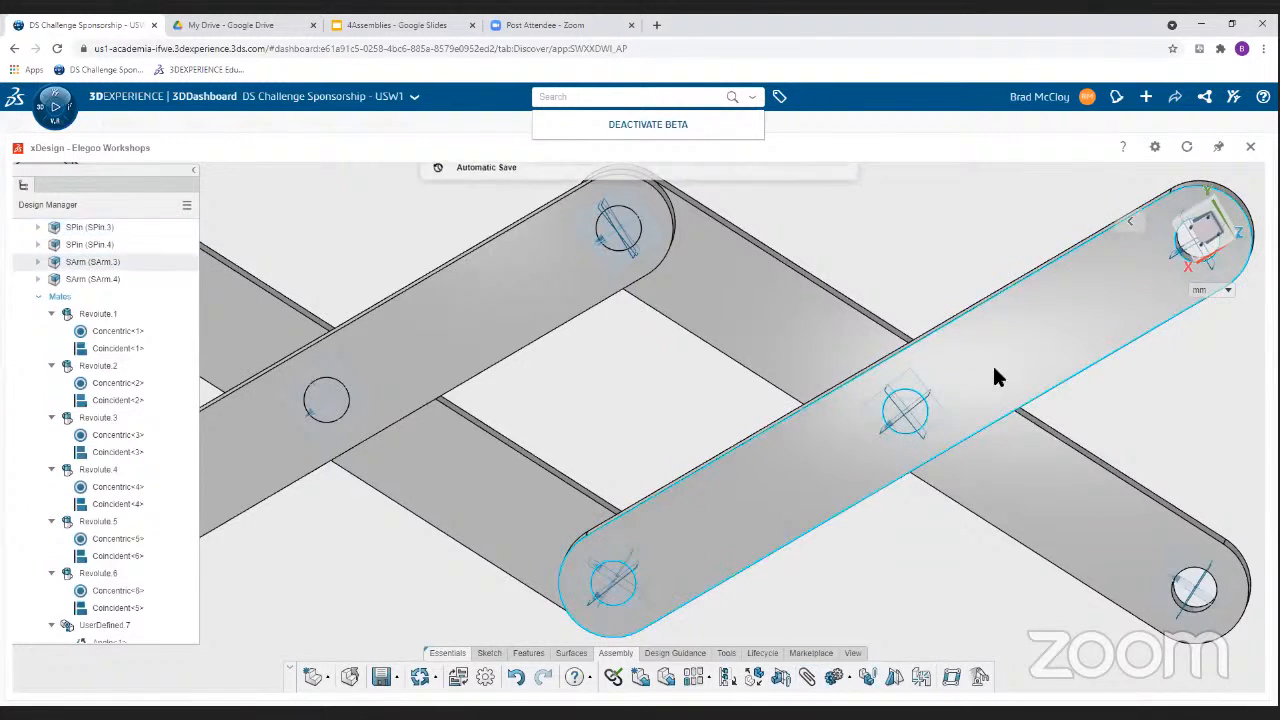
# - Examine the newly pinned crossing and swing the second arm by its free end to test the whole scissor linkage's motion
pyautogui.click(908, 472)
pyautogui.moveTo(908, 472); pyautogui.dragTo(928, 592, button='middle')
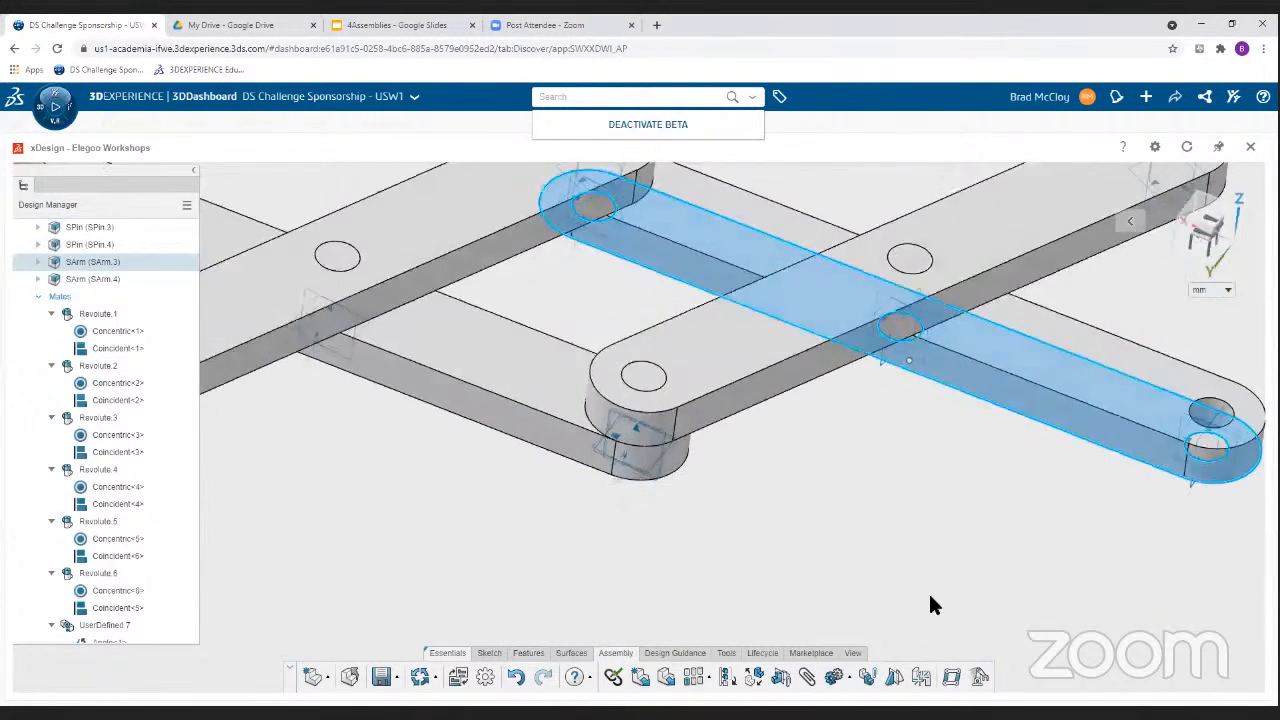
pyautogui.scroll(-4, 928, 591)
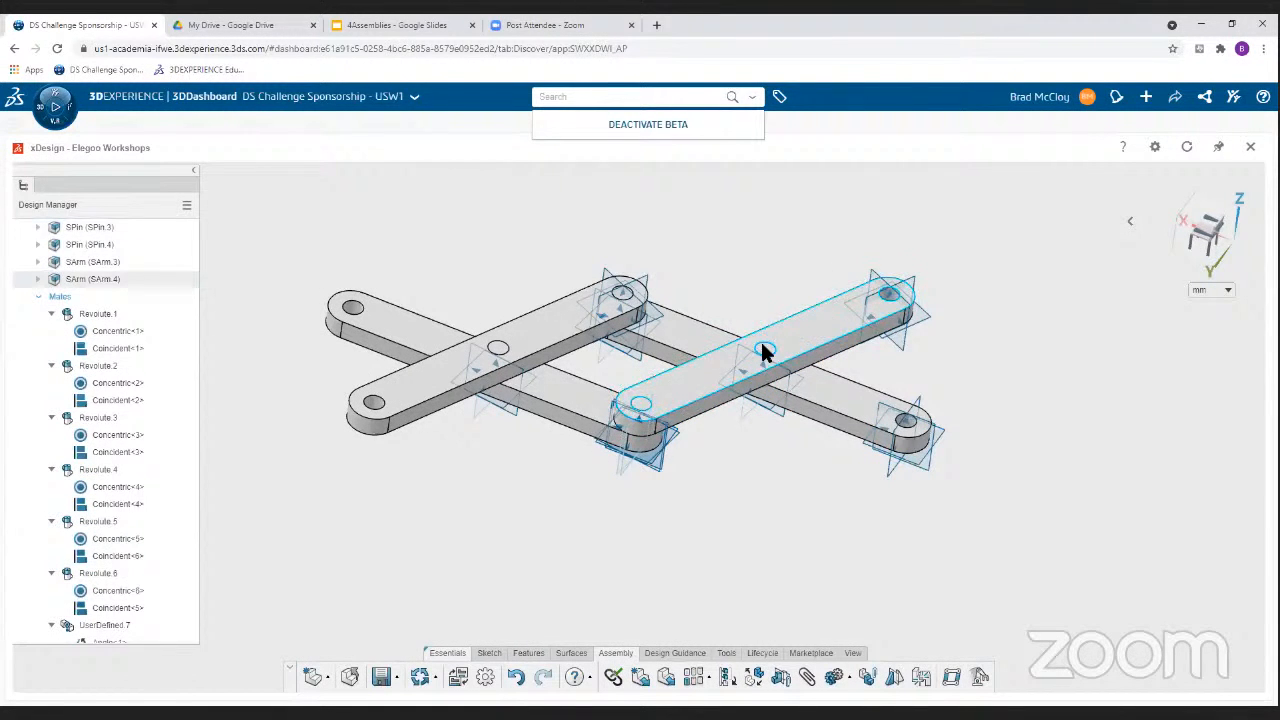
pyautogui.moveTo(778, 487); pyautogui.dragTo(660, 394, button='middle')
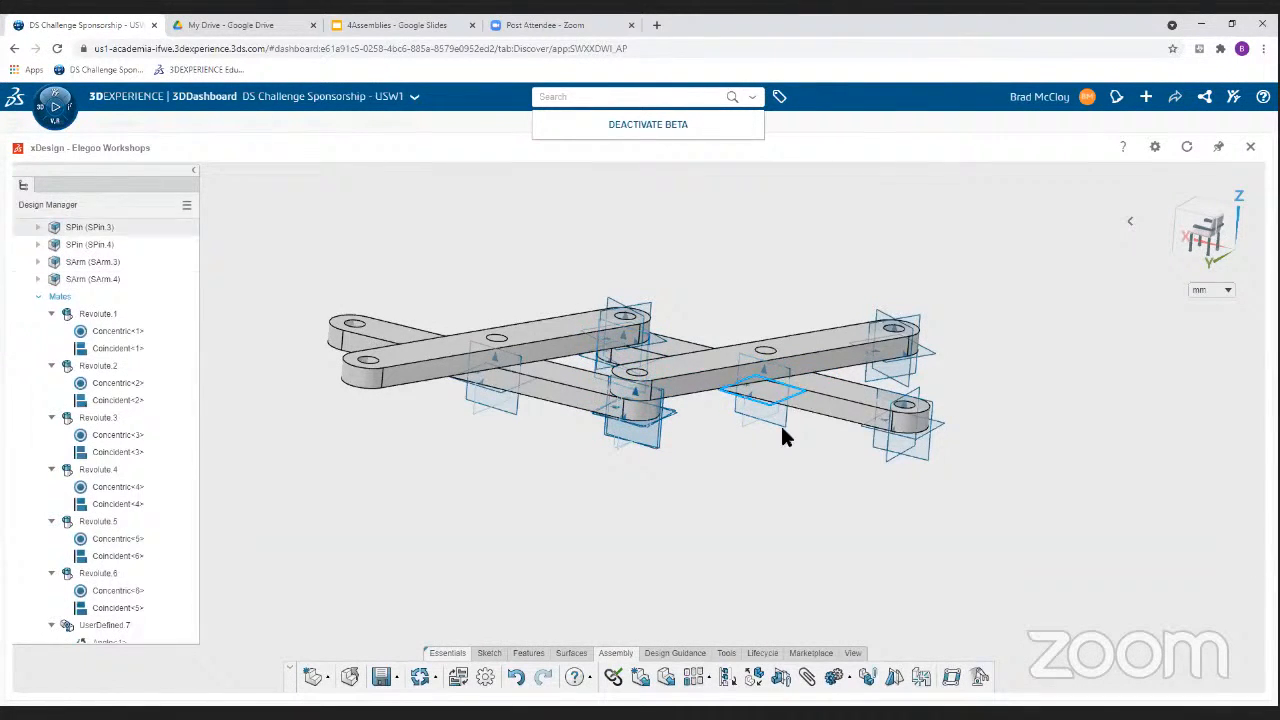
pyautogui.moveTo(783, 434); pyautogui.dragTo(798, 538, button='middle')
pyautogui.scroll(-3, 798, 536)
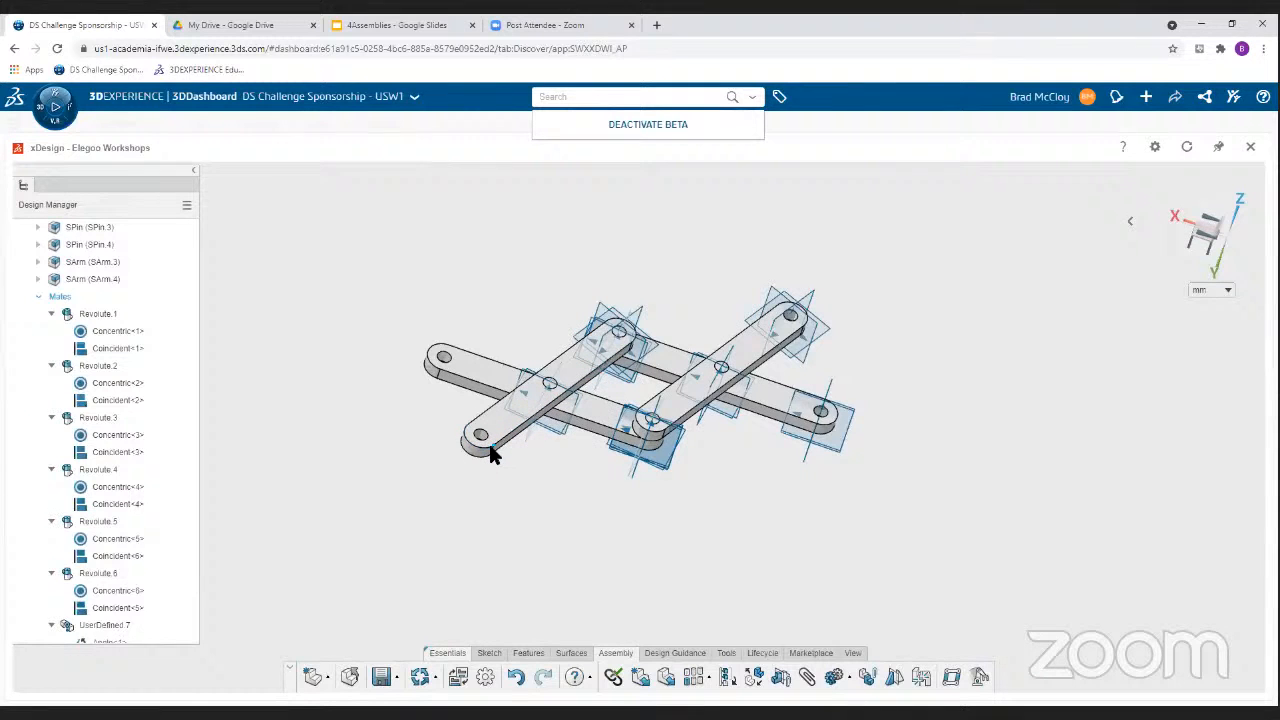
pyautogui.moveTo(490, 449); pyautogui.dragTo(435, 397)
pyautogui.moveTo(456, 453); pyautogui.dragTo(771, 329)
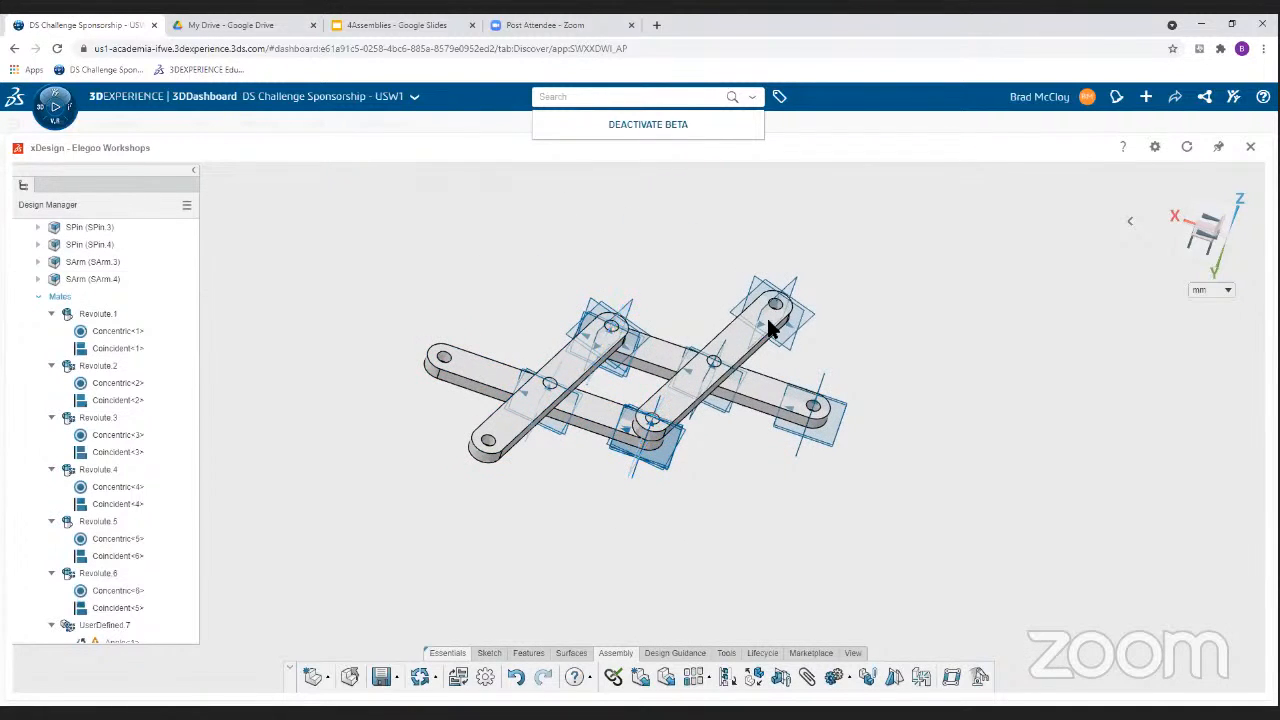
pyautogui.moveTo(751, 480); pyautogui.dragTo(777, 510, button='middle')
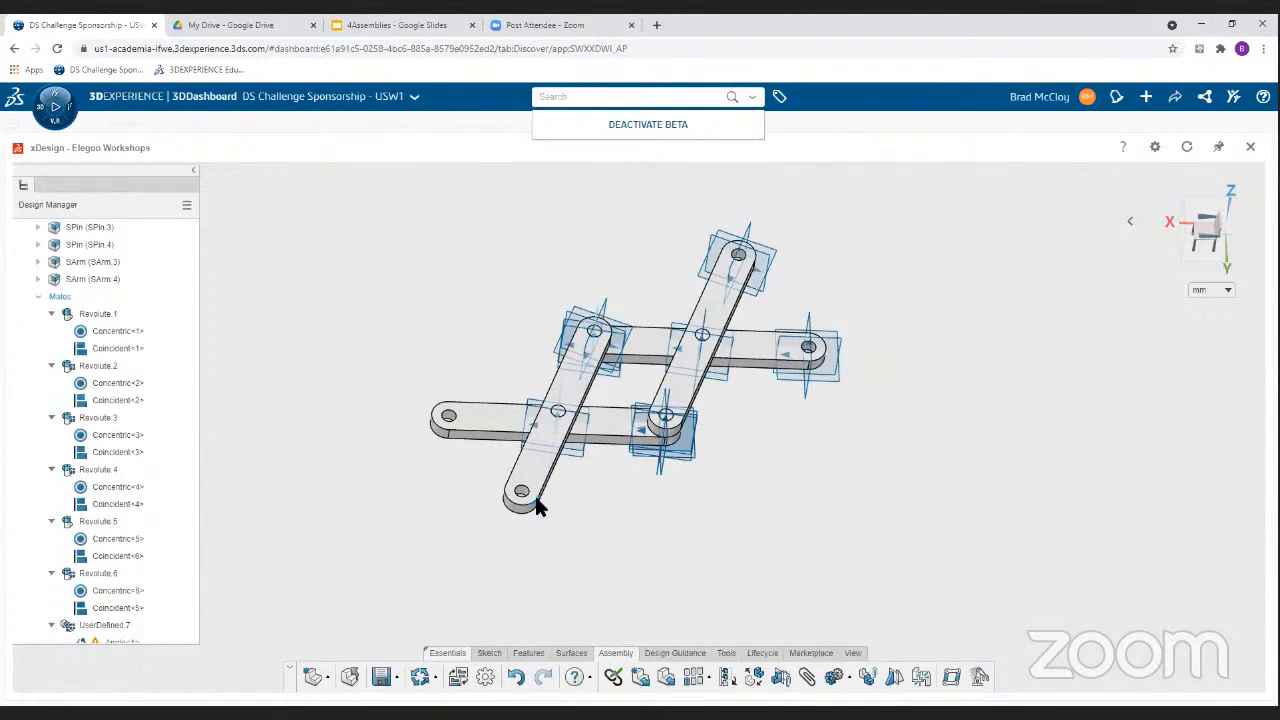
pyautogui.moveTo(536, 505); pyautogui.dragTo(787, 458)
pyautogui.moveTo(686, 507); pyautogui.dragTo(503, 586)
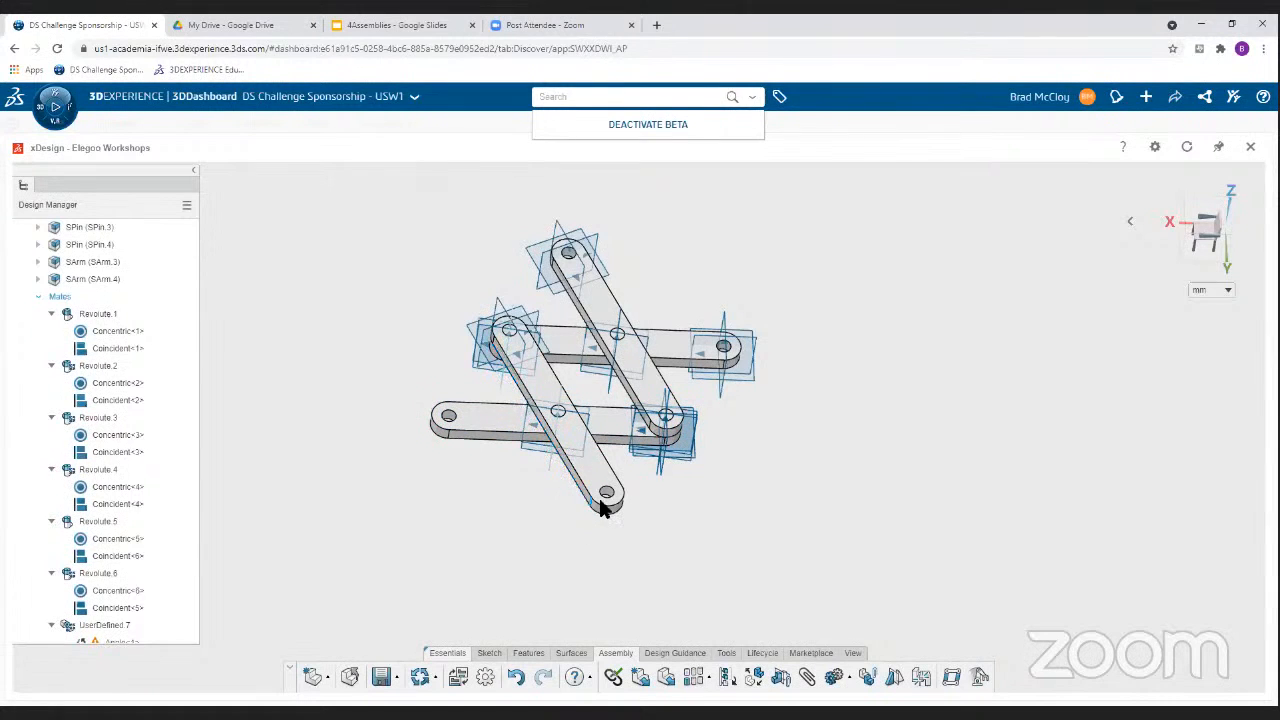
pyautogui.moveTo(522, 490); pyautogui.dragTo(578, 590)
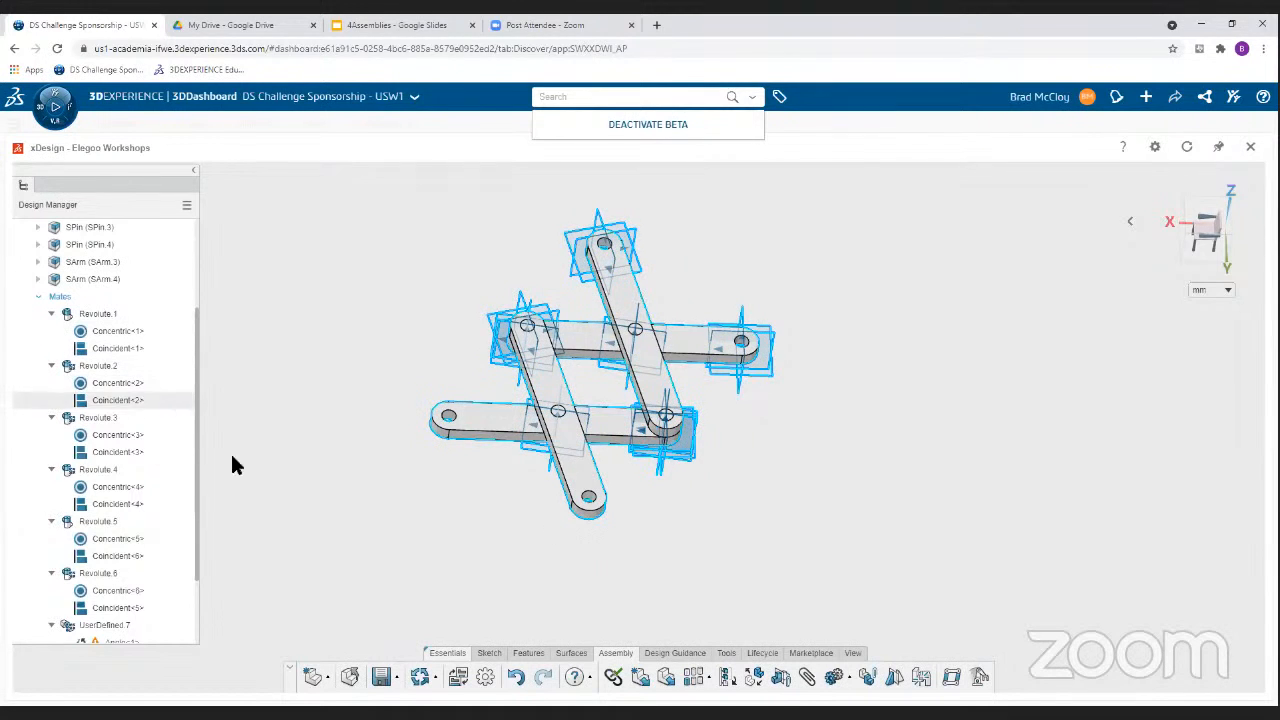
# - Switch to the 4Assemblies presentation in Google Slides
pyautogui.moveTo(357, 466); pyautogui.dragTo(368, 430, button='middle')
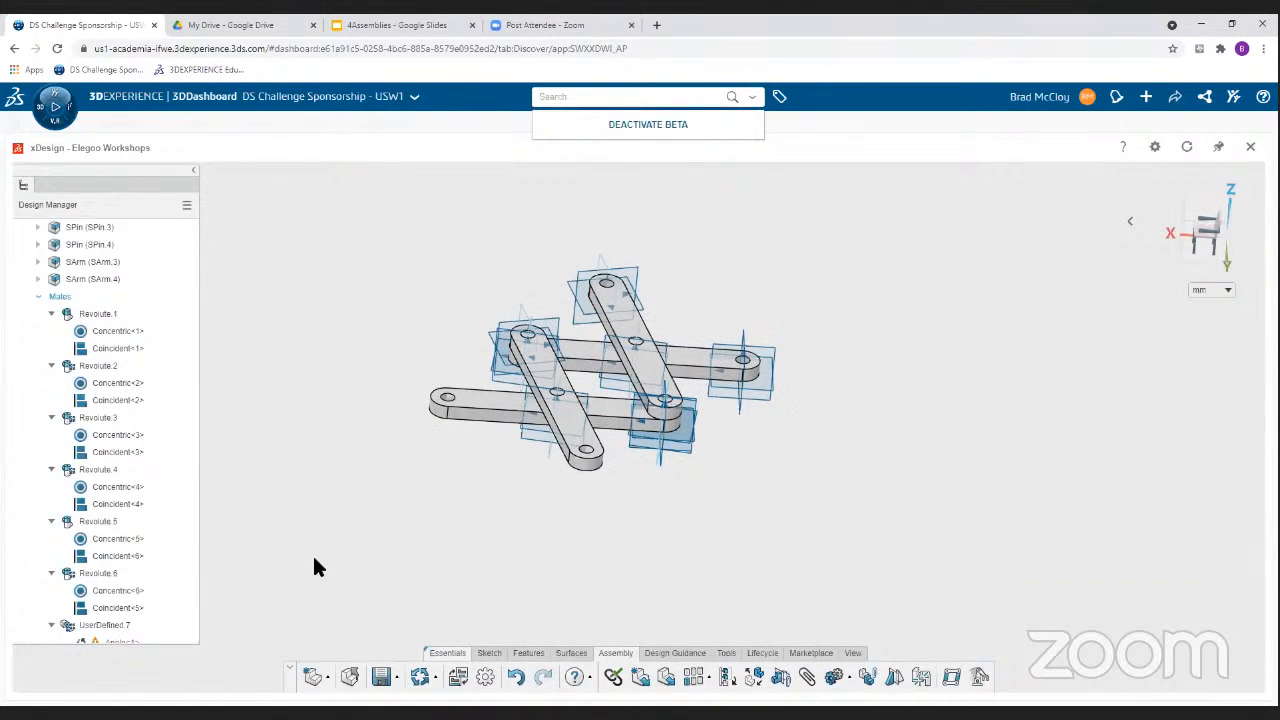
pyautogui.click(380, 27)
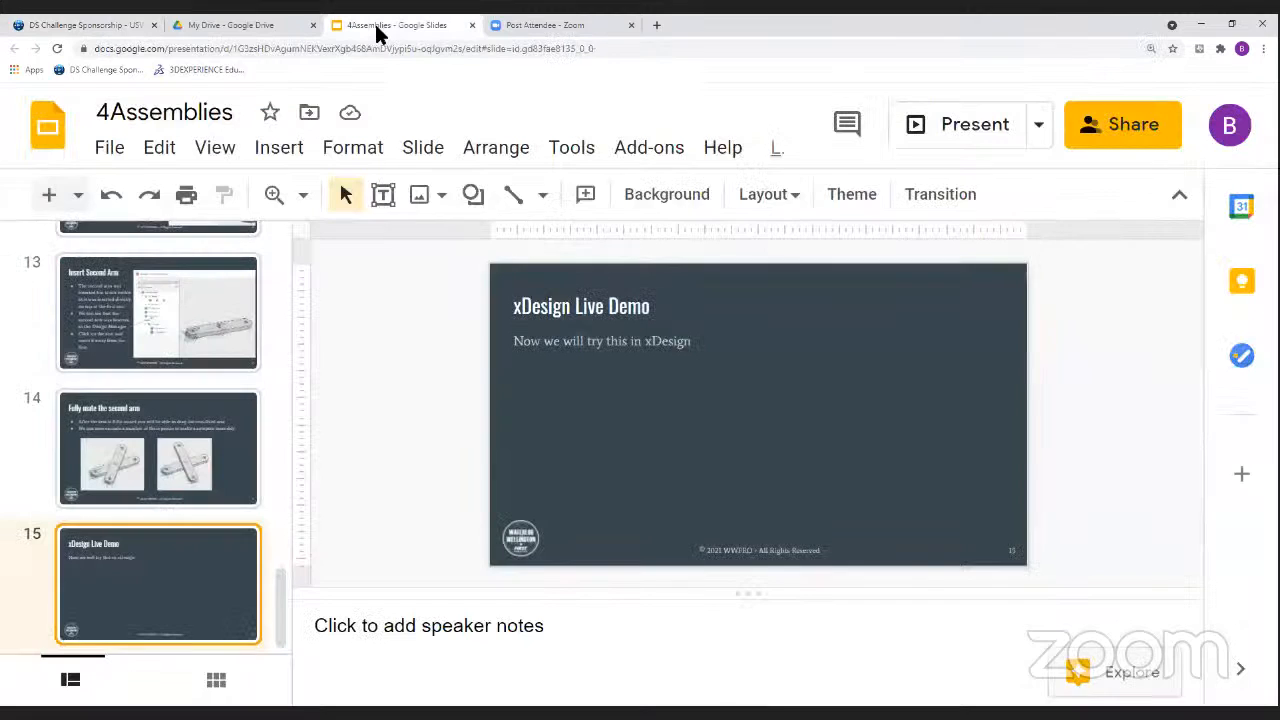